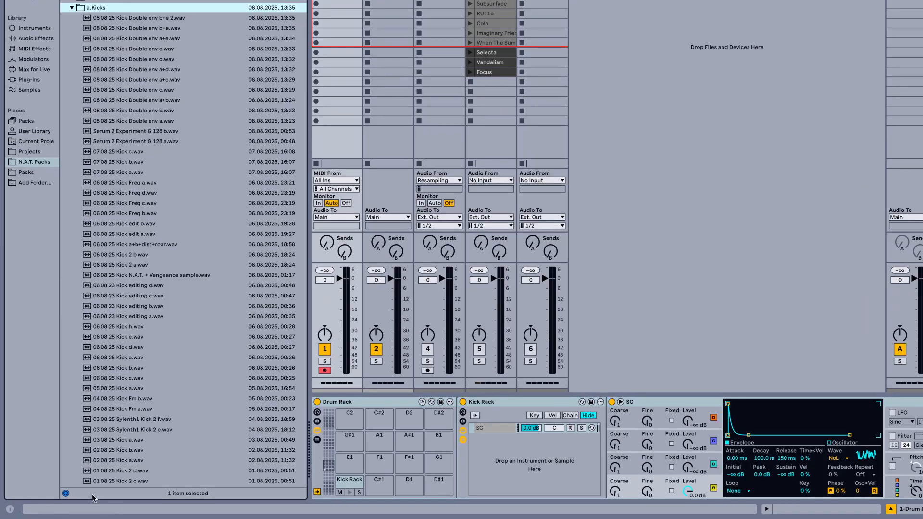
Audition the samples in the a.Kicks folder one after another, from Kick Double env b+e 2.wav down to Kick 13 06 25 1.wav
left_click(113, 20)
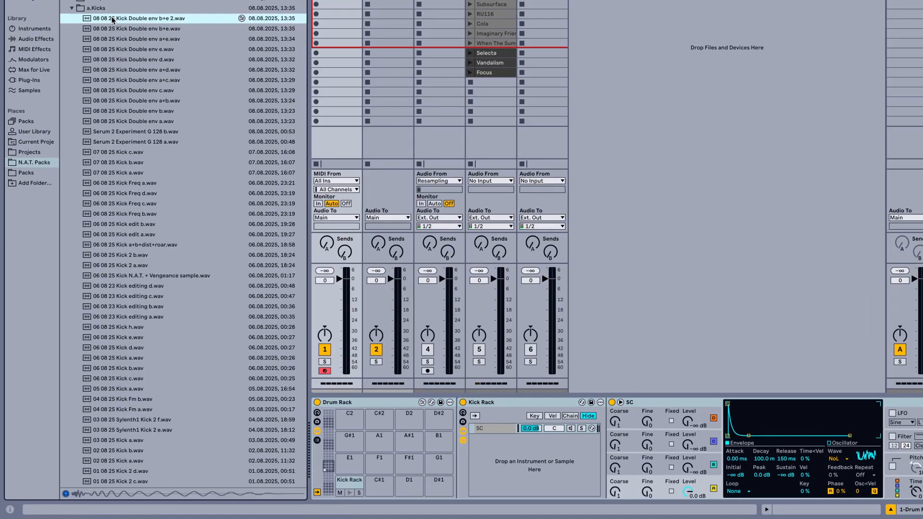
key("Down")
key("Down")
key("Down")
key("Down")
key("Down")
key("Down")
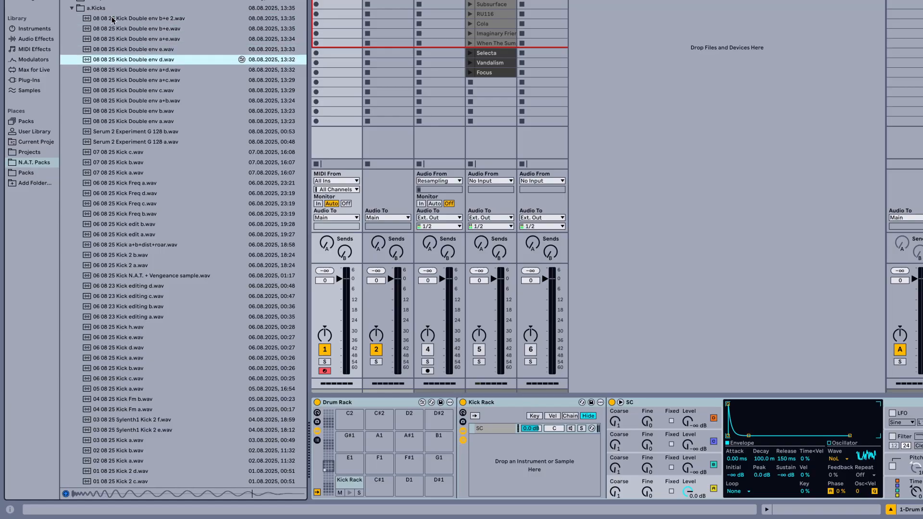
key("Down")
key("Down")
key("Down")
key("Down")
key("Down")
key("Down")
key("Down")
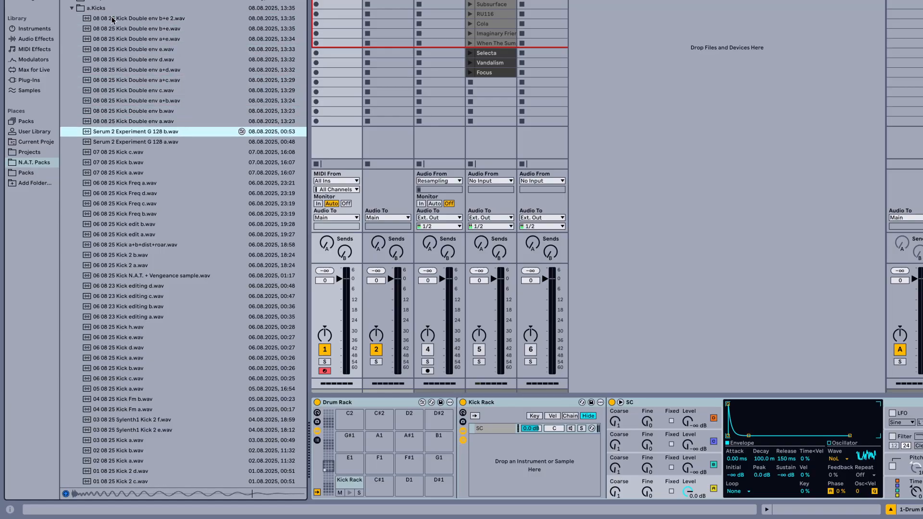
key("Down")
key("Up")
key("Up")
key("Up")
key("Up")
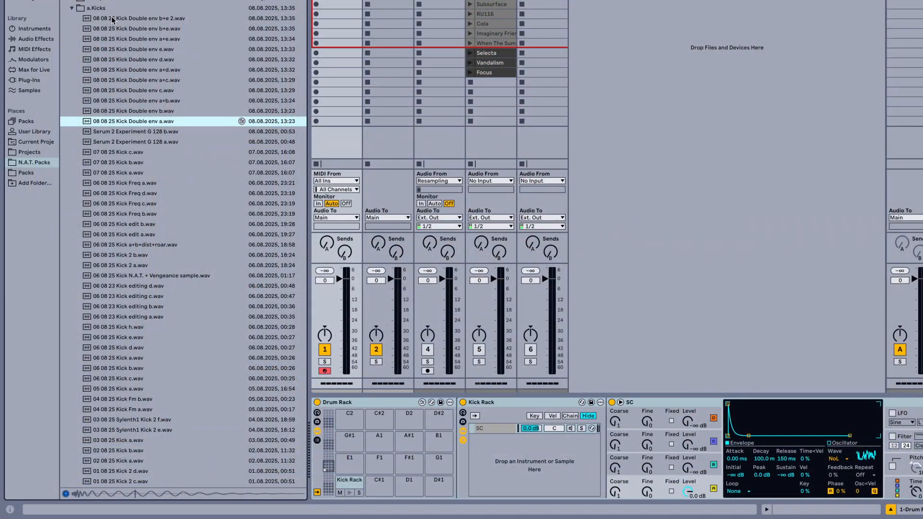
key("Down")
key("Down")
key("Down")
key("Down")
key("Down")
key("Down")
key("Down")
key("Down")
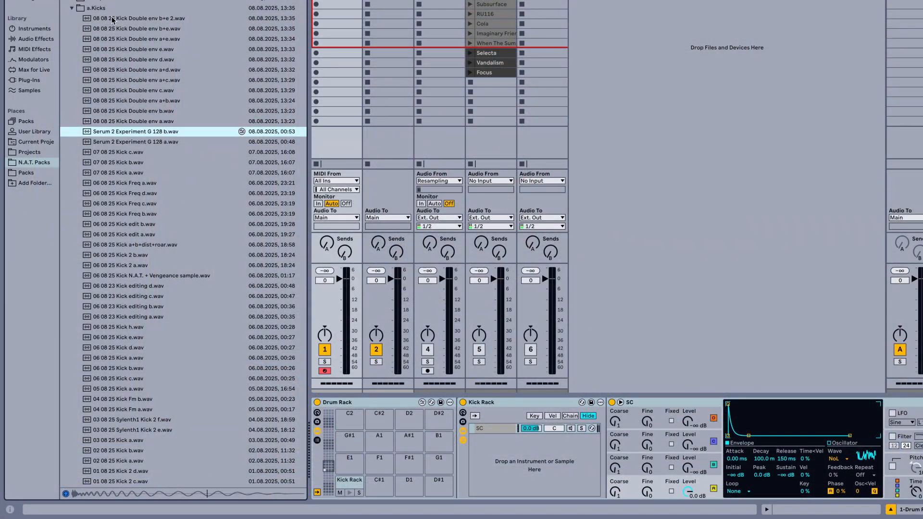
key("Down")
key("Down")
key("Down")
key("Down")
key("Down")
key("Down")
key("Down")
key("Down")
key("Down")
key("Down")
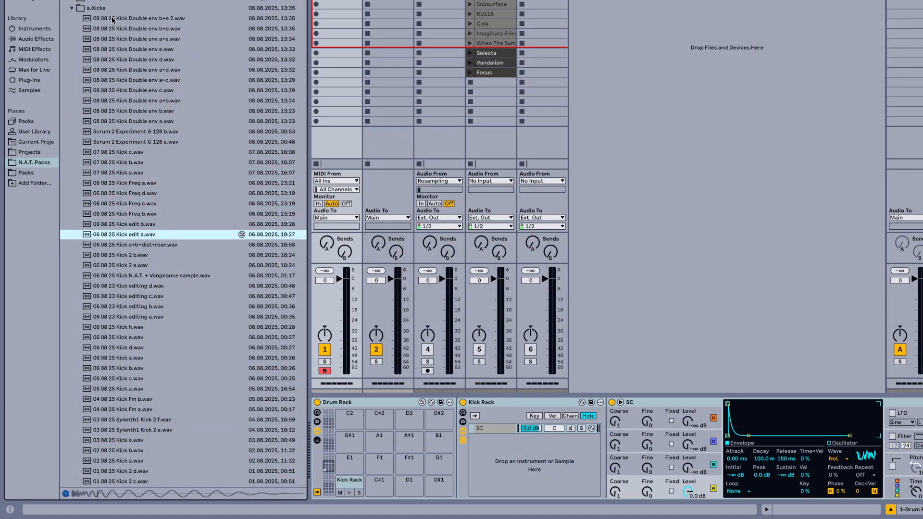
key("Down")
key("Down")
key("Down")
key("Down")
key("Down")
key("Down")
key("Down")
key("Down")
key("Down")
key("Down")
key("Down")
key("Down")
key("Down")
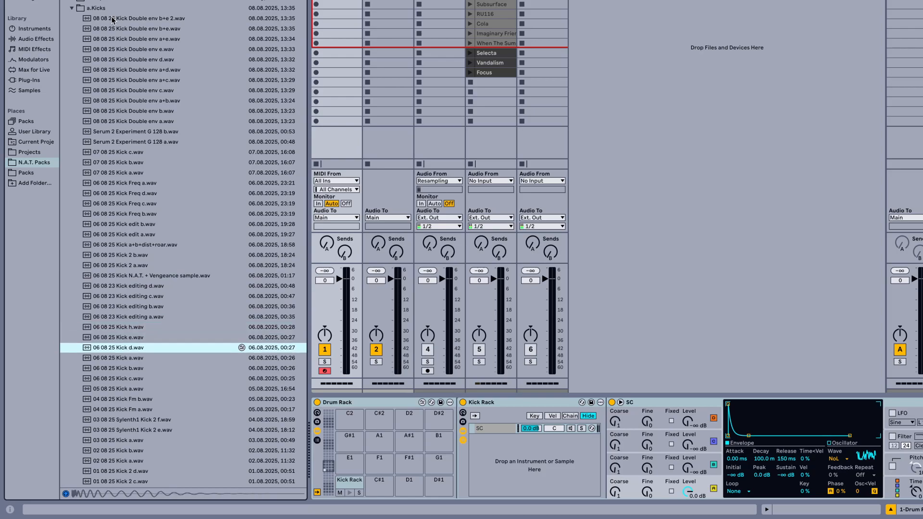
key("Down")
key("Down")
key("Down")
key("Down")
key("Down")
key("Down")
key("Down")
key("Down")
key("Down")
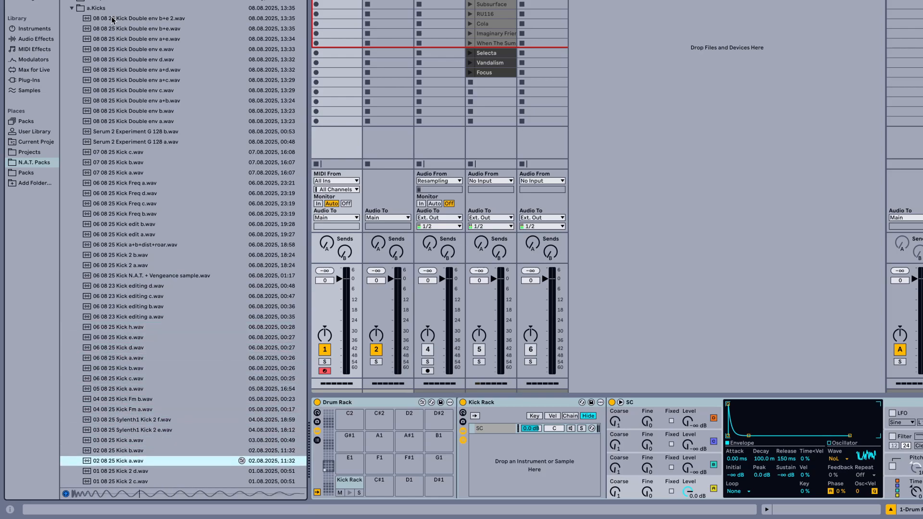
key("Down")
key("Down")
key("Down")
key("Down")
key("Down")
key("Down")
key("Down")
key("Down")
key("Down")
key("Down")
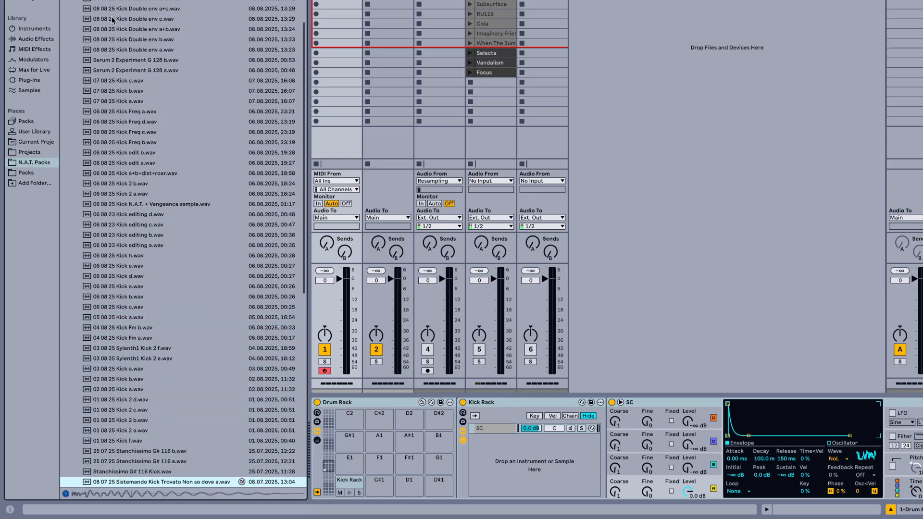
key("Down")
key("Down")
key("Down")
key("Down")
key("Down")
key("Down")
key("Down")
key("Down")
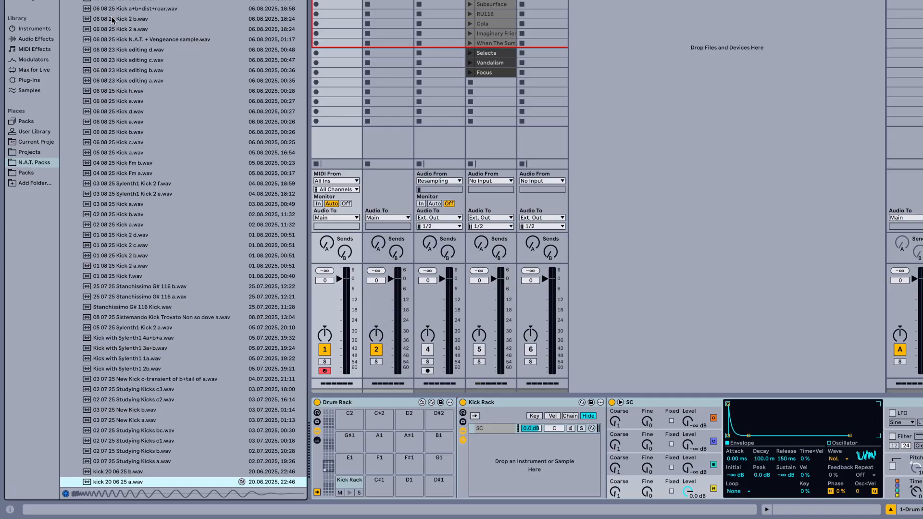
key("Down")
key("Down")
key("Down")
key("Down")
key("Down")
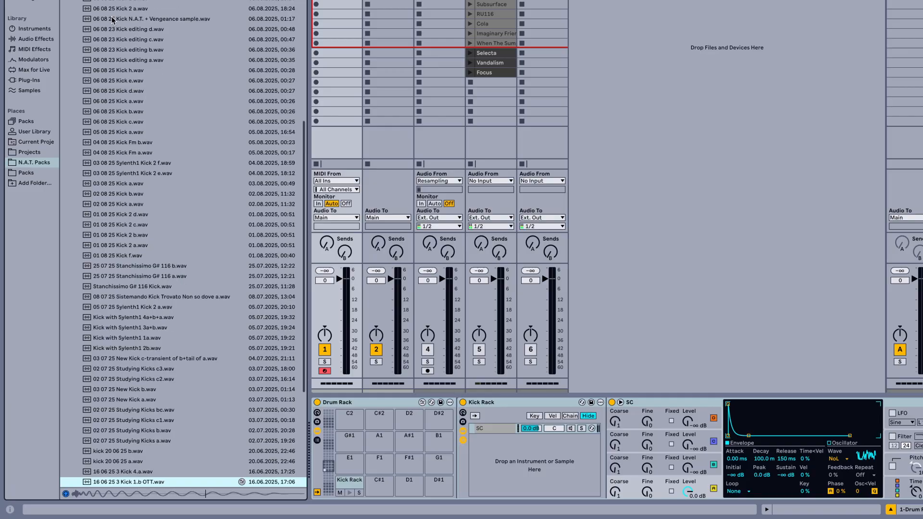
key("Down")
key("Down")
key("Down")
key("Down")
key("Down")
key("Down")
key("Down")
key("Down")
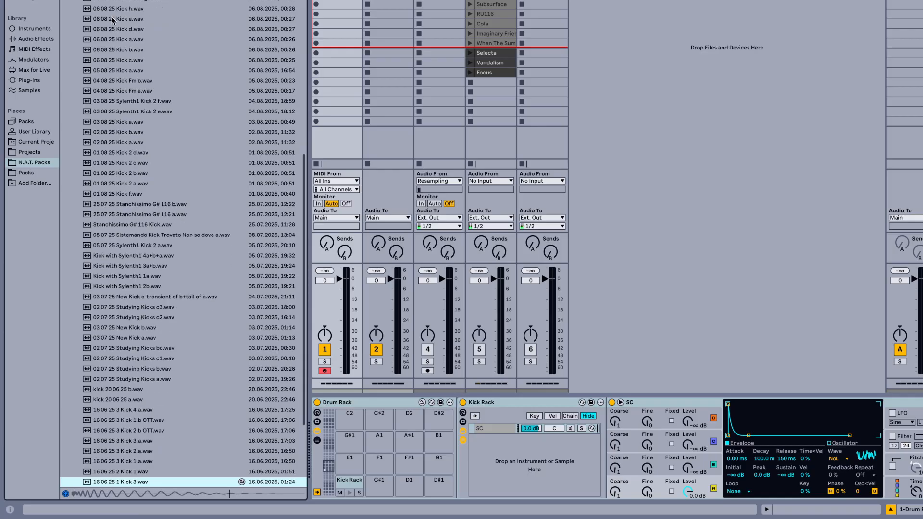
key("Down")
key("Down")
key("Up")
key("Up")
key("Up")
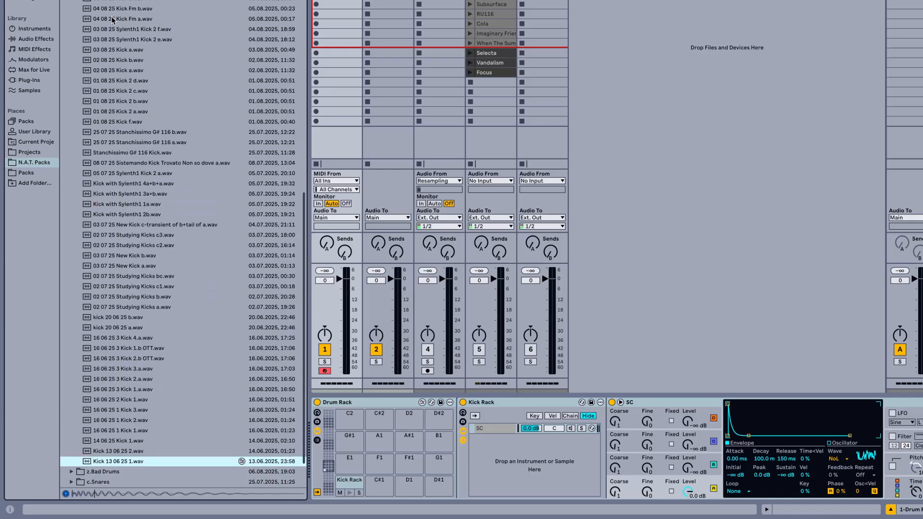
Return to the start of the a.Kicks list and audition the samples again down to Serum 2 Experiment G 128 a.wav
scroll(123, 103, "up", 10)
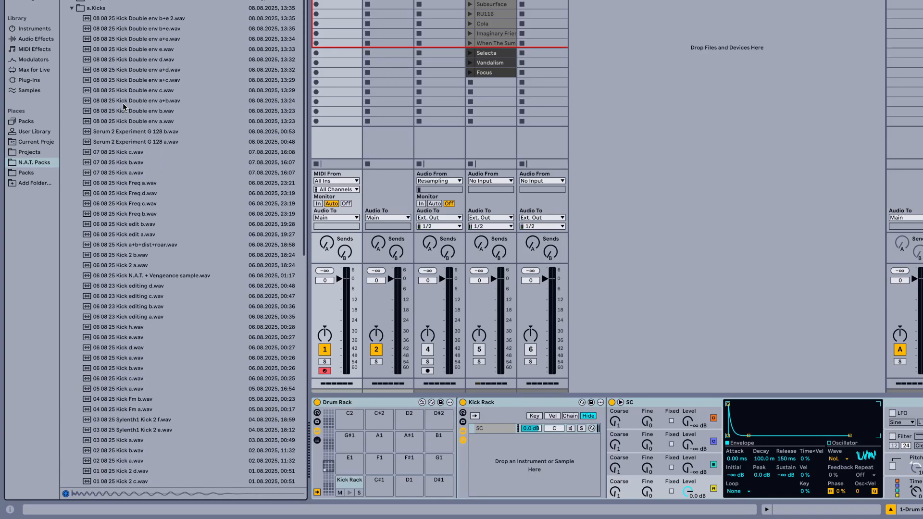
left_click(138, 19)
key("Down")
key("Down")
key("Down")
key("Down")
key("Down")
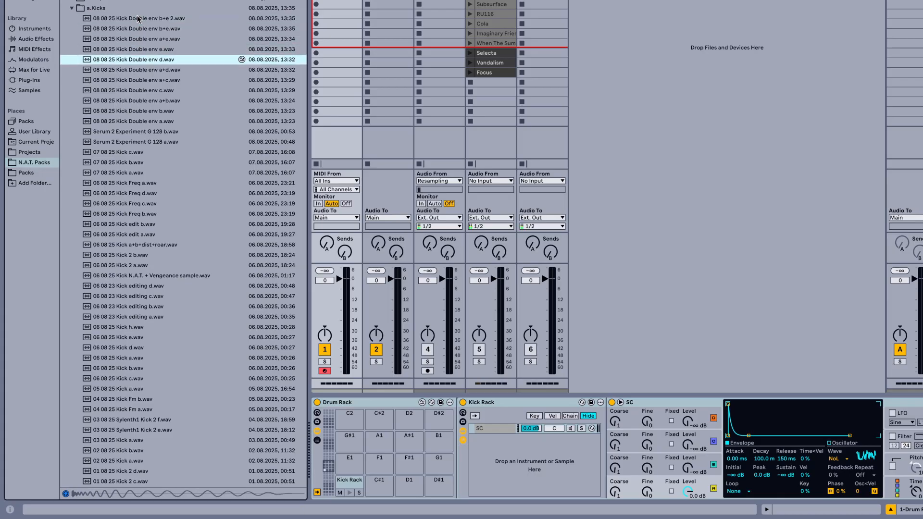
key("Down")
key("Down")
key("Down")
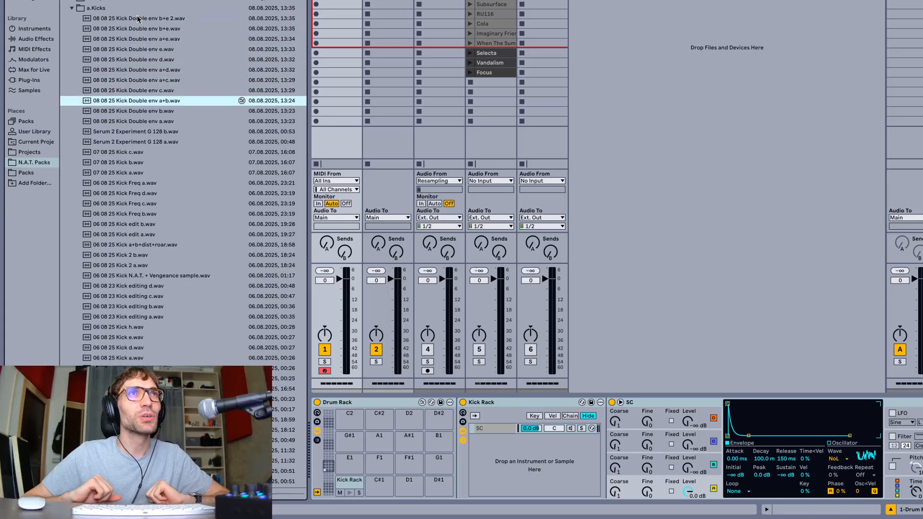
key("Down")
key("Down")
key("Down")
key("Down")
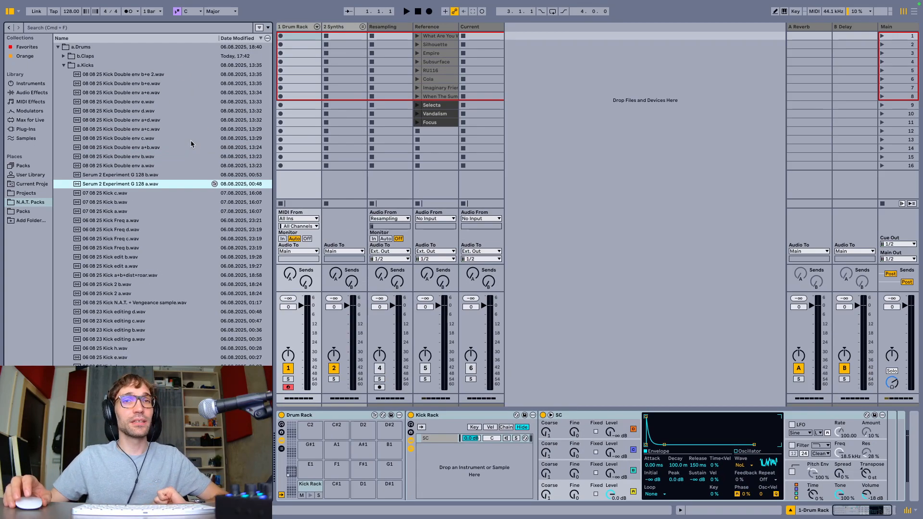
Unfold the Drum Rack track and select its Kick Rack chain to show the chain's devices
left_click(298, 25)
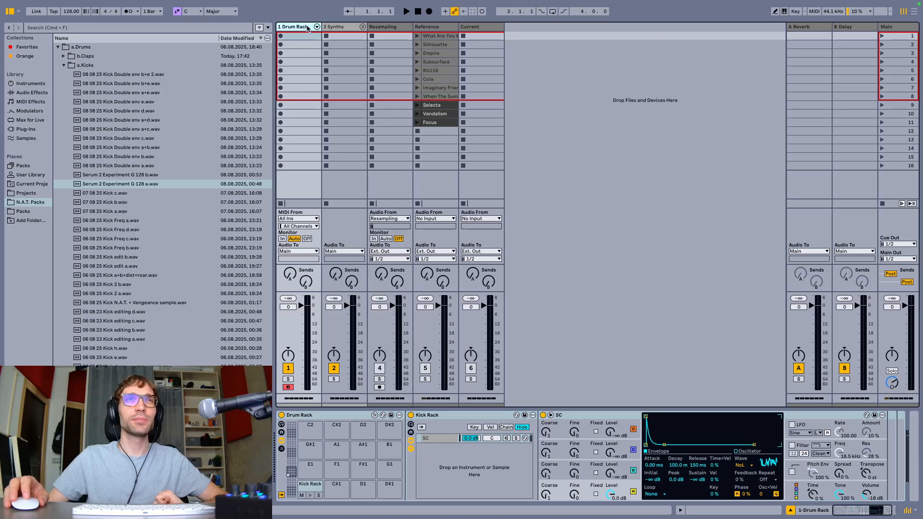
left_click(317, 27)
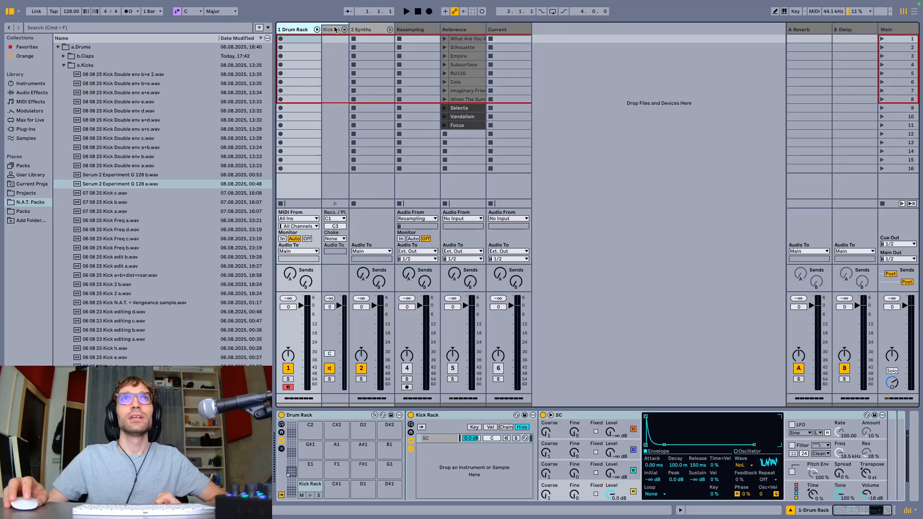
left_click(336, 30)
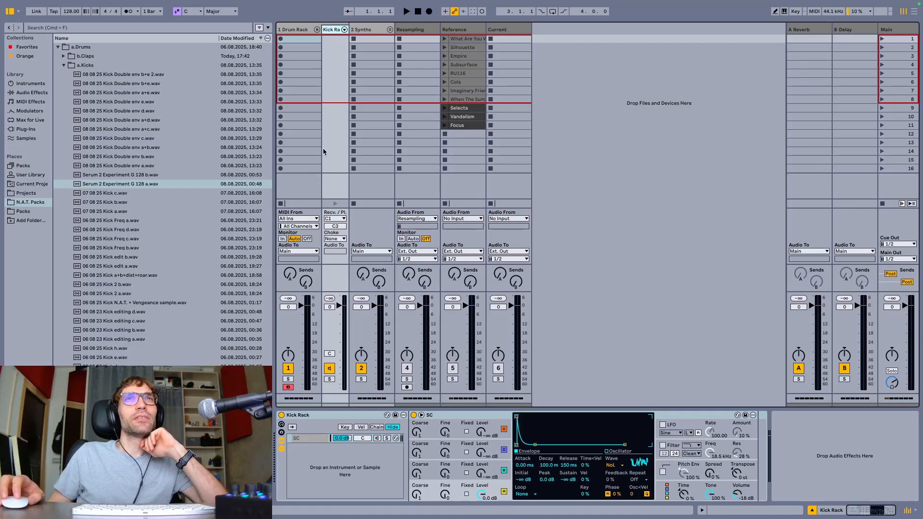
Open the Visu analyzer on the Reference track and move its window clear of the reference clips
left_click(471, 31)
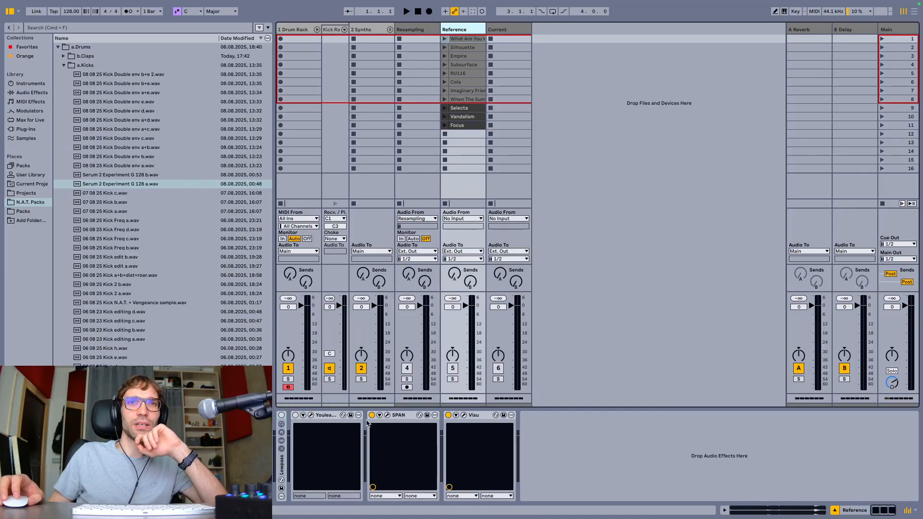
left_click(463, 416)
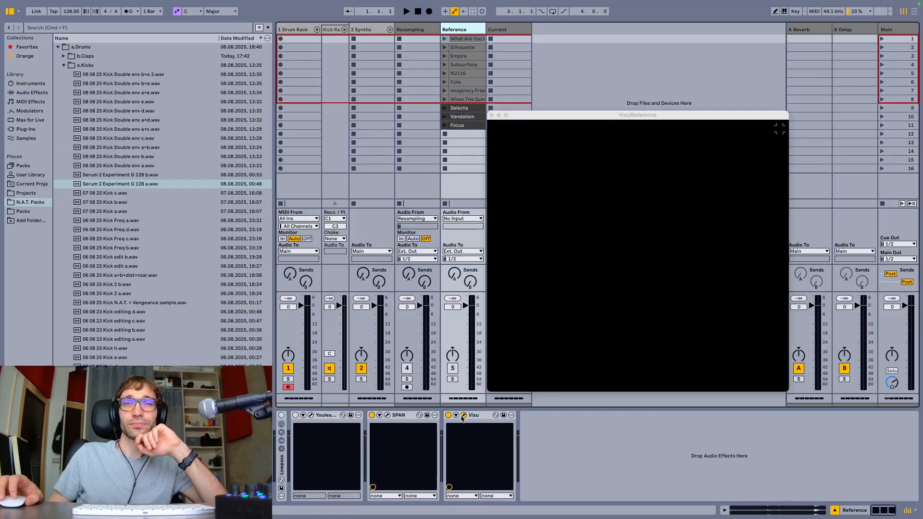
left_click_drag(612, 116, 562, 94)
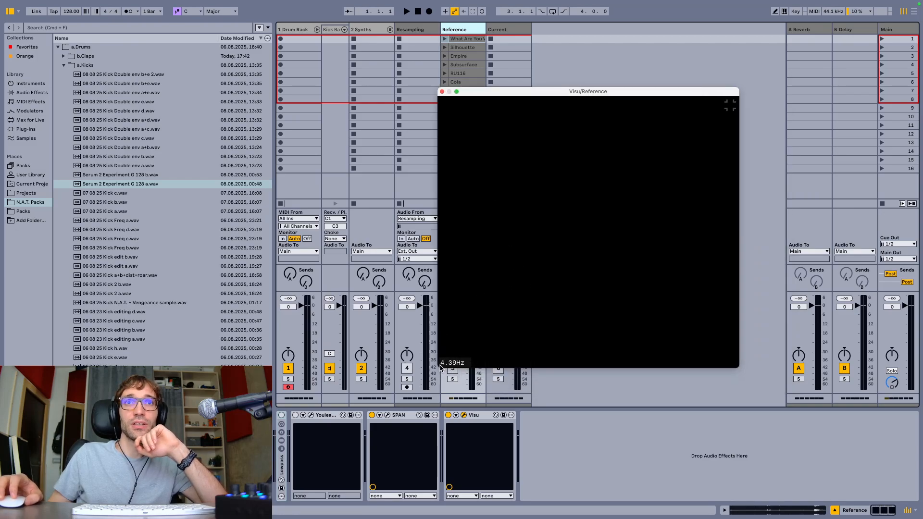
left_click_drag(475, 92, 554, 86)
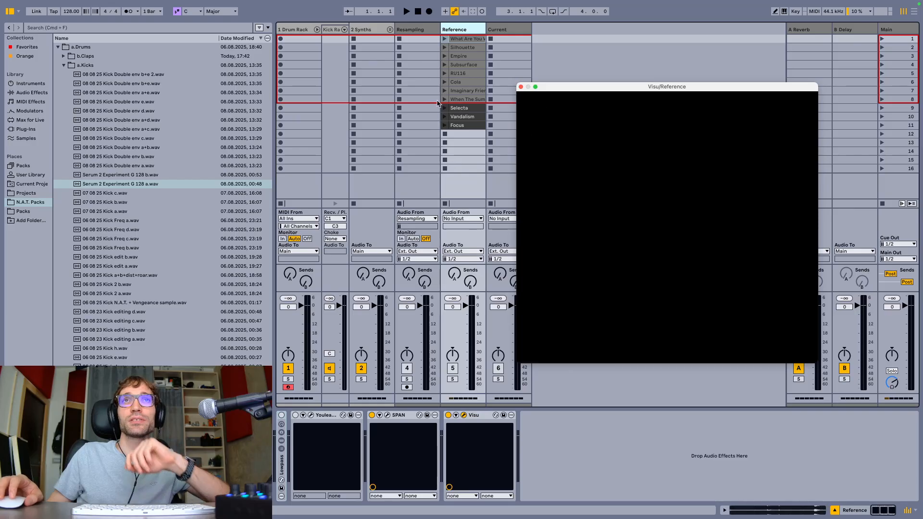
Play the first clip on the Reference track, examine the kick's pitch curve in the Visu spectrogram, and stop playback
left_click(444, 38)
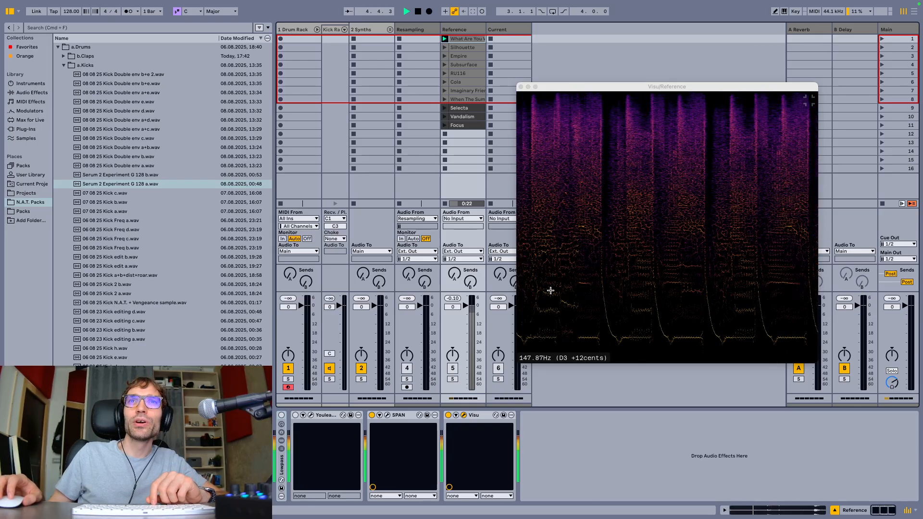
left_click(612, 290)
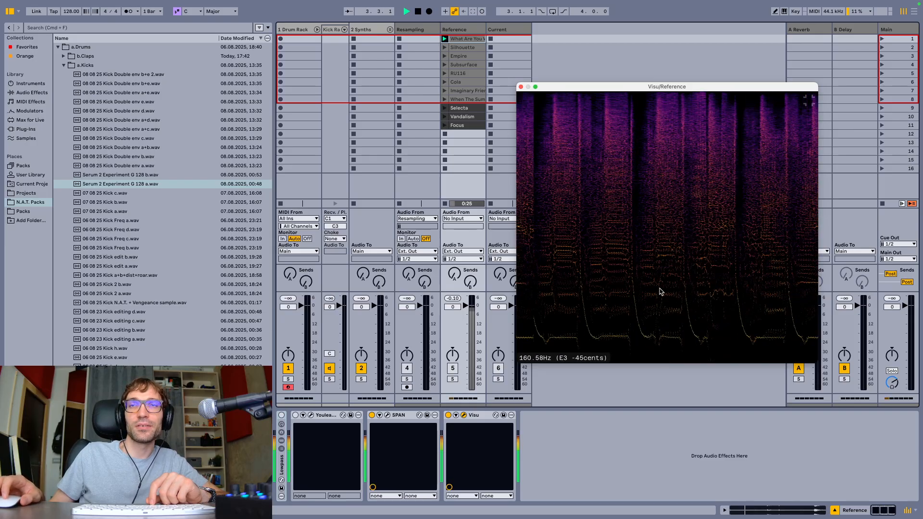
key("space")
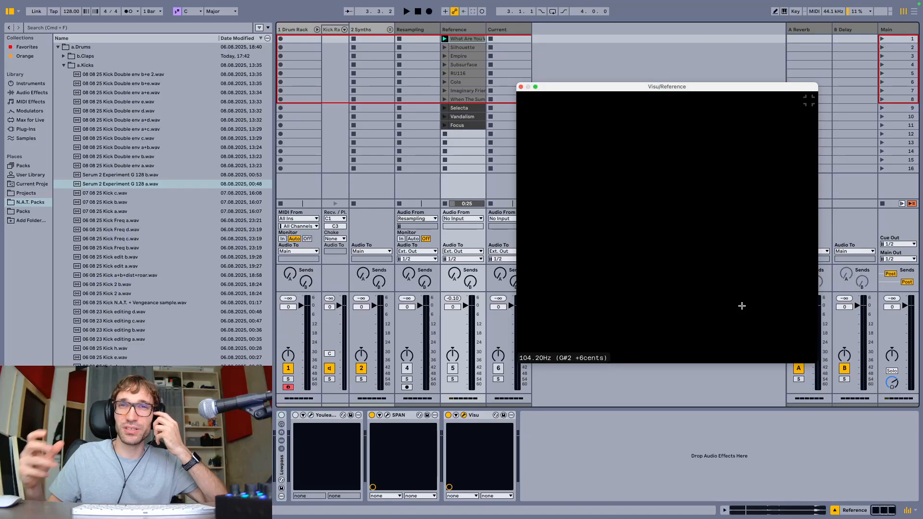
Add an Operator instrument as a new chain in the Kick Rack on the Drum Rack track
left_click(285, 38)
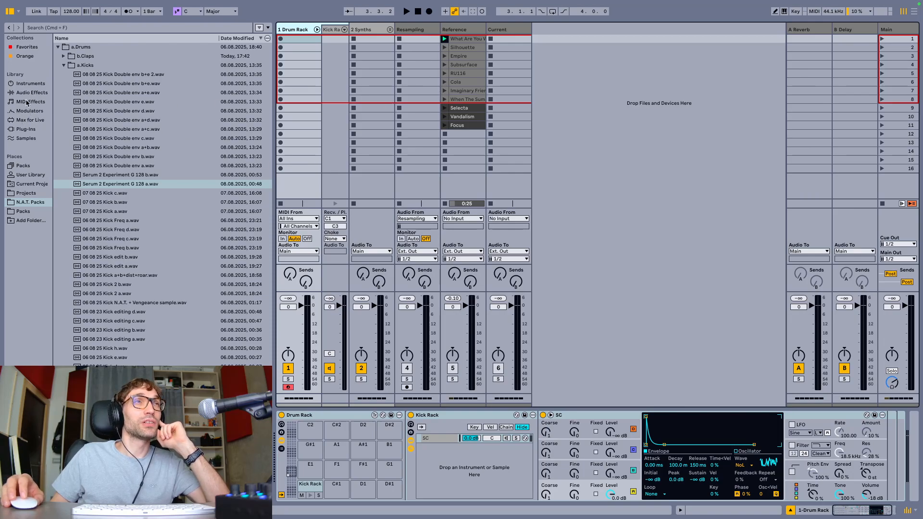
left_click(31, 84)
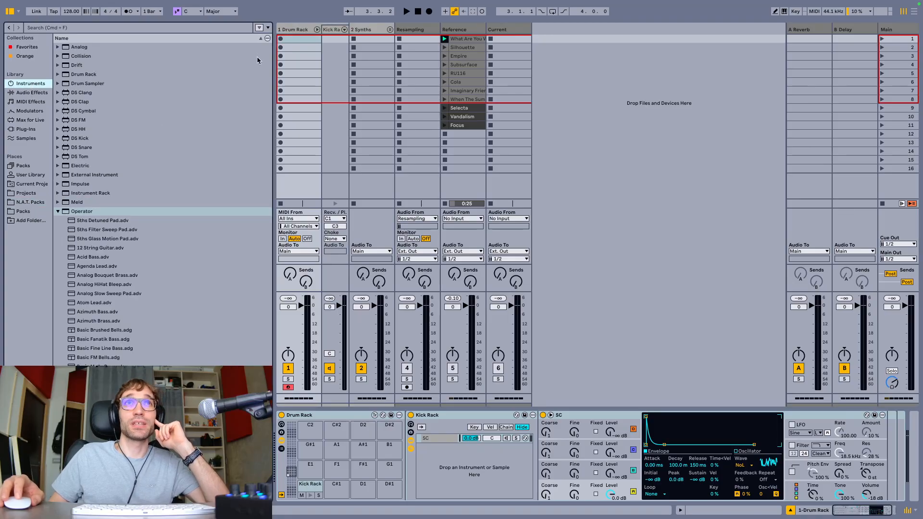
left_click(296, 30)
left_click_drag(76, 212, 428, 467)
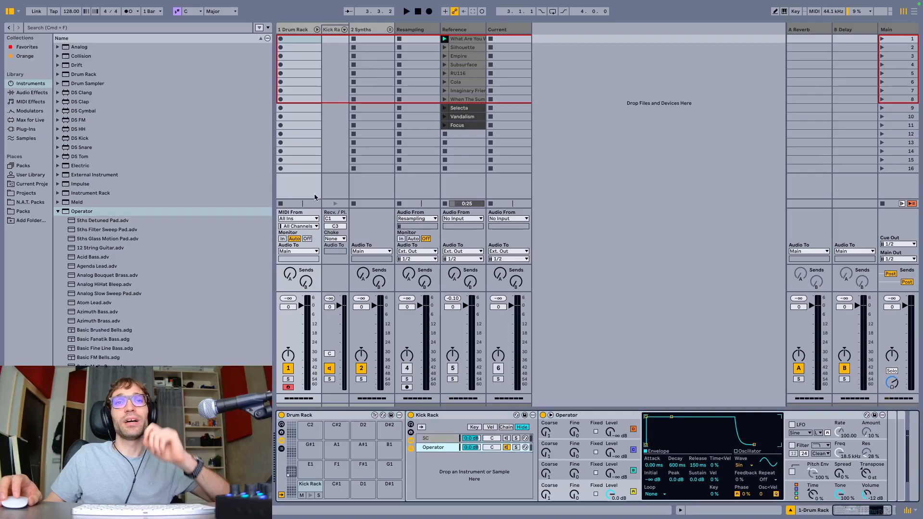
Create a one-bar MIDI clip in the Drum Rack track's first slot and draw a Kick Rack note on each of the four beats
double_click(292, 39)
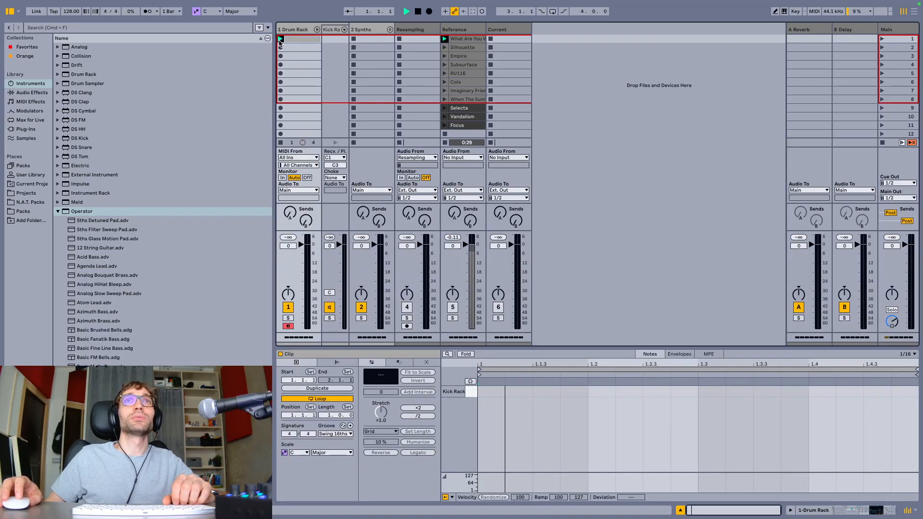
key("b")
left_click(490, 392)
left_click(601, 391)
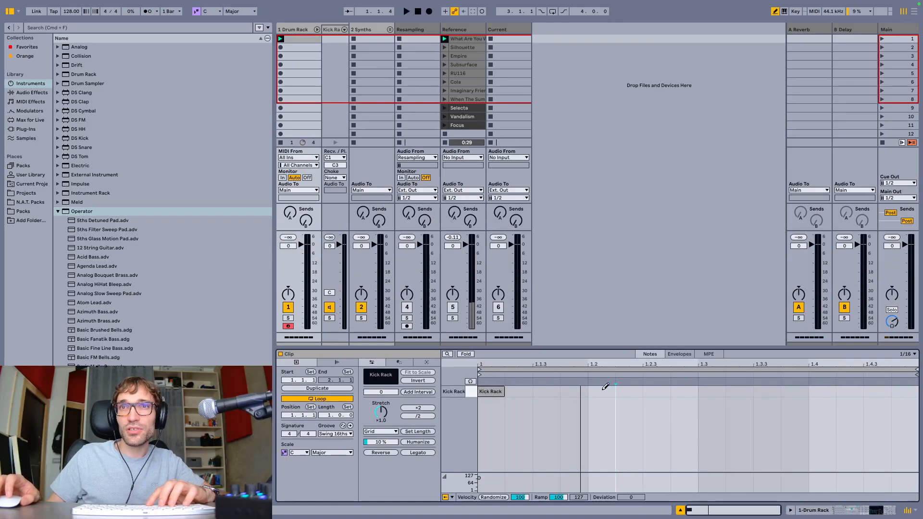
left_click(706, 391)
left_click(822, 392)
key("b")
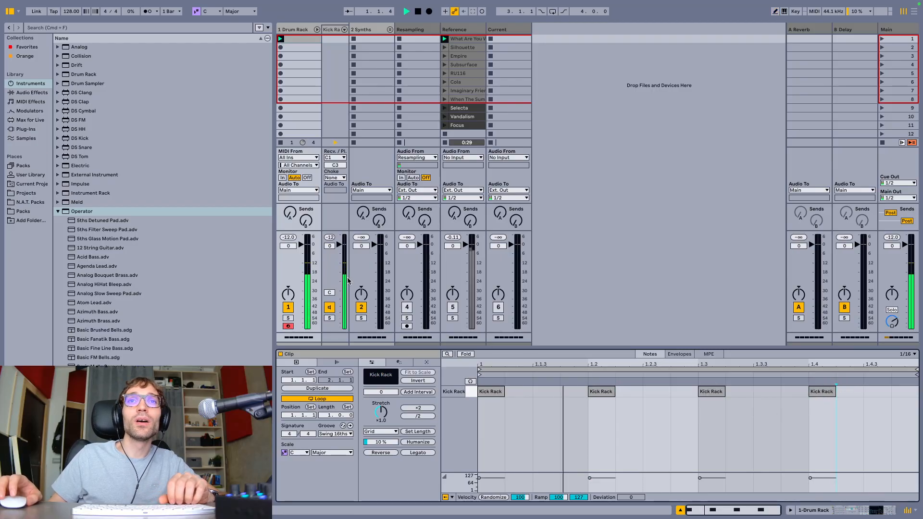
Return to the device view and enable fixed frequency for Operator's oscillator A
key("shift+Tab")
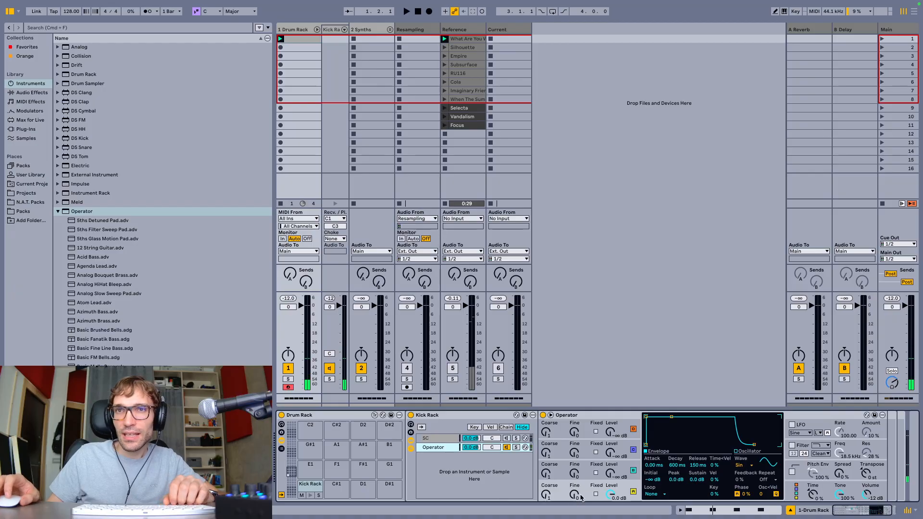
left_click(595, 494)
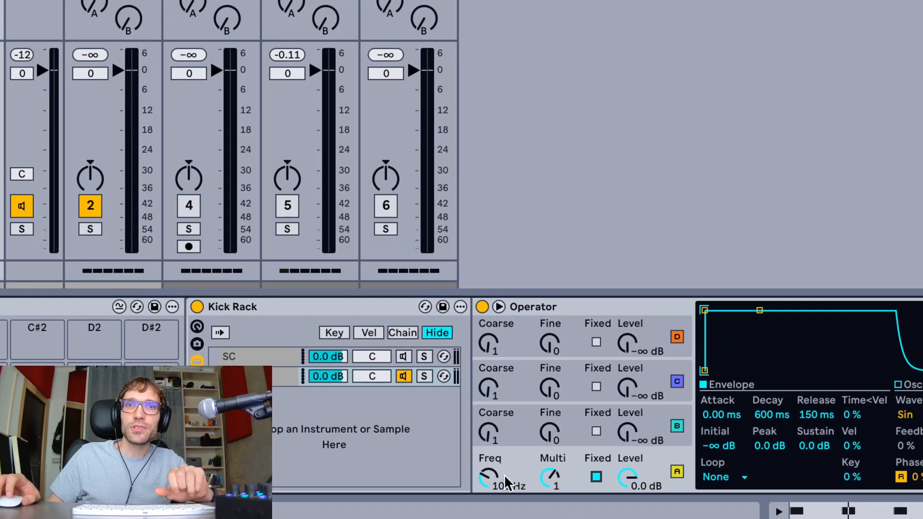
Set oscillator A's fixed frequency to 50 Hz and enable Operator's pitch envelope
left_click(416, 429)
type("50")
key("Return")
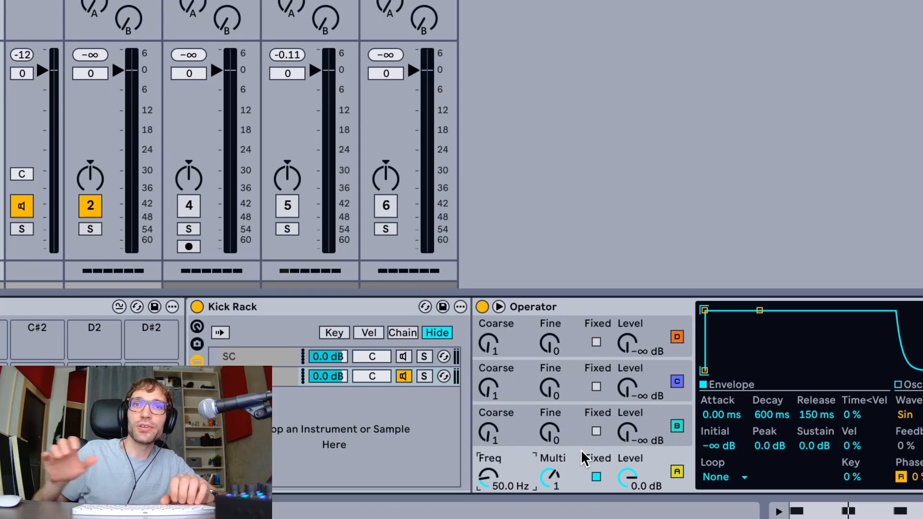
scroll(597, 459, "right", 3)
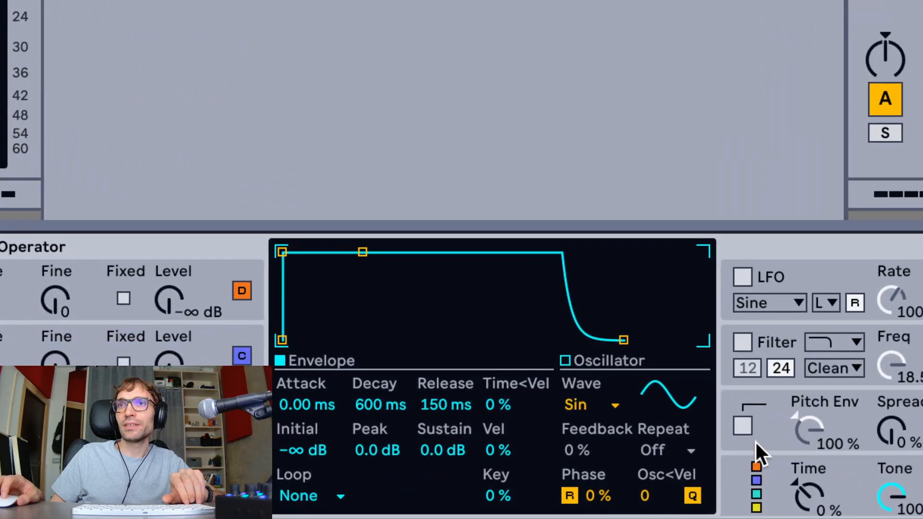
left_click(754, 472)
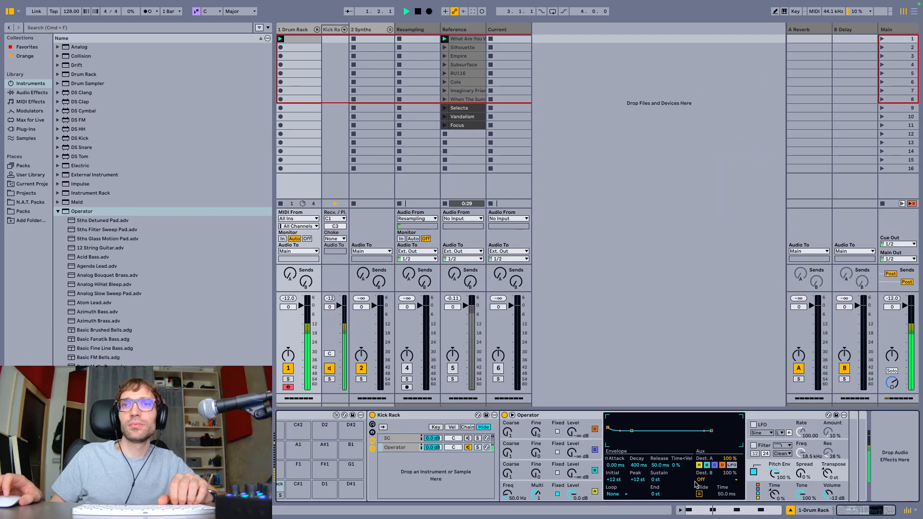
Try a higher peak value in the pitch envelope, audition the kick, and undo the change
left_click(637, 480)
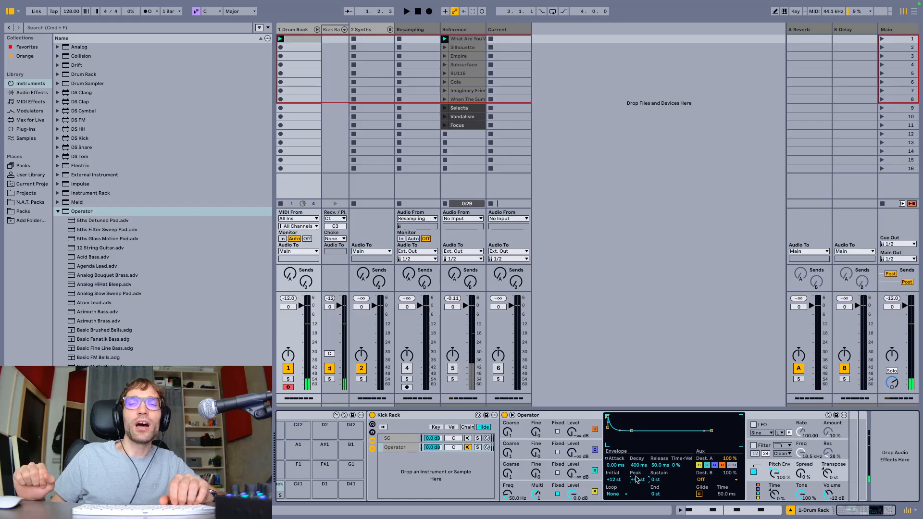
key("space")
key("space")
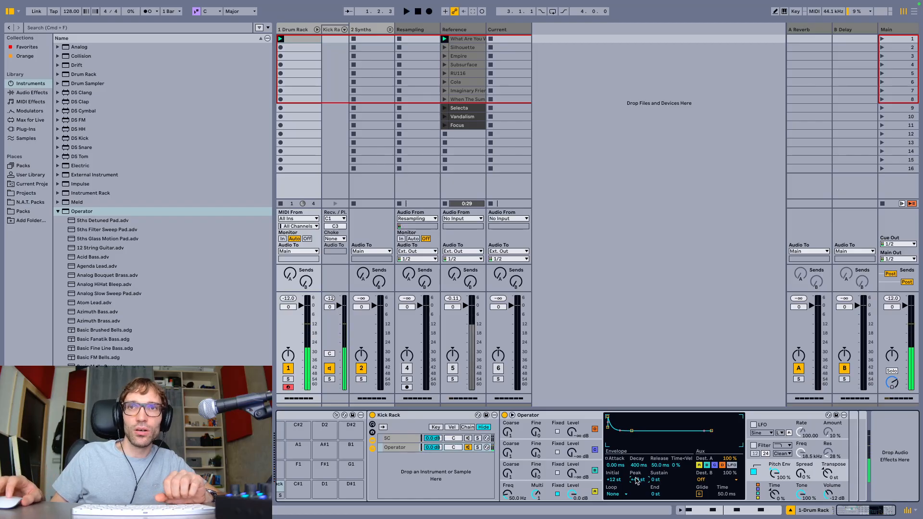
key("super+z")
Shape the pitch envelope with an initial of +43 st, attack of about 1.09 ms and peak of +21 st, and audition the kick
mouse_move(617, 465)
left_mouse_down()
mouse_move(617, 455)
mouse_move(607, 466)
left_mouse_up()
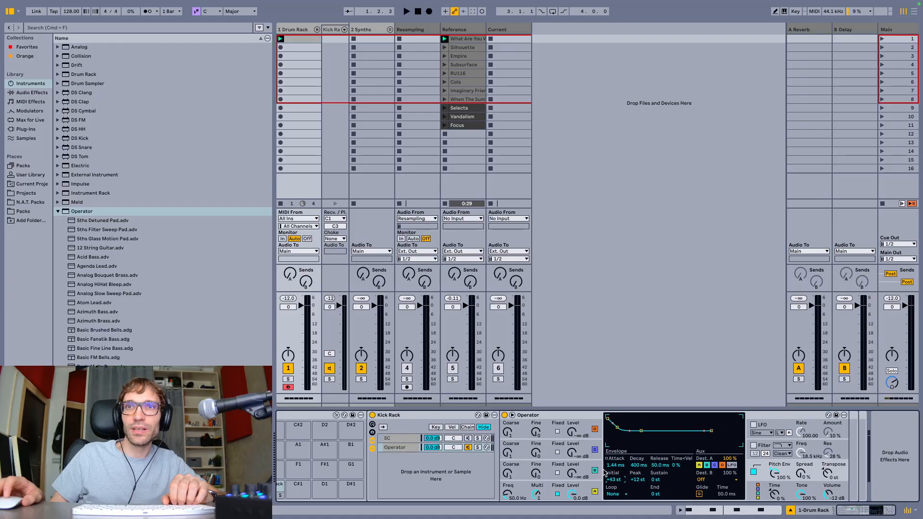
left_click_drag(617, 426, 617, 421)
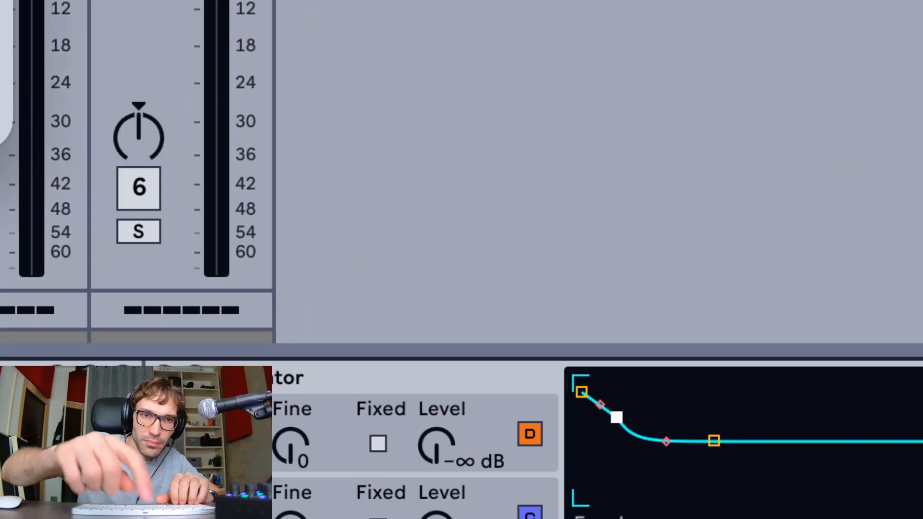
key("F5")
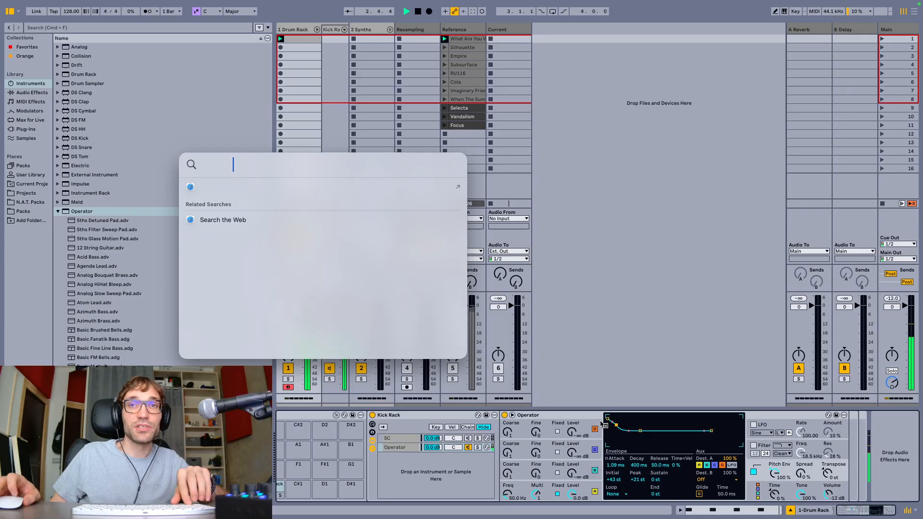
key("Escape")
key("space")
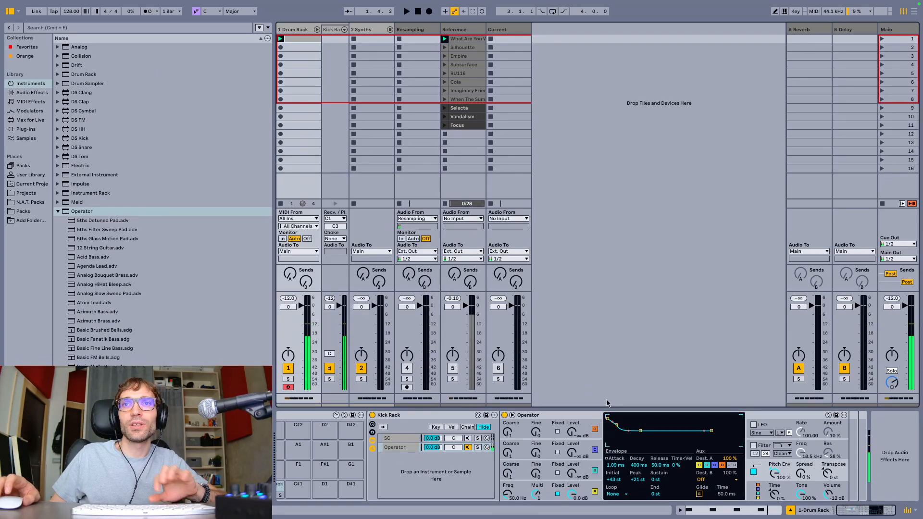
Add ShaperBox 3 from the favorites to the Drum Rack track with its Oscilloscope, view the kick waveform, and close its window
left_click(27, 47)
double_click(86, 56)
key("space")
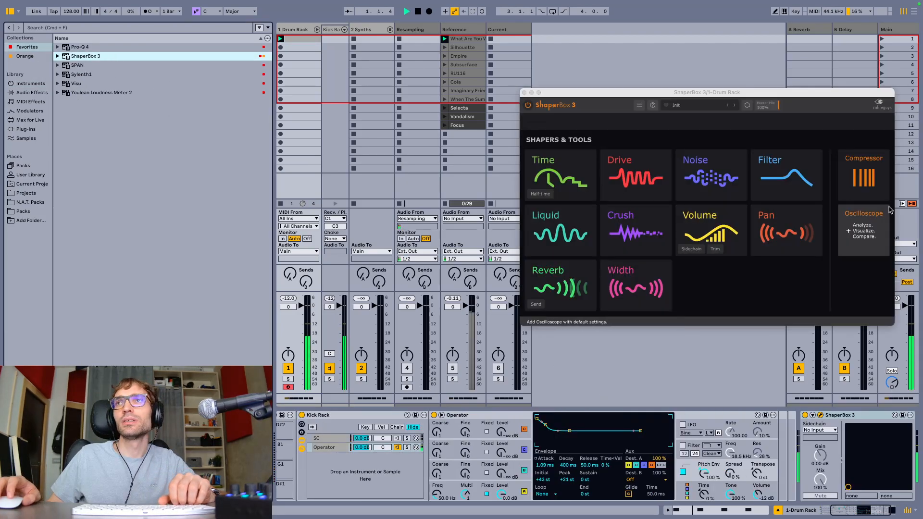
left_click(882, 209)
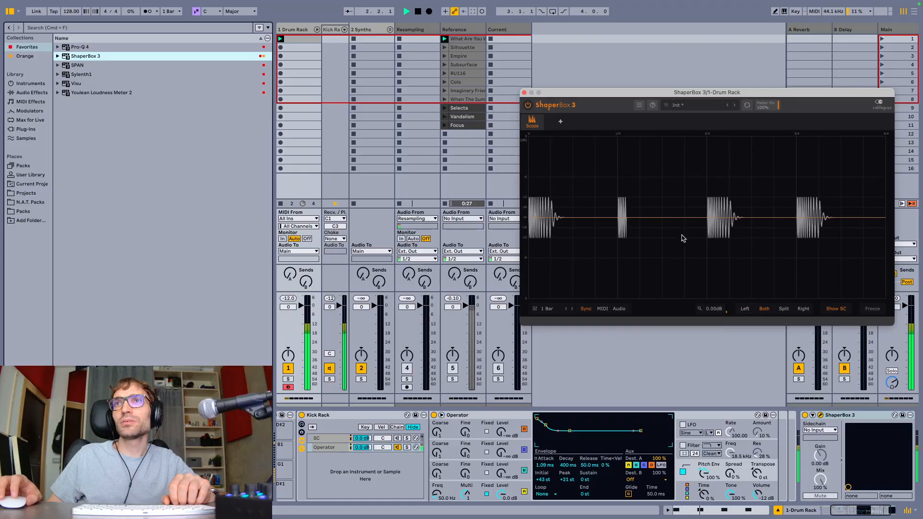
left_click(524, 92)
key("space")
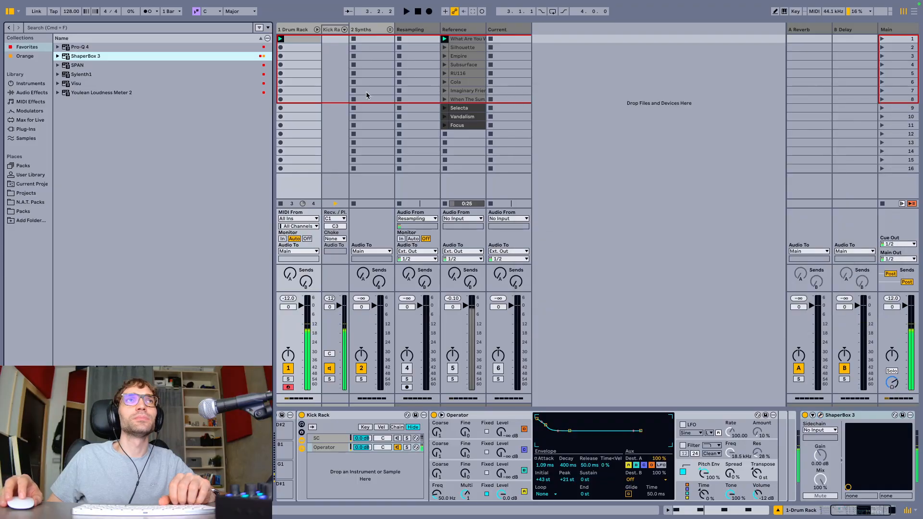
Add Visu to the Drum Rack track, move its window clear of the devices, and play the kick to examine its pitch curve
double_click(74, 84)
key("space")
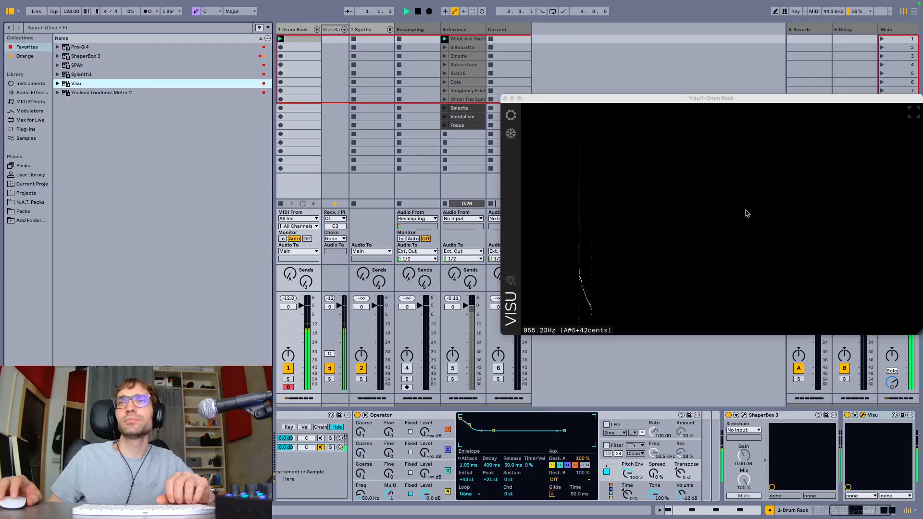
left_click_drag(638, 98, 511, 60)
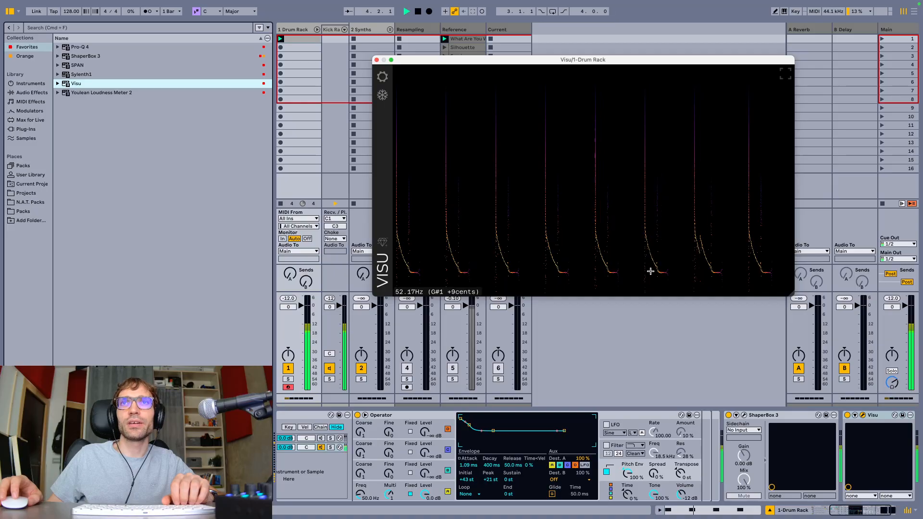
key("space")
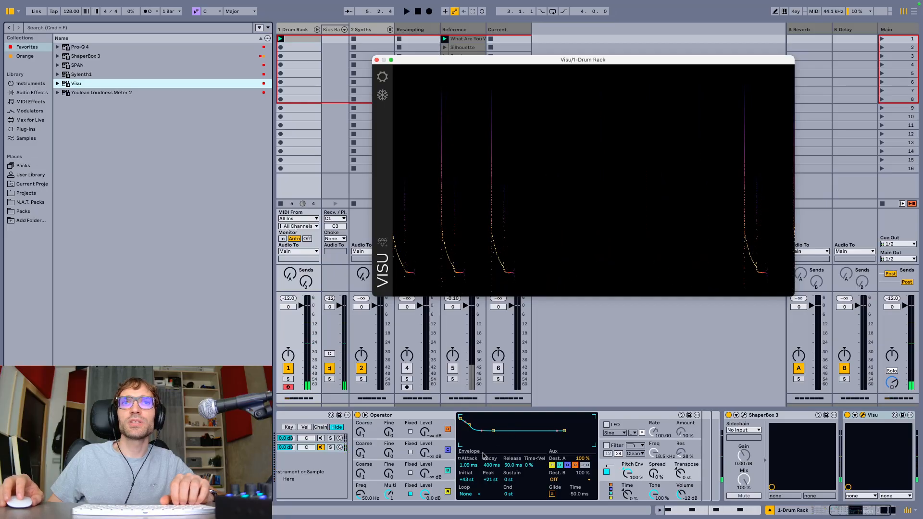
key("space")
key("space")
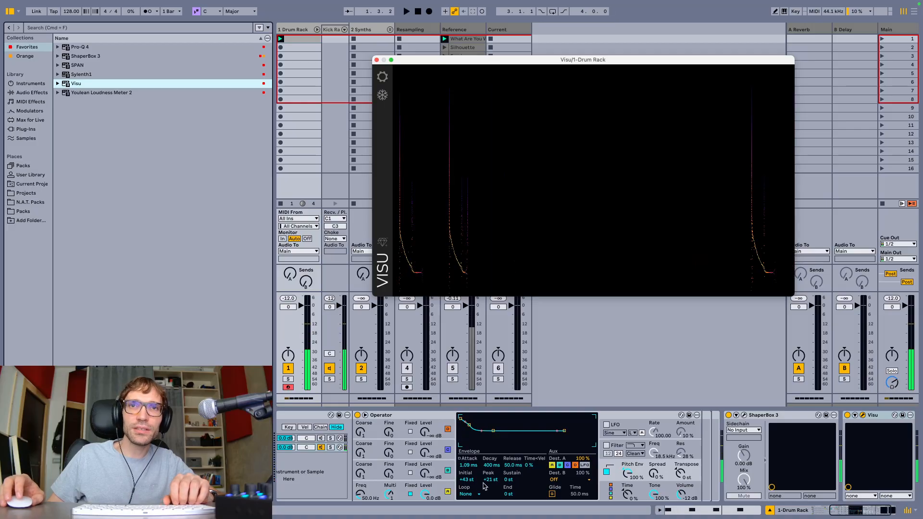
Duplicate the Operator chain in the Kick Rack, keeping only the copy active
left_click(448, 486)
scroll(444, 486, "left", 5)
left_click(440, 448)
key("super+d")
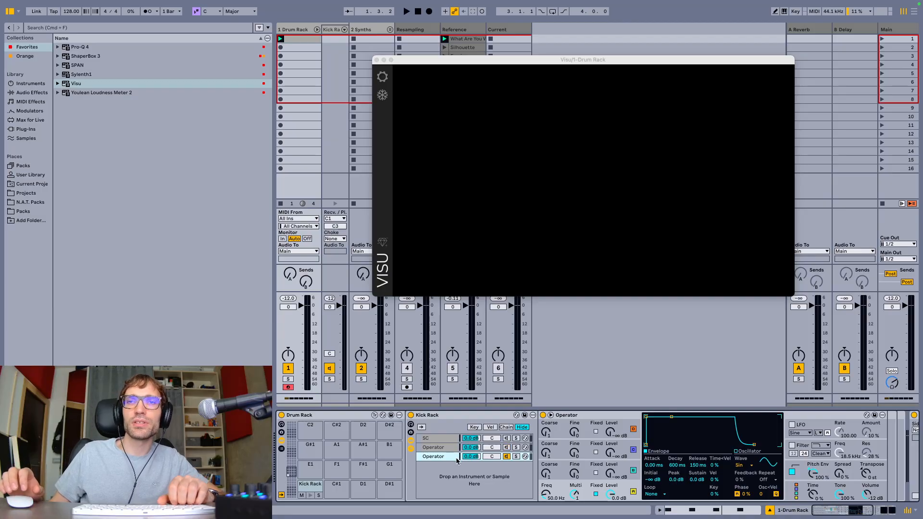
Set the duplicated Operator's pitch envelope to 0 ms attack, 417 ms decay and a +41 st peak while playing the kick
key("space")
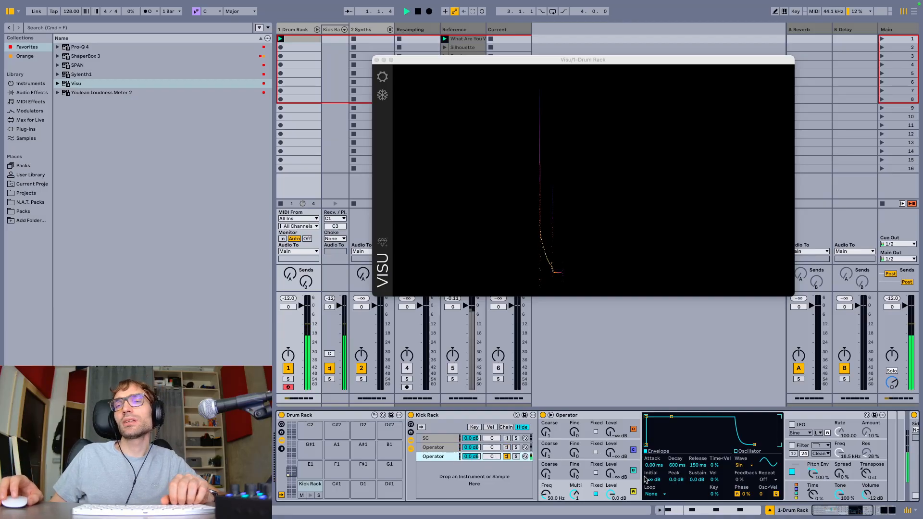
left_click(804, 468)
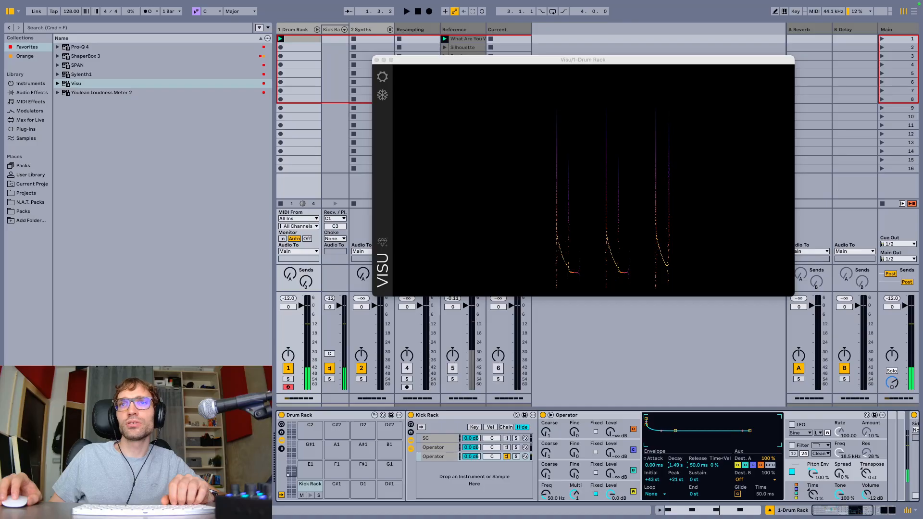
left_click_drag(675, 480, 675, 466)
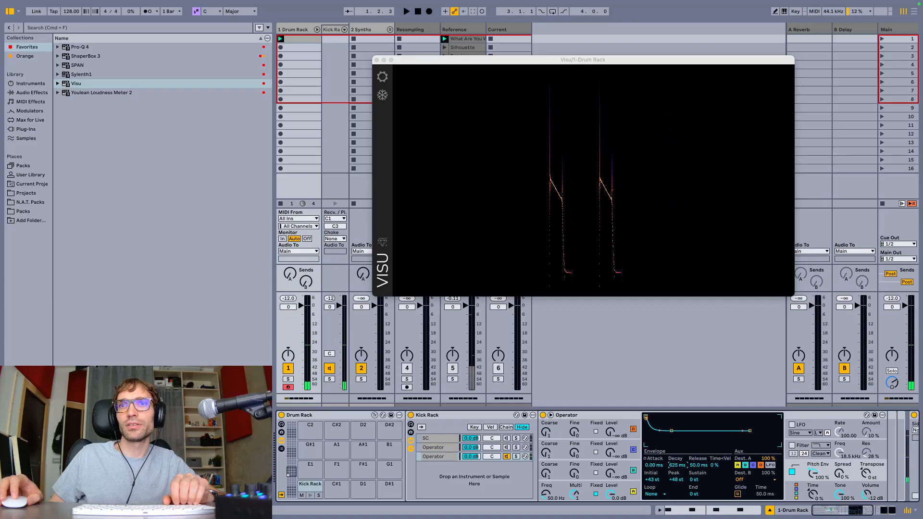
key("space")
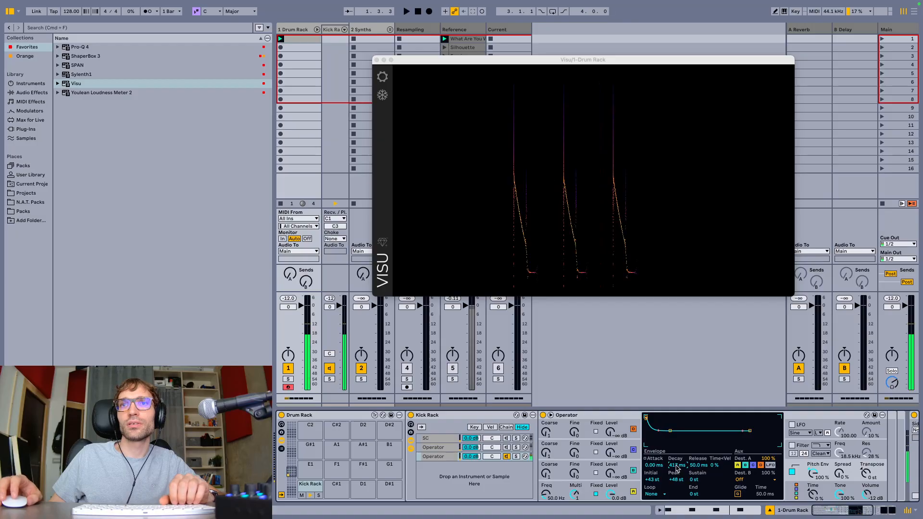
key("space")
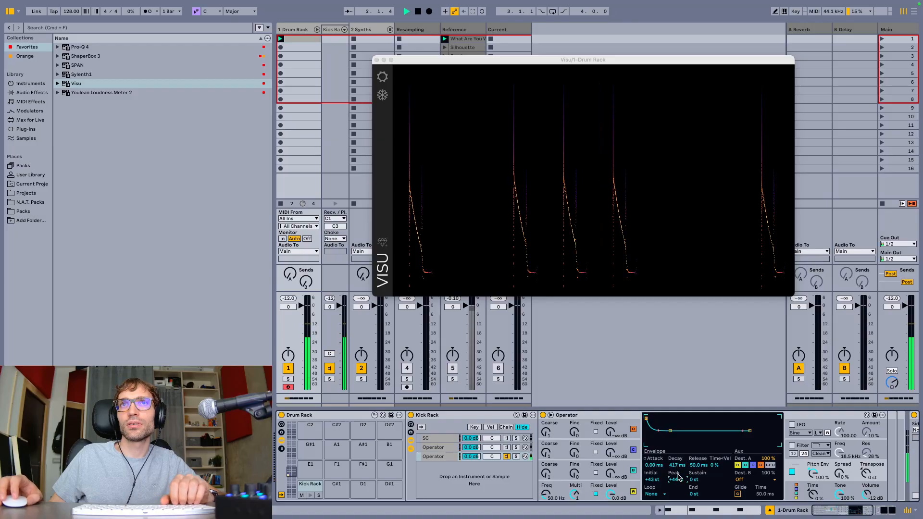
left_click_drag(678, 476, 679, 485)
key("space")
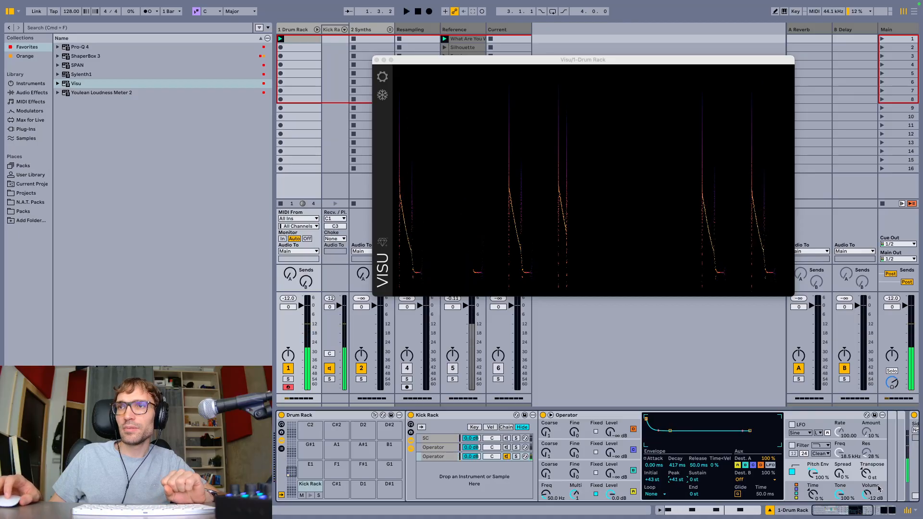
Set the duplicated Operator's volume to 0 dB and audition the kick
scroll(844, 493, "right", 3)
scroll(844, 494, "right", 1)
left_click(749, 495)
type("0")
key("Return")
key("space")
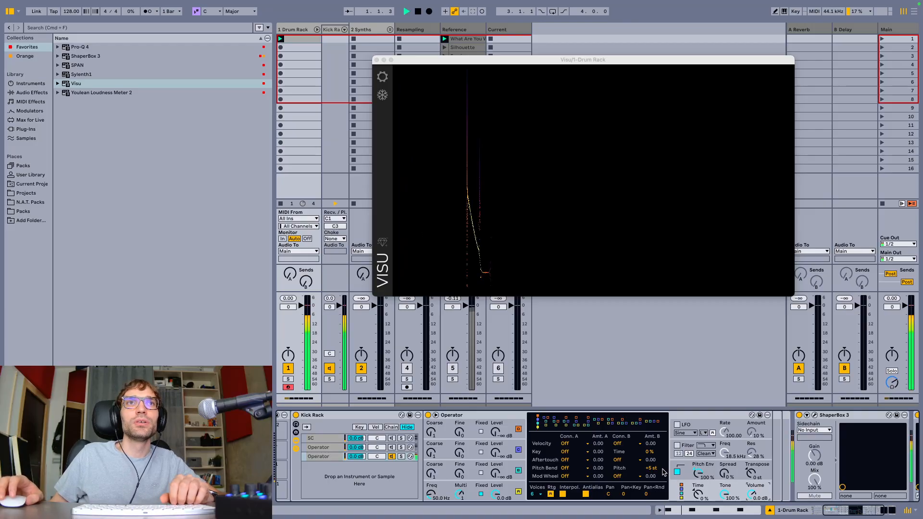
key("space")
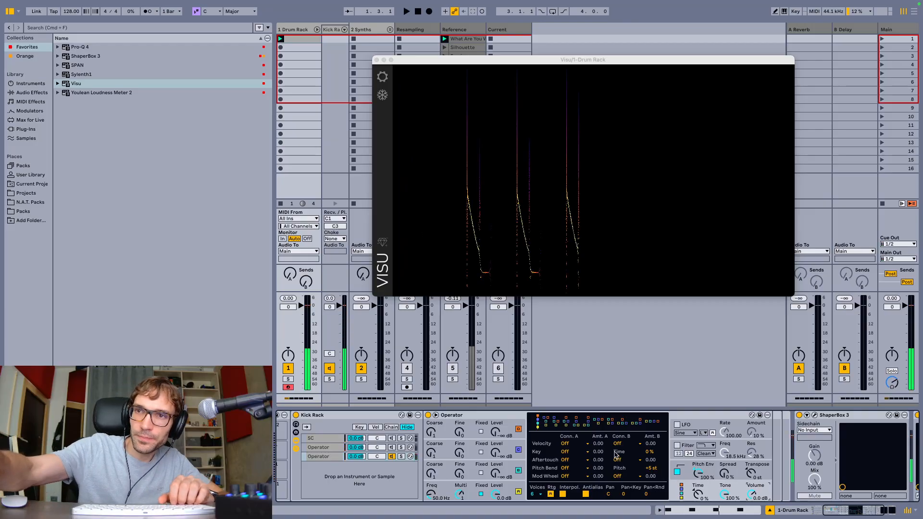
key("space")
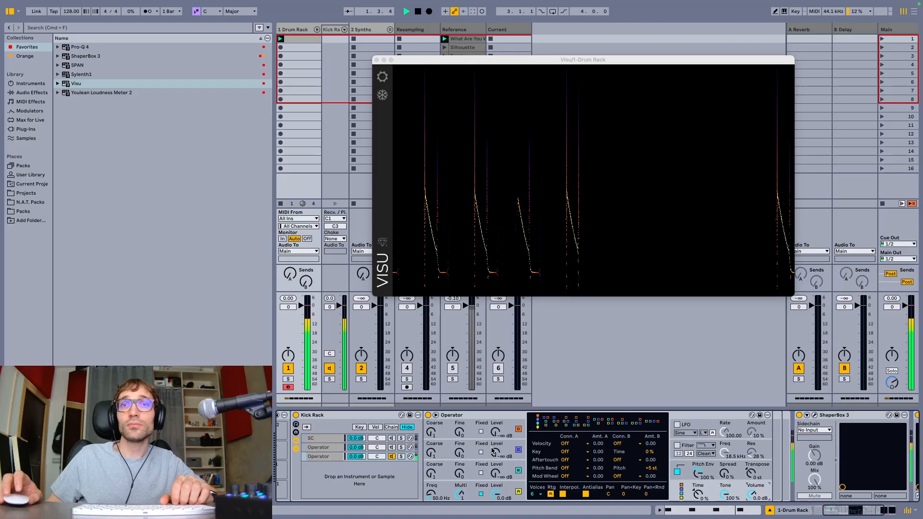
Shorten the pitch envelope's decay to 159 ms and examine the start of the kick's pitch curve in Visu
left_click(670, 462)
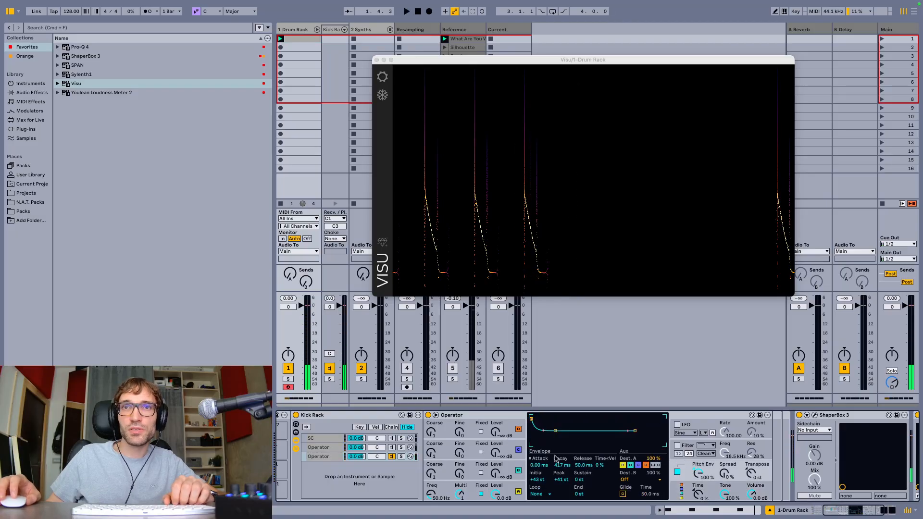
left_click_drag(558, 465, 558, 480)
key("space")
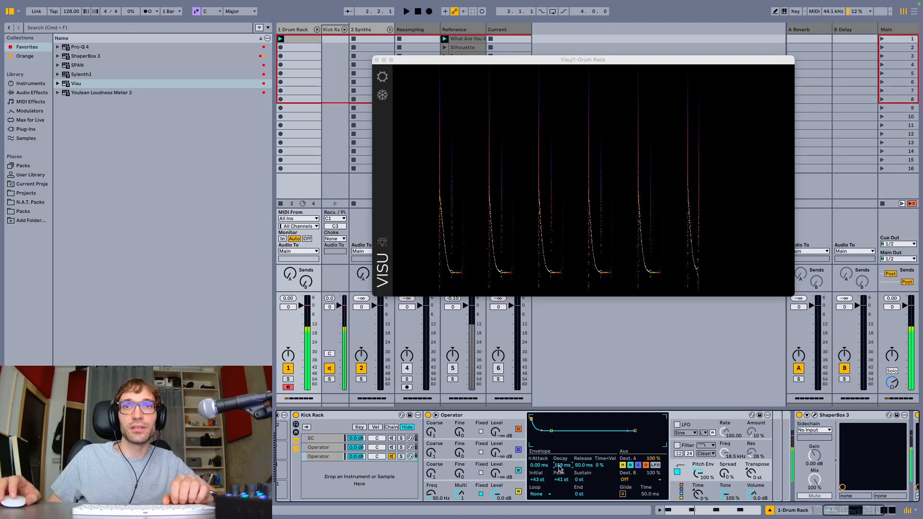
left_click(487, 201)
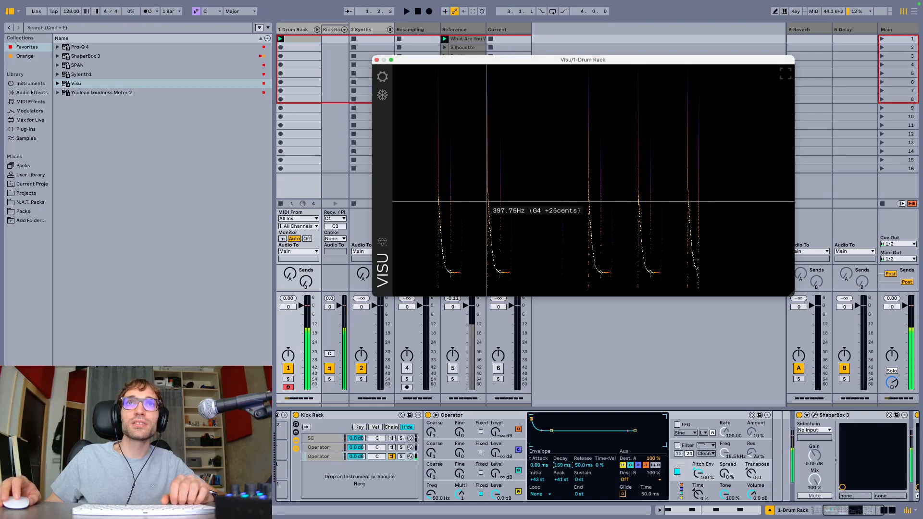
Lower the pitch envelope's peak to +30 st during playback and check the curve's starting frequency in Visu
left_click(688, 465)
key("space")
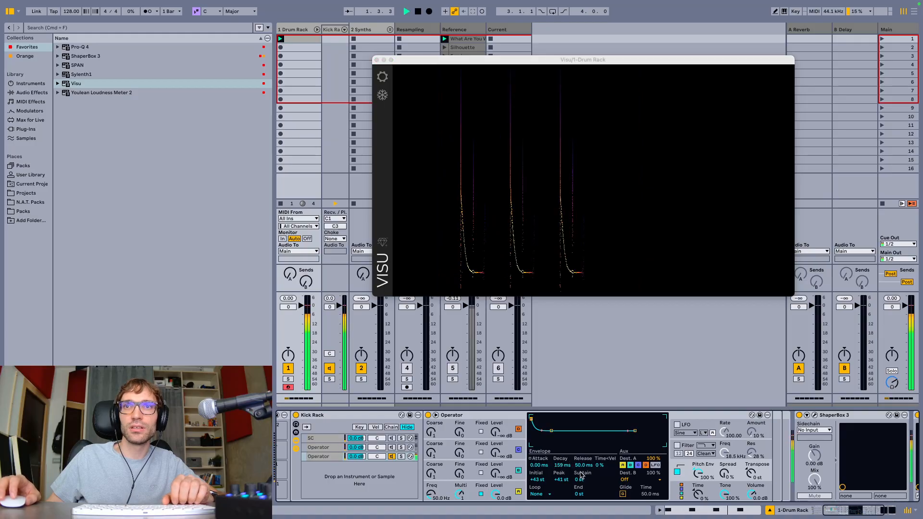
left_click_drag(561, 479, 561, 485)
key("space")
left_click(557, 224)
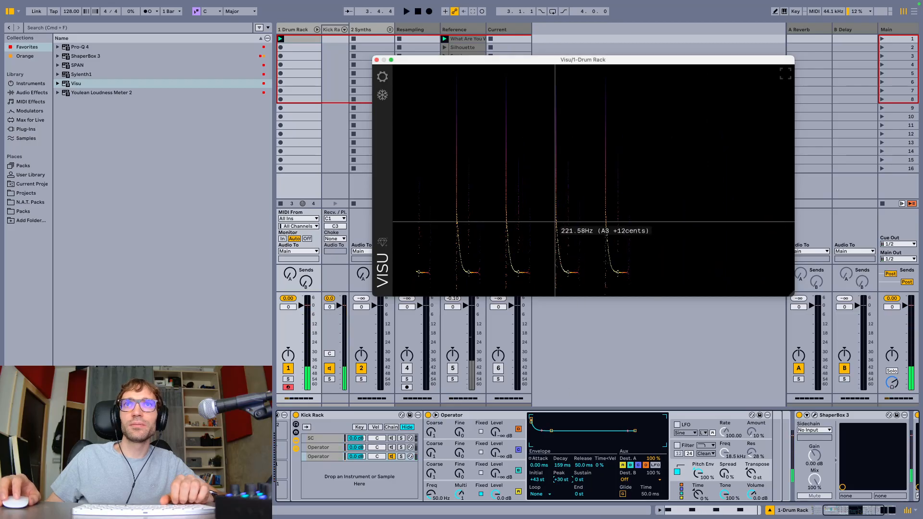
Lengthen the pitch envelope's decay to 345 ms and play the kick to compare its pitch curve
key("space")
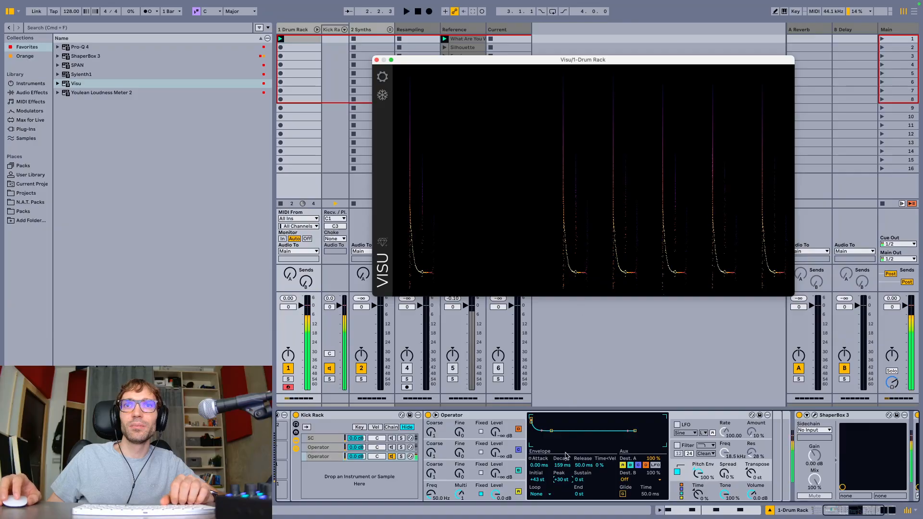
left_click_drag(559, 469, 568, 423)
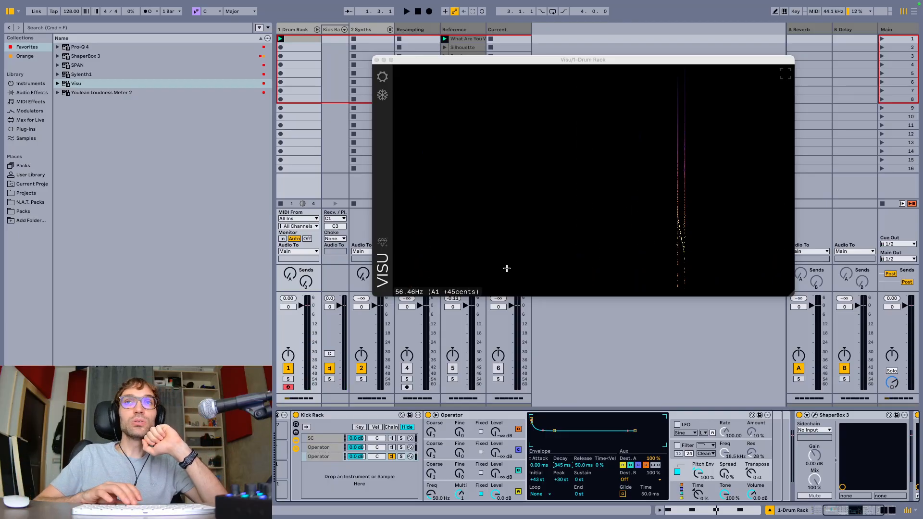
key("space")
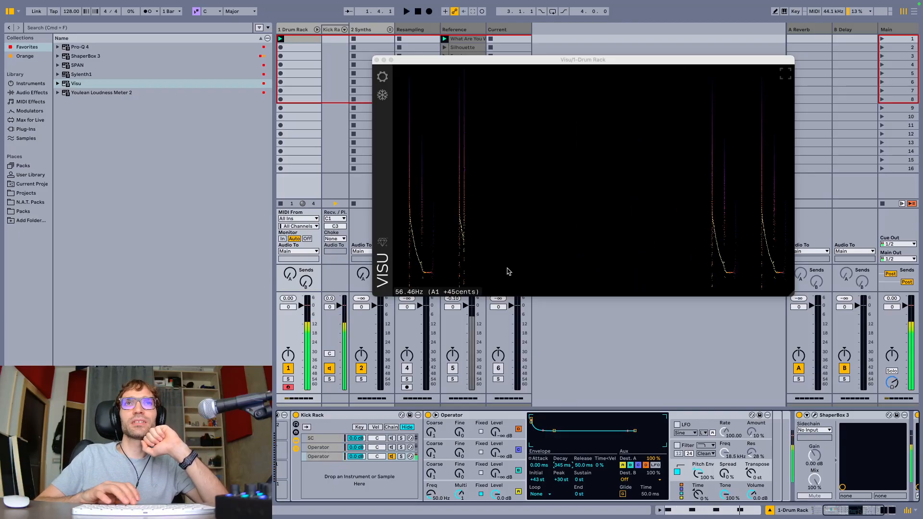
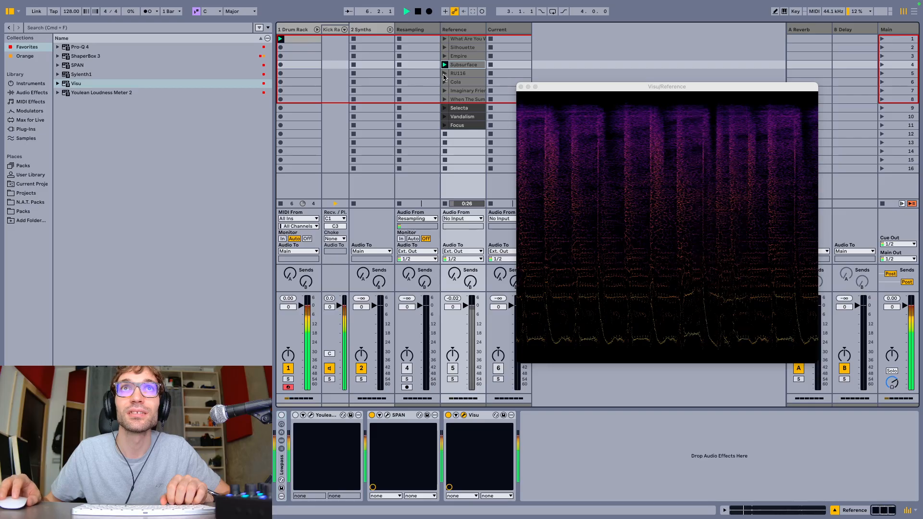
Play the RU116 reference to examine its pitch curve in Visu, and return to the last Operator chain in the Drum Rack
left_click(445, 74)
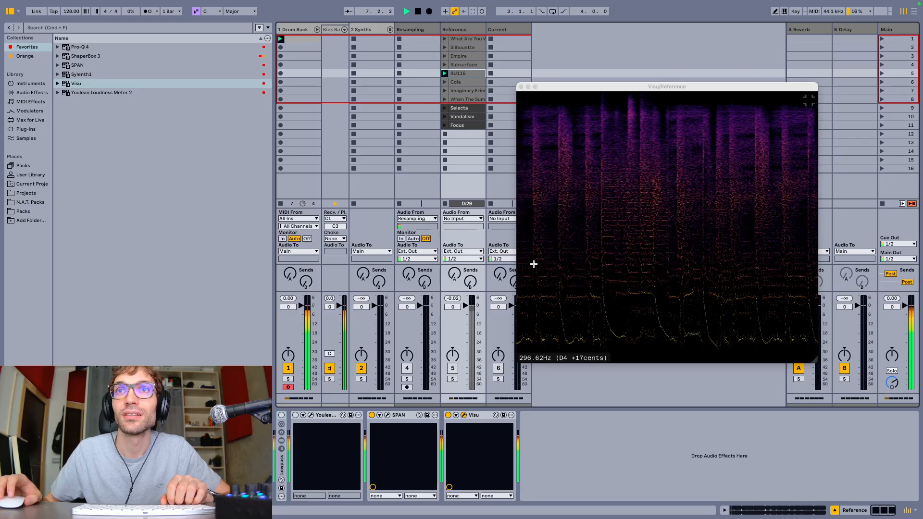
key("space")
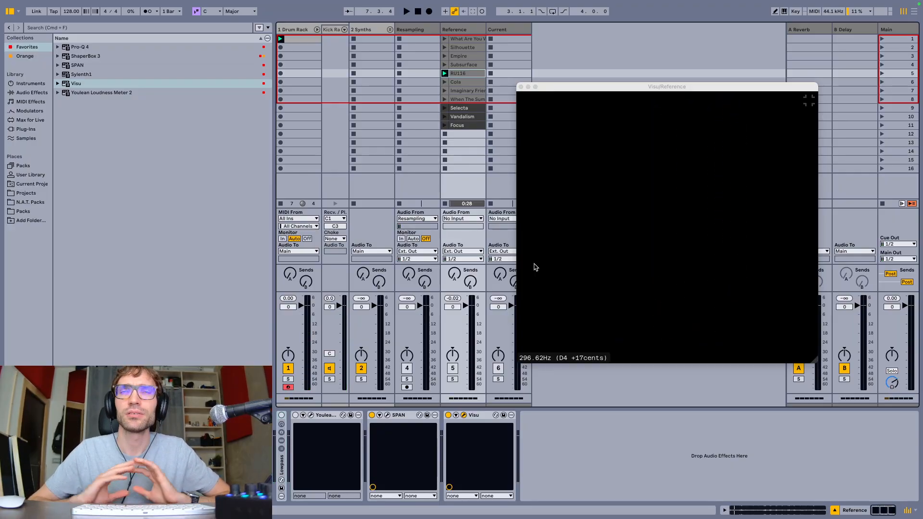
left_click(300, 33)
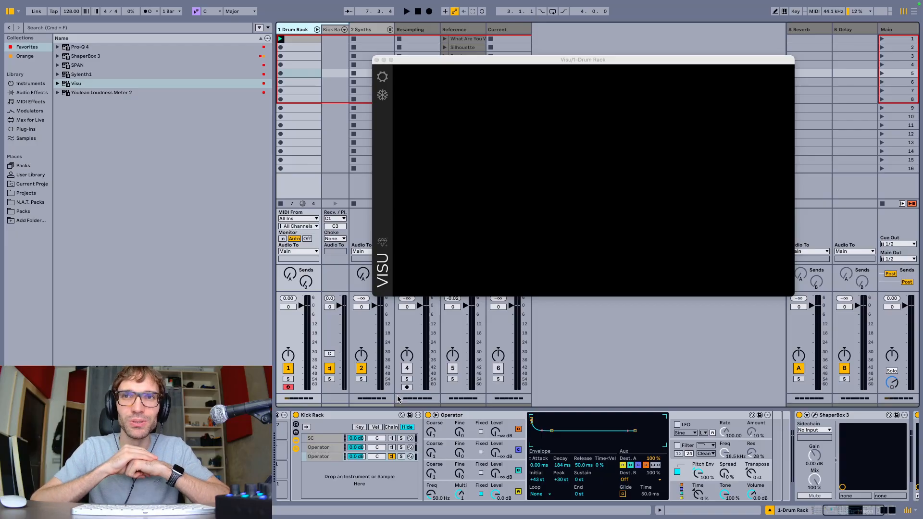
left_click(332, 457)
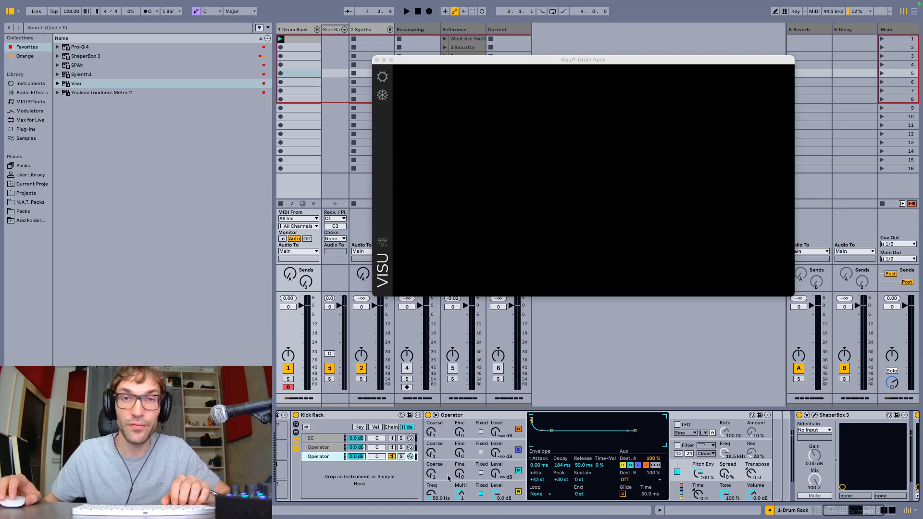
Play the kick while reviewing oscillator A and the pitch envelope in Operator
left_click(486, 487)
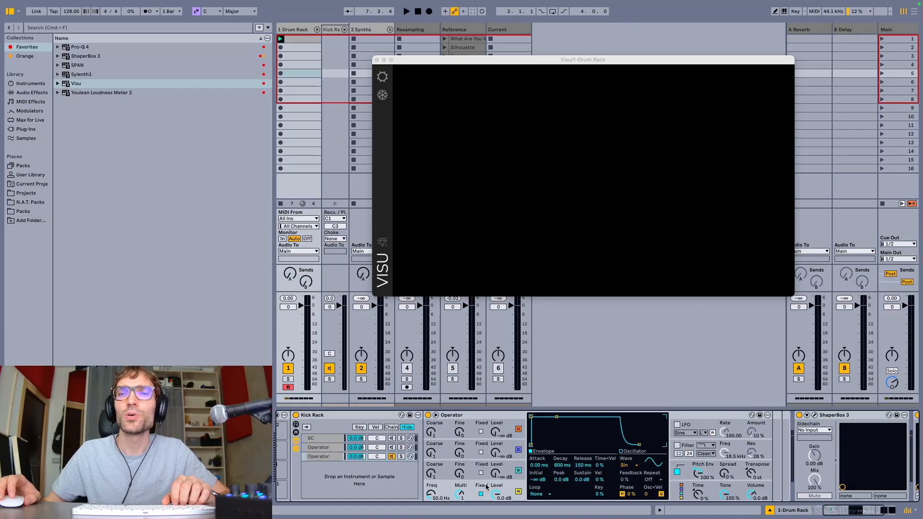
key("space")
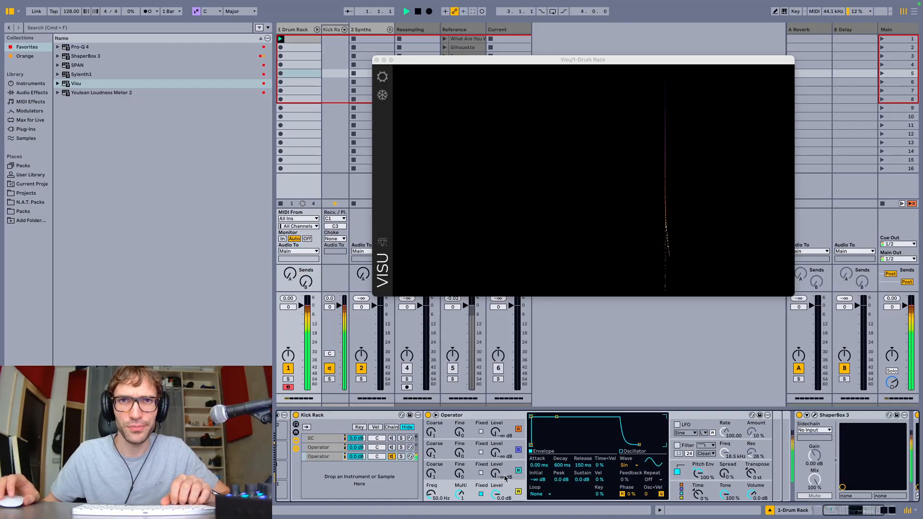
left_click(673, 466)
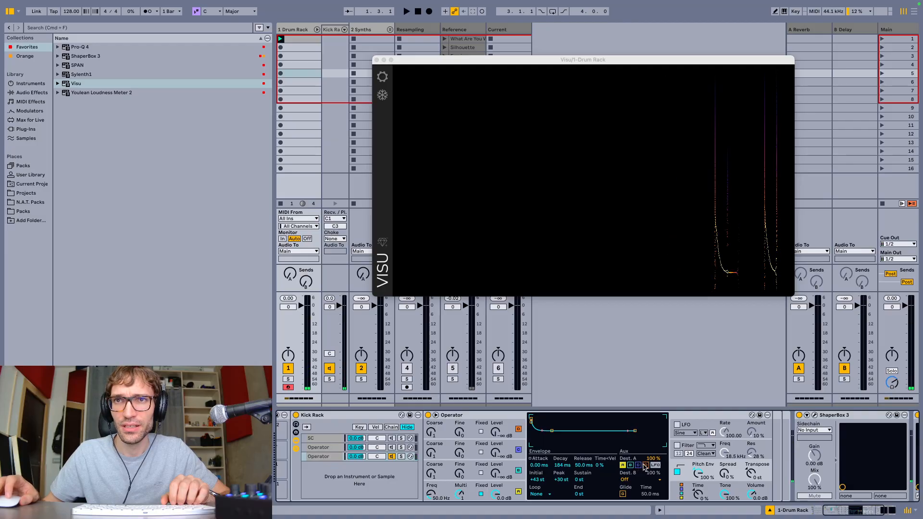
Raise oscillator B's level to 0 dB while auditioning the kick, and lower its envelope sustain to -∞ dB
left_click(523, 468)
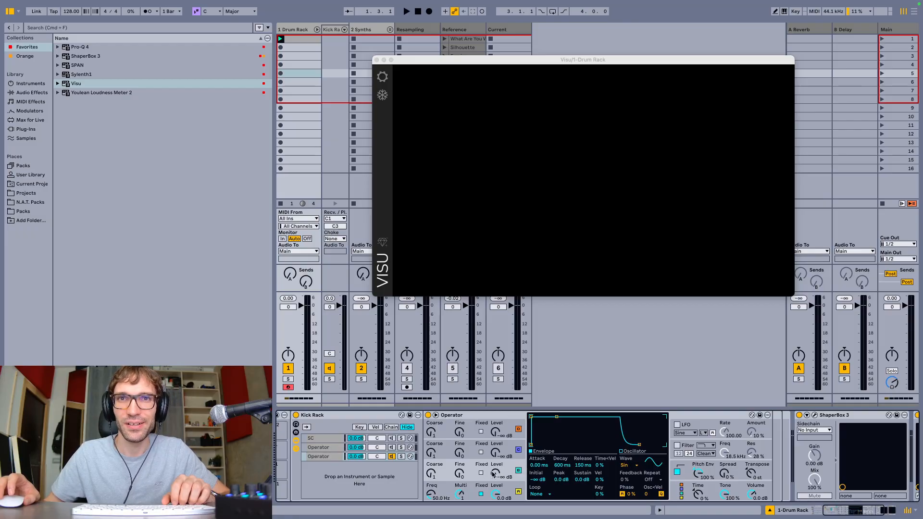
key("space")
key("space")
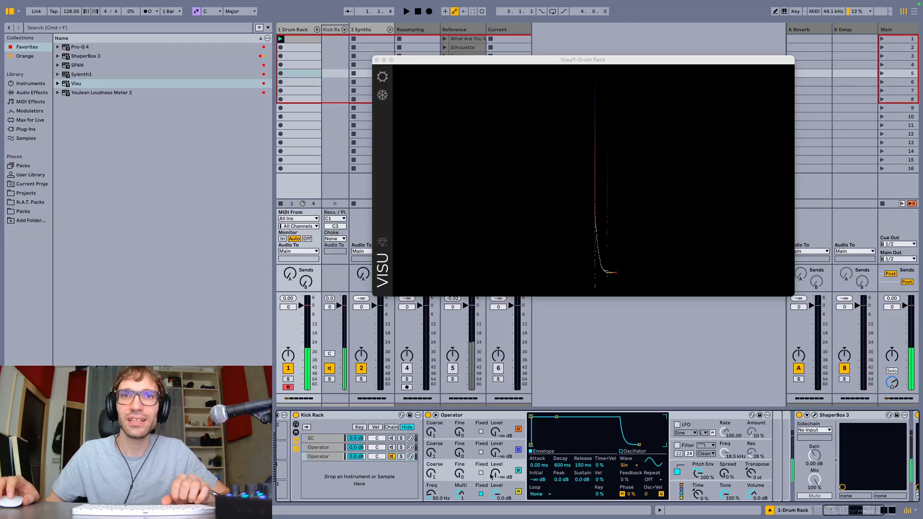
key("space")
key("space")
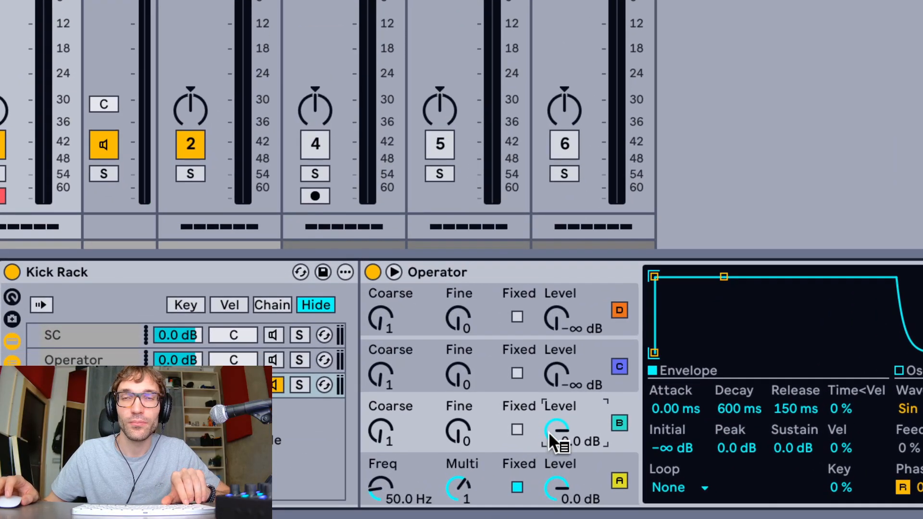
left_click_drag(783, 447, 784, 496)
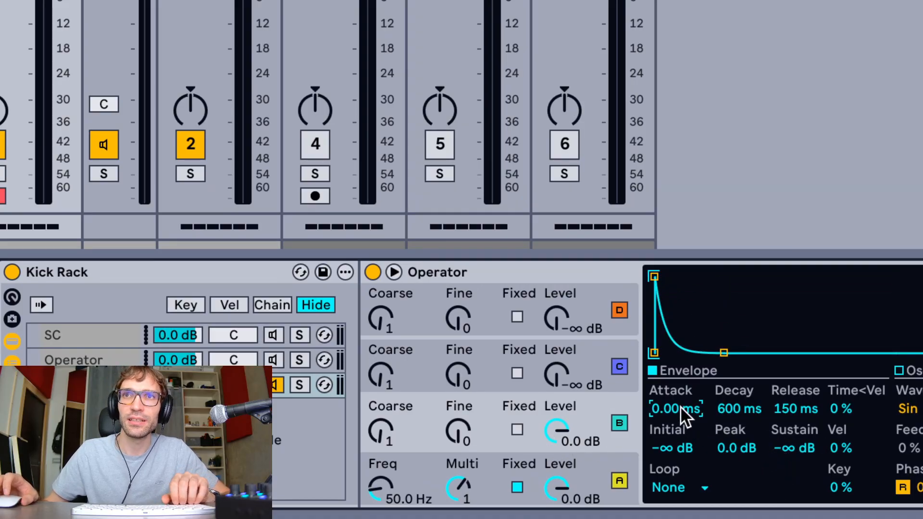
type("20")
key("Return")
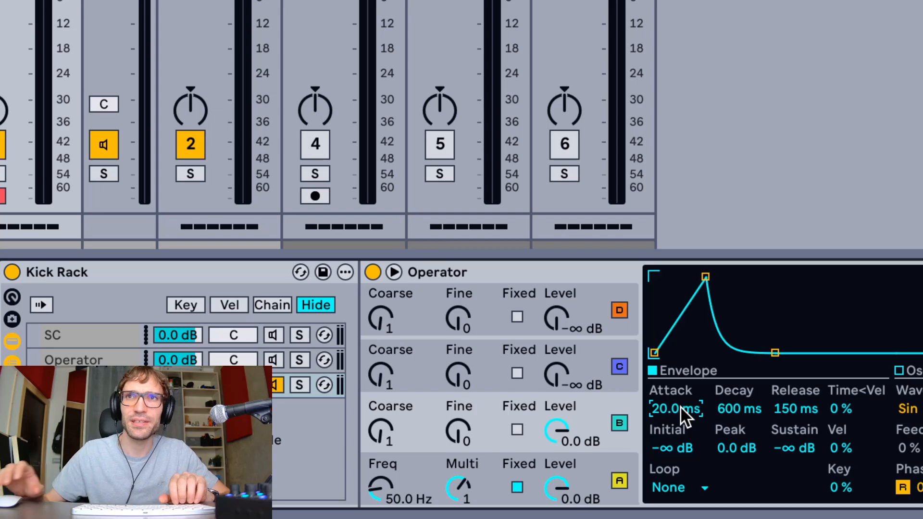
key("super+z")
Set oscillator B's envelope decay to 20 ms and its phase to 20 %
type("20")
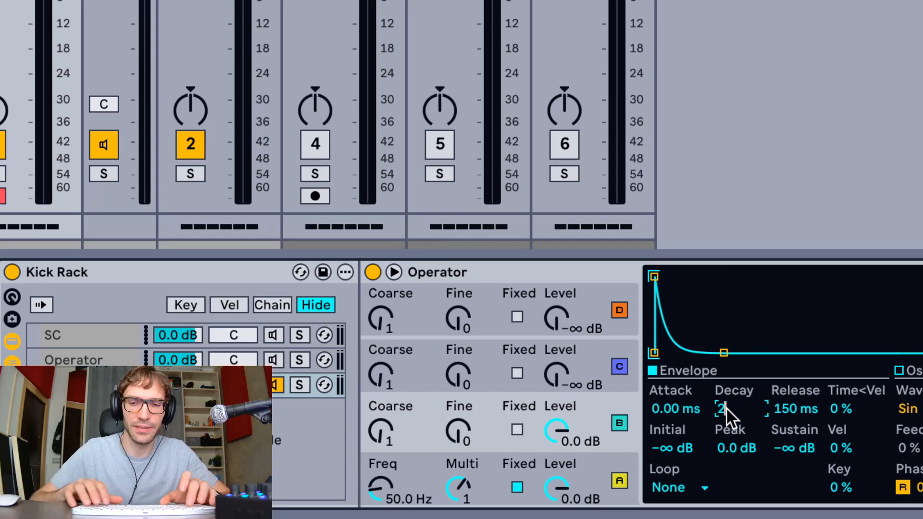
key("Return")
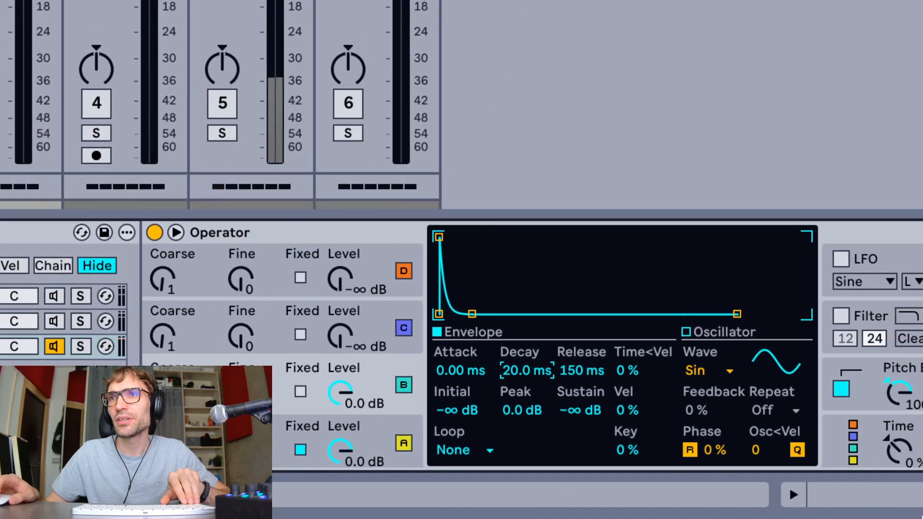
left_click(711, 451)
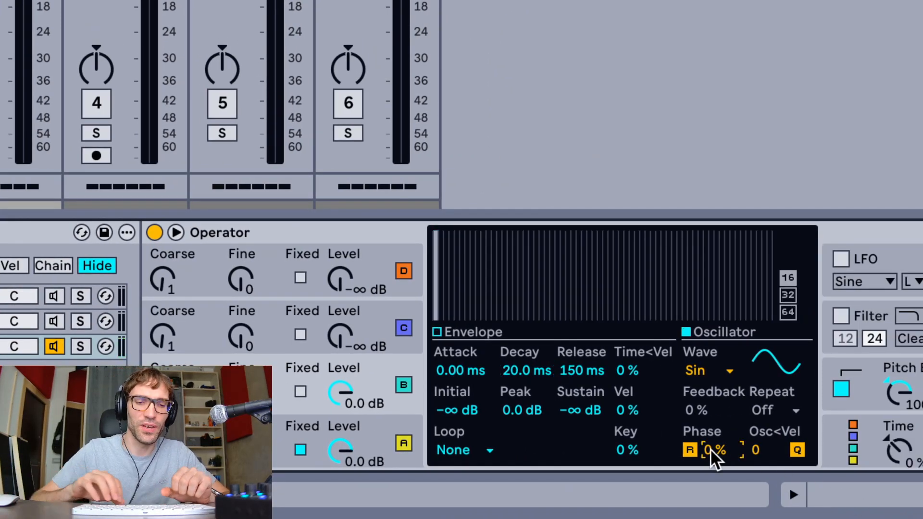
type("20")
key("Return")
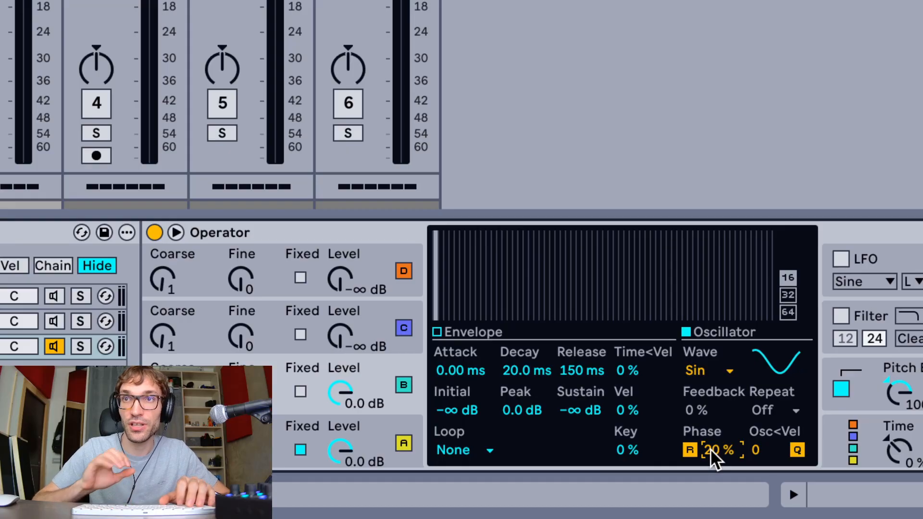
Audition oscillator B's phase at 40, 60, 20 and 30 %, and return it to 20 %
type("40")
key("Return")
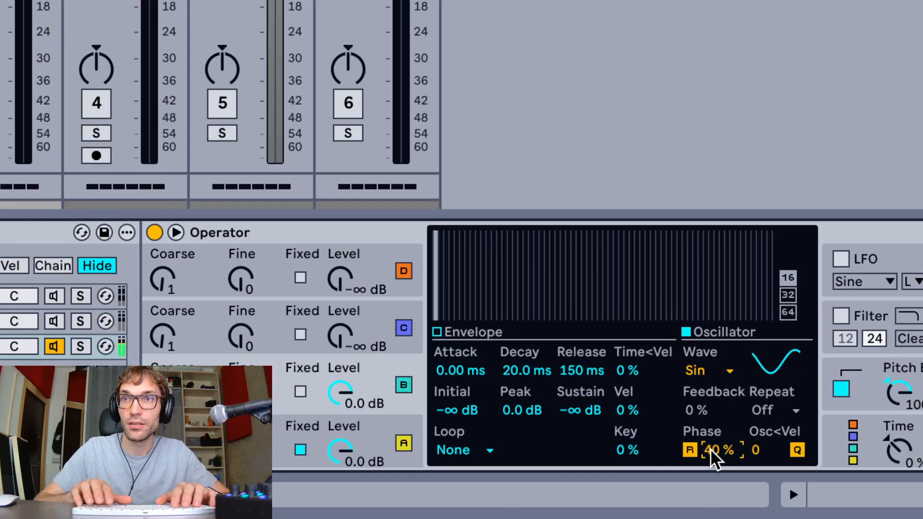
type("60")
key("Return")
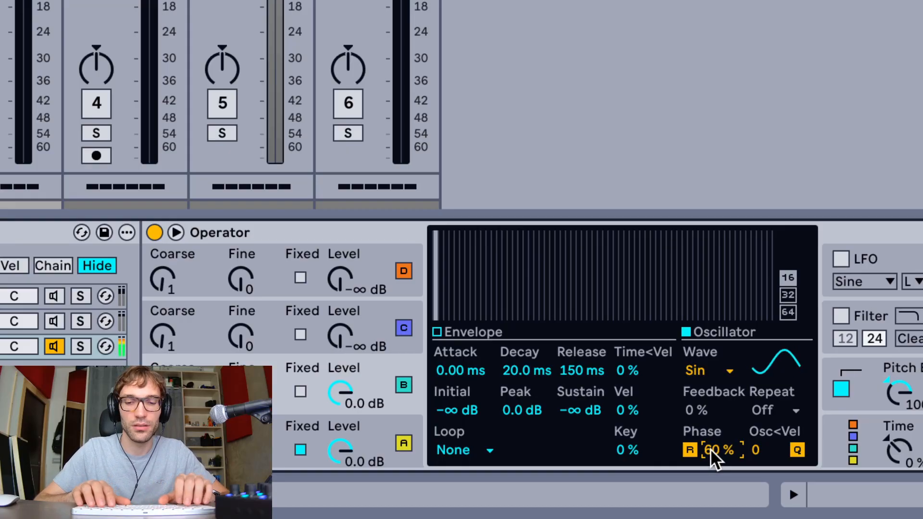
type("20")
key("Return")
type("30")
key("Return")
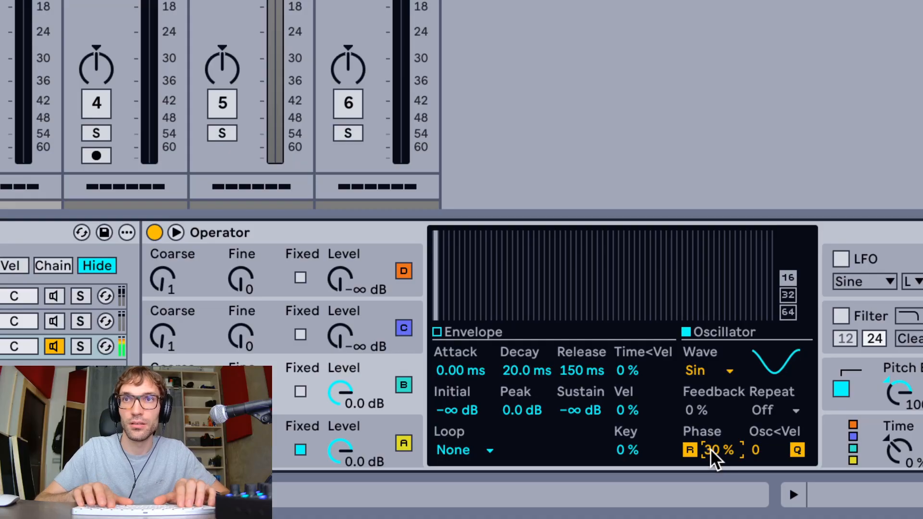
type("20")
key("Return")
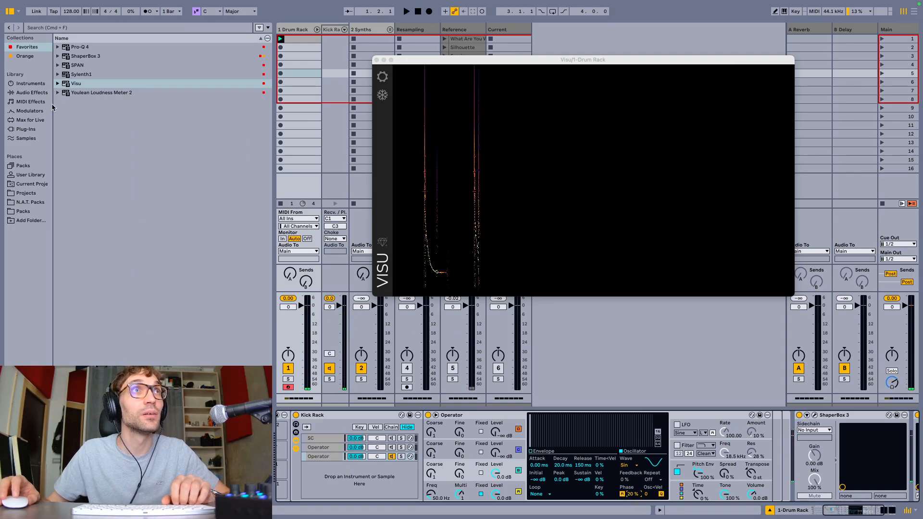
Add a Limiter before ShaperBox 3, turn off its automatic release, set the release to 0.01 ms and audition the kick
left_click(32, 93)
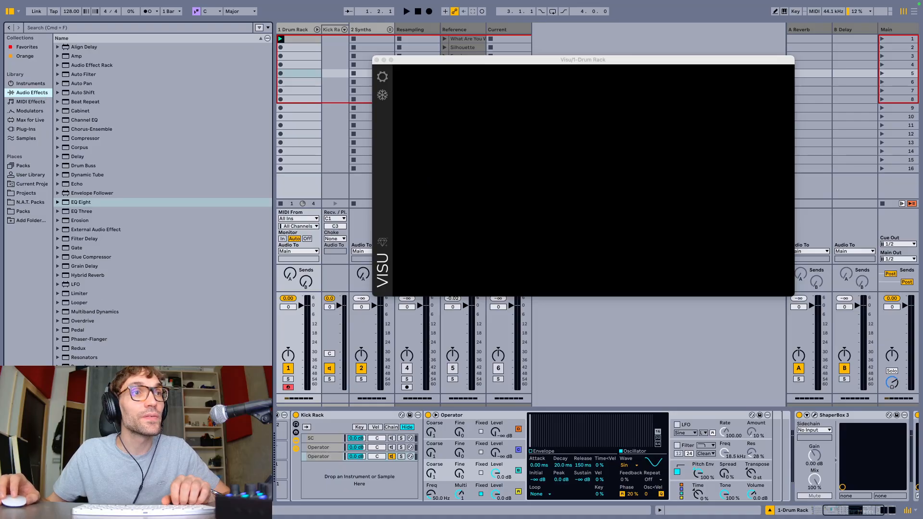
left_click_drag(73, 295, 799, 438)
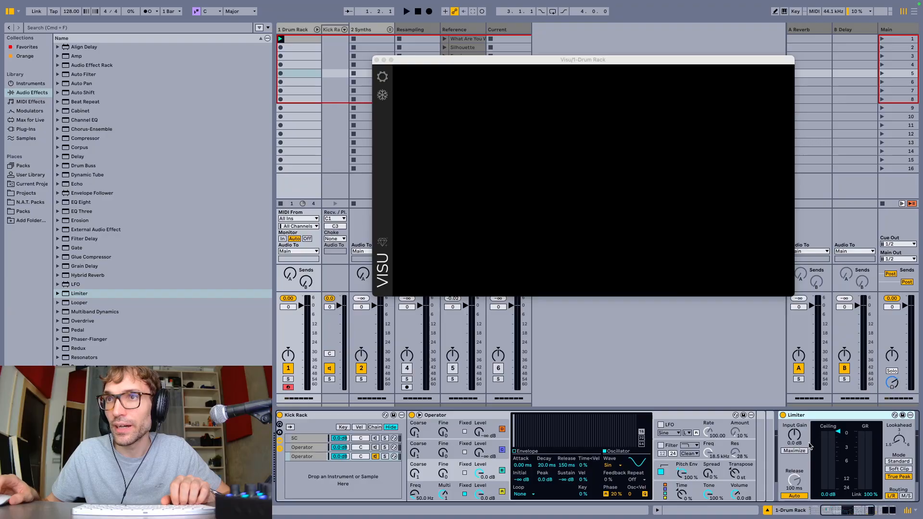
left_click(795, 495)
left_click_drag(797, 481, 799, 483)
key("space")
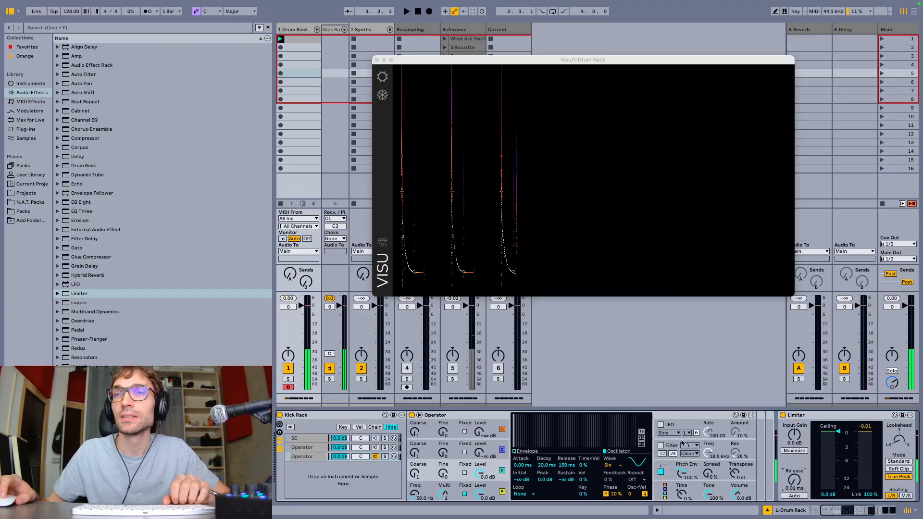
Close the Visu window and open ShaperBox 3's scope on the Drum Rack track
left_click(376, 60)
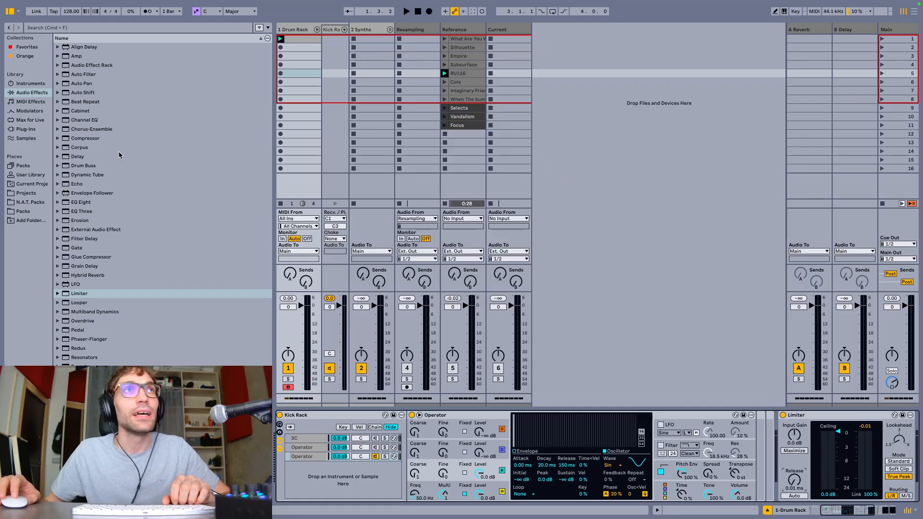
left_click(27, 47)
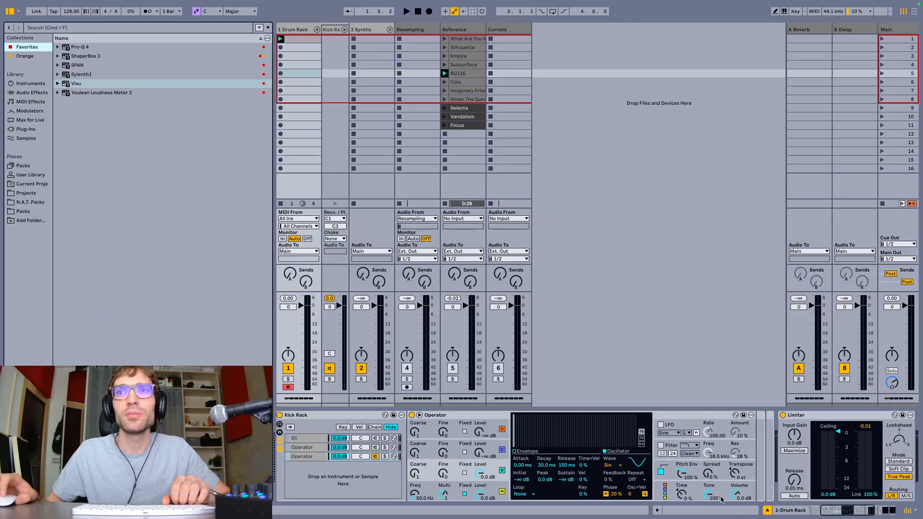
scroll(721, 500, "right", 5)
left_click(696, 415)
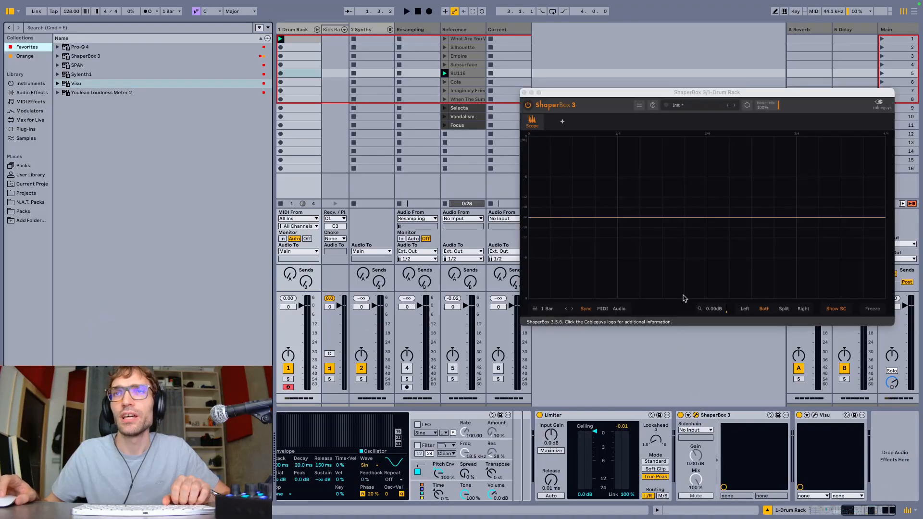
left_click_drag(673, 94, 539, 84)
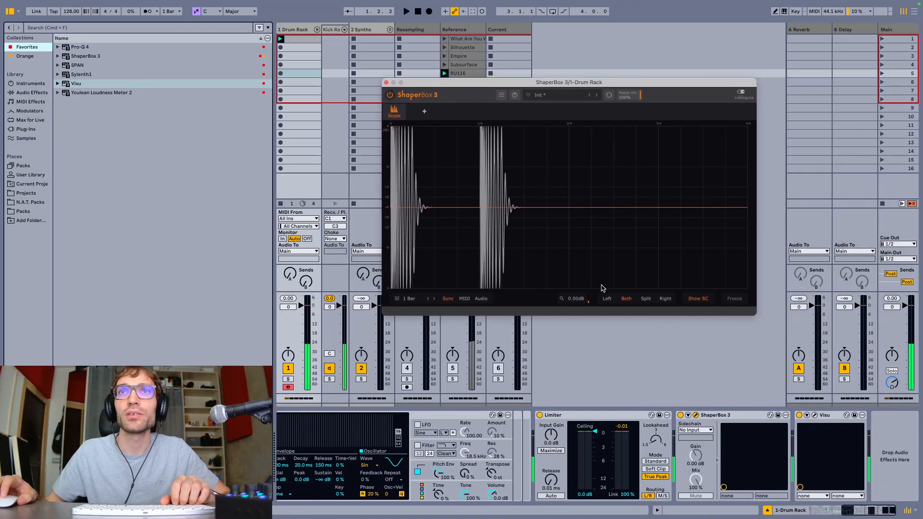
Set the scope's zoom to -9.12 dB and its length to 1/4 to examine the playing kick's waveform
left_click_drag(578, 302, 578, 320)
key("space")
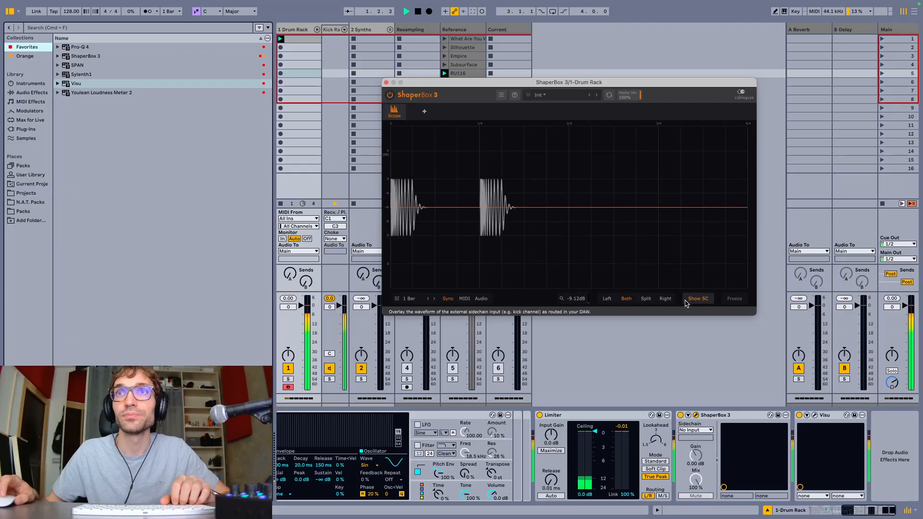
left_click(428, 299)
left_click(428, 298)
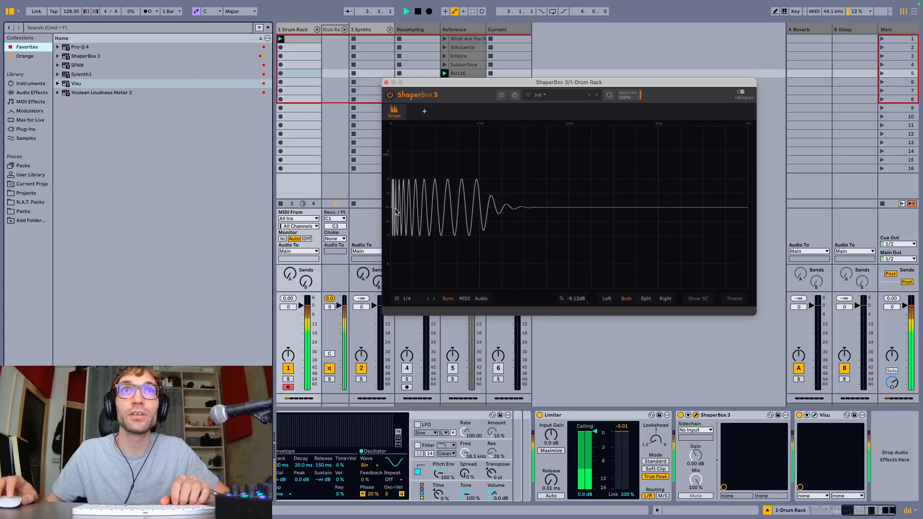
key("space")
Move the scope window aside and raise oscillator C's level to -9.5 dB in the last Operator chain
left_click_drag(411, 82, 529, 75)
scroll(508, 483, "left", 8)
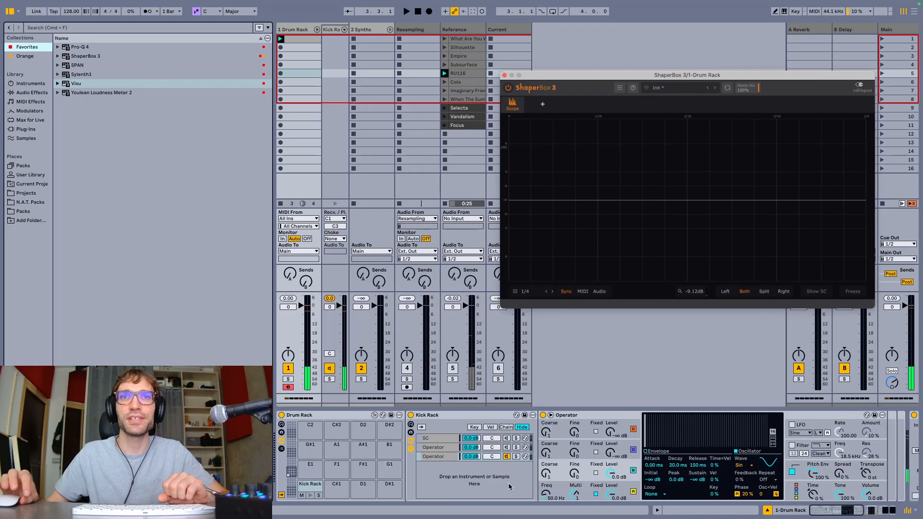
left_click(448, 458)
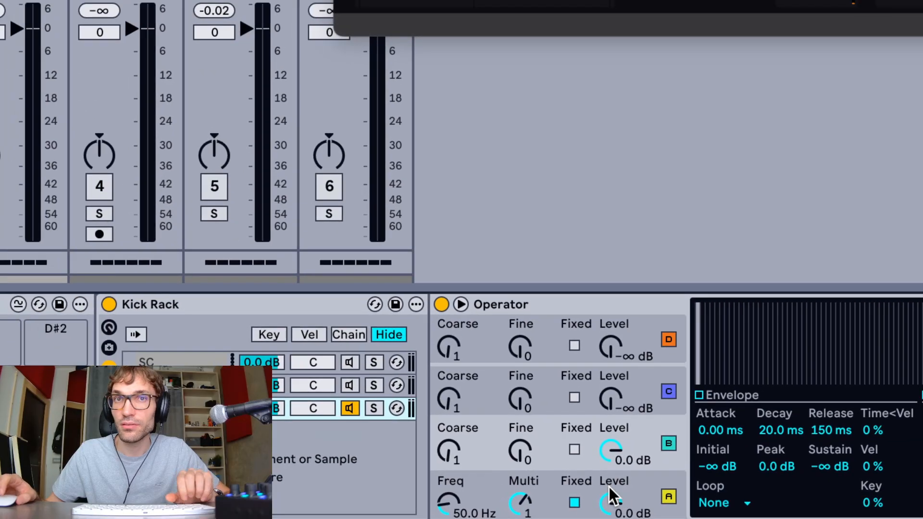
left_click_drag(610, 401, 610, 374)
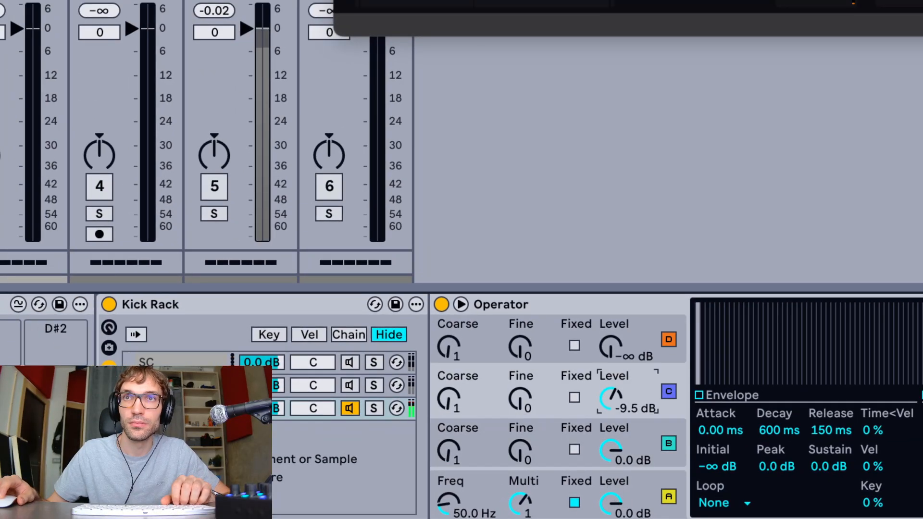
Set oscillator C's envelope sustain to -∞ dB and decay to 20 ms, and raise its level to -5.5 dB
left_click_drag(816, 460, 816, 514)
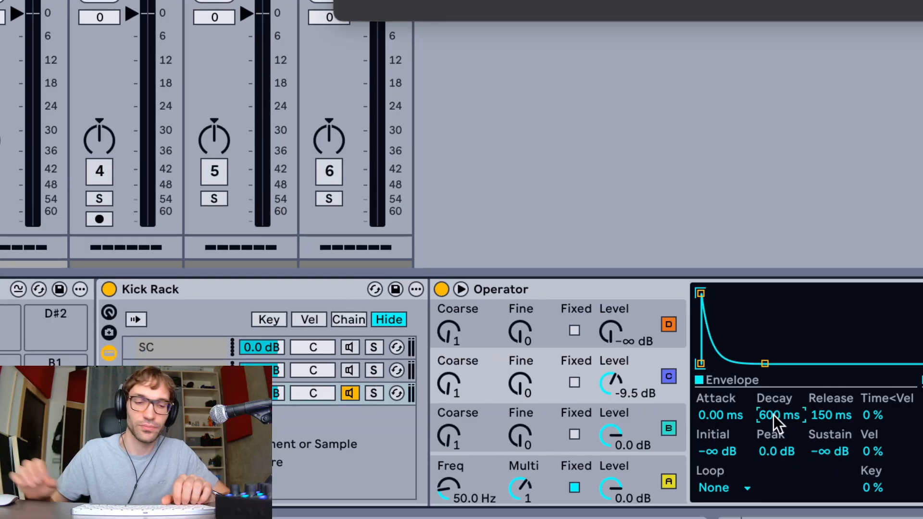
type("20")
key("Return")
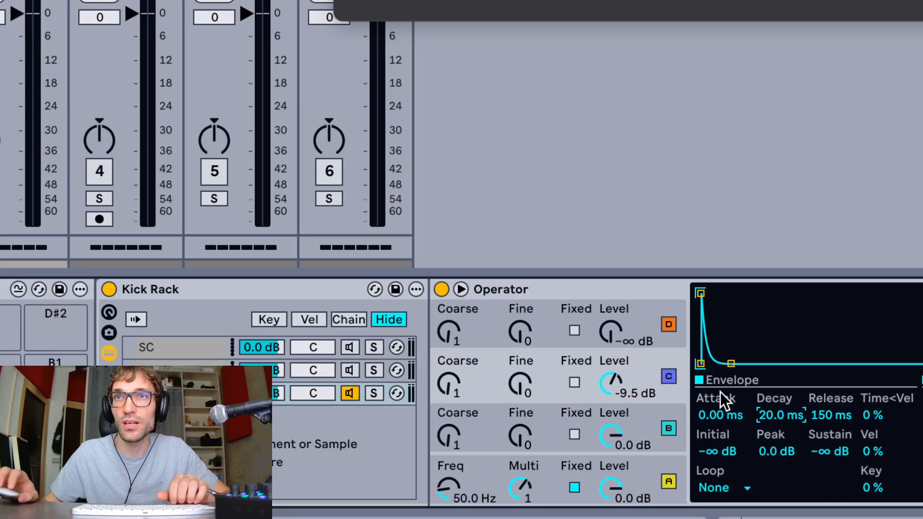
mouse_move(624, 390)
left_mouse_down()
mouse_move(625, 365)
mouse_move(611, 400)
left_mouse_up()
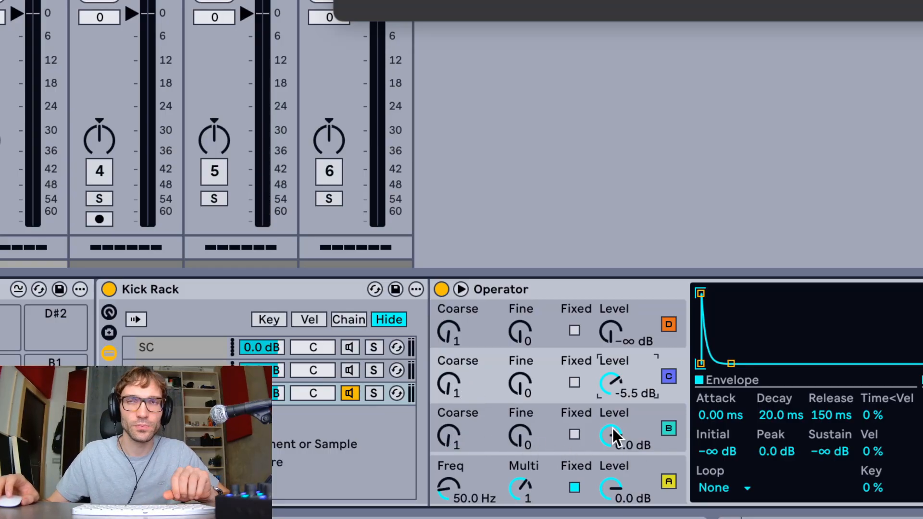
Set oscillator B's level to 0.0 dB and oscillator C's coarse tuning to 5 in the Operator
mouse_move(611, 434)
left_mouse_down()
mouse_move(610, 457)
mouse_move(611, 419)
left_mouse_up()
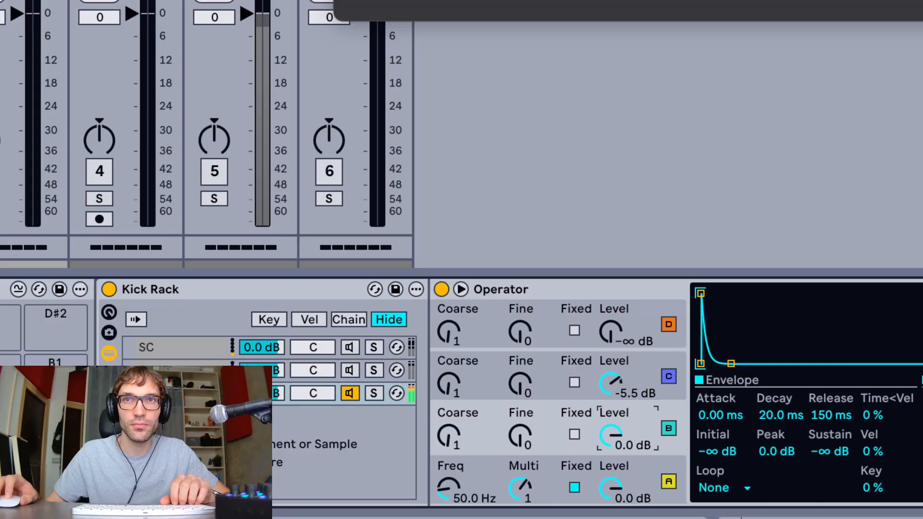
left_click(469, 387)
key("Up")
key("Up")
key("Up")
key("Up")
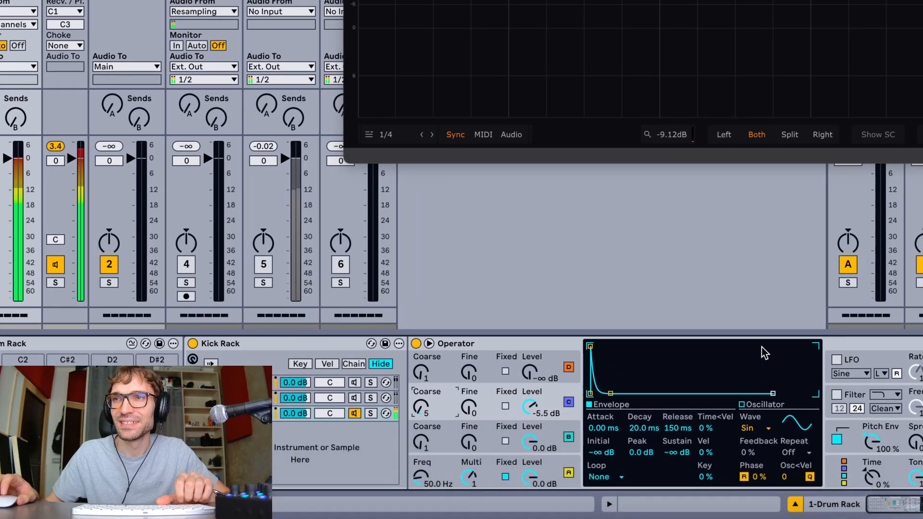
Display the pitch envelope and play the kick to examine its start in the scope
left_click(713, 445)
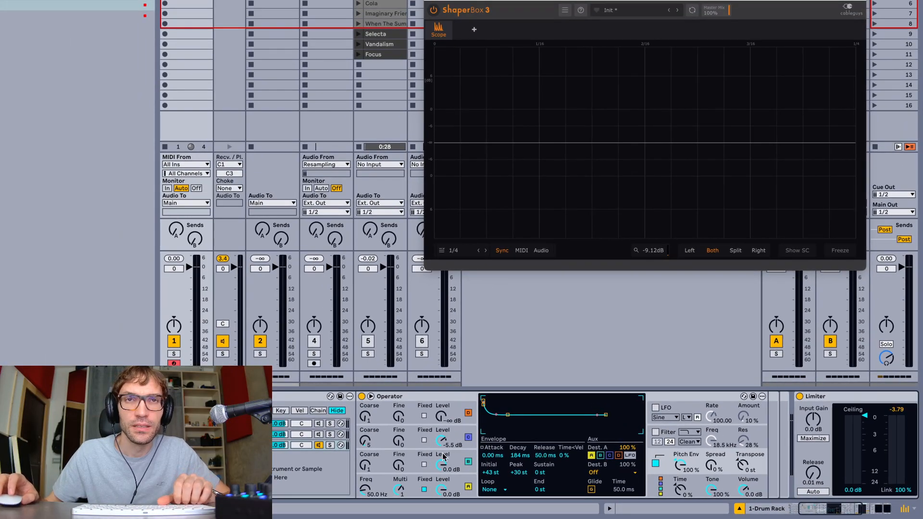
key("space")
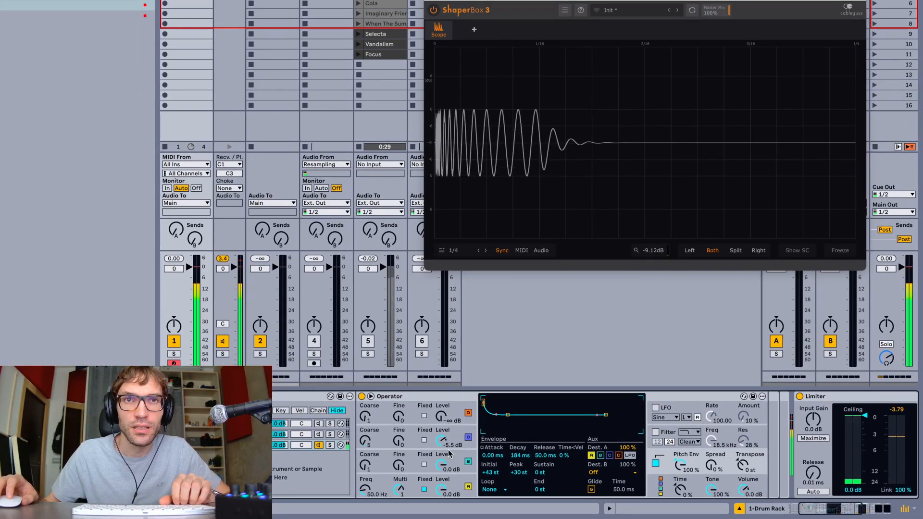
key("space")
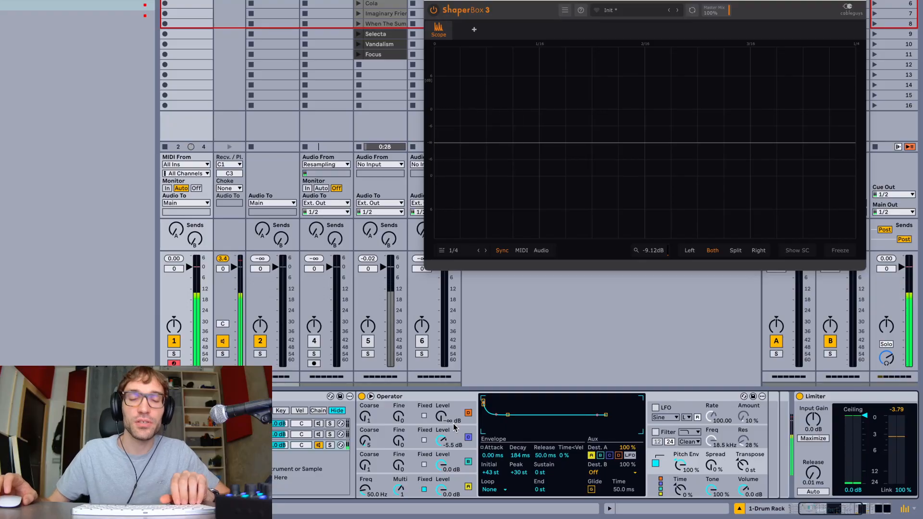
Hide the plug-in windows and record the playing kick into the first slot of the Resampling track
key("alt+super+p")
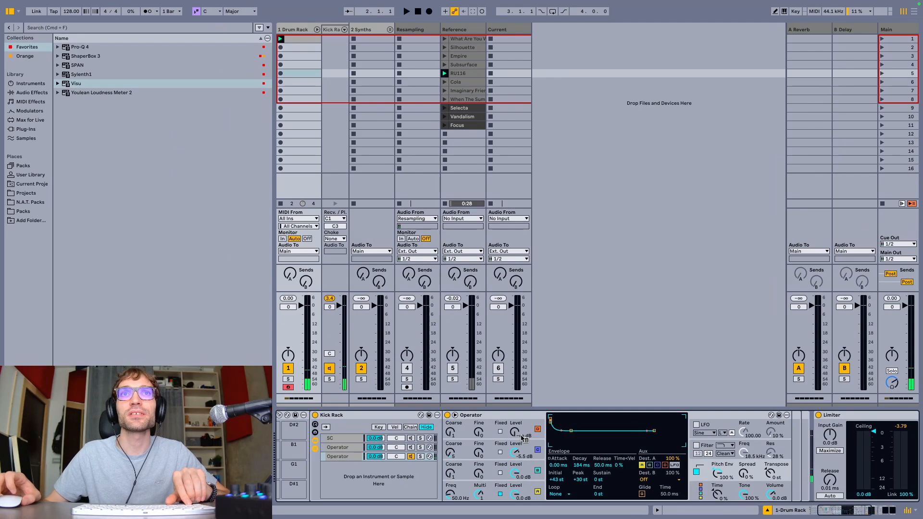
left_click(420, 38)
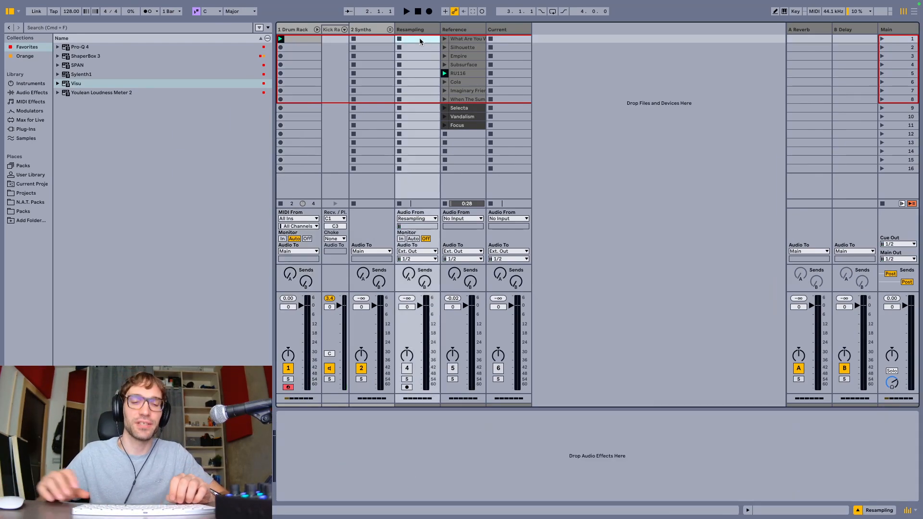
key("c")
key("Return")
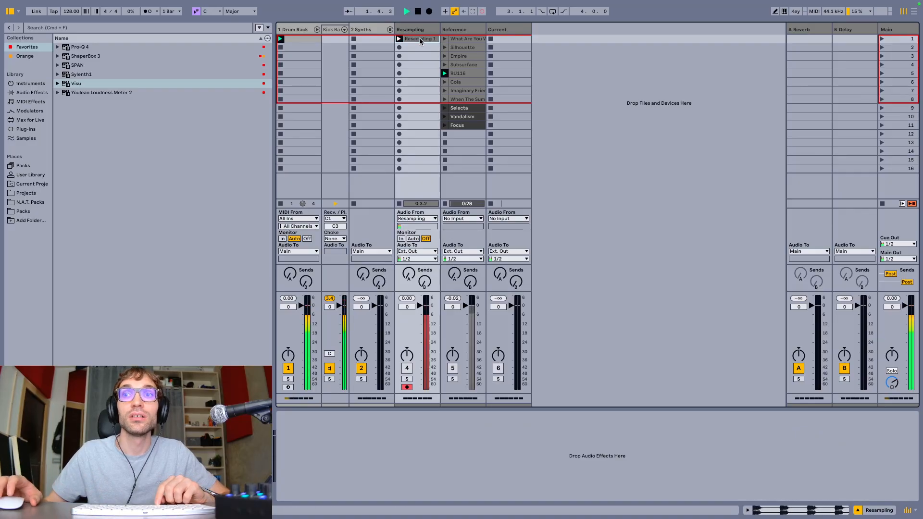
key("space")
Open the Resampling 1 clip and examine the kick's transient waveform at beat 1.2
double_click(420, 40)
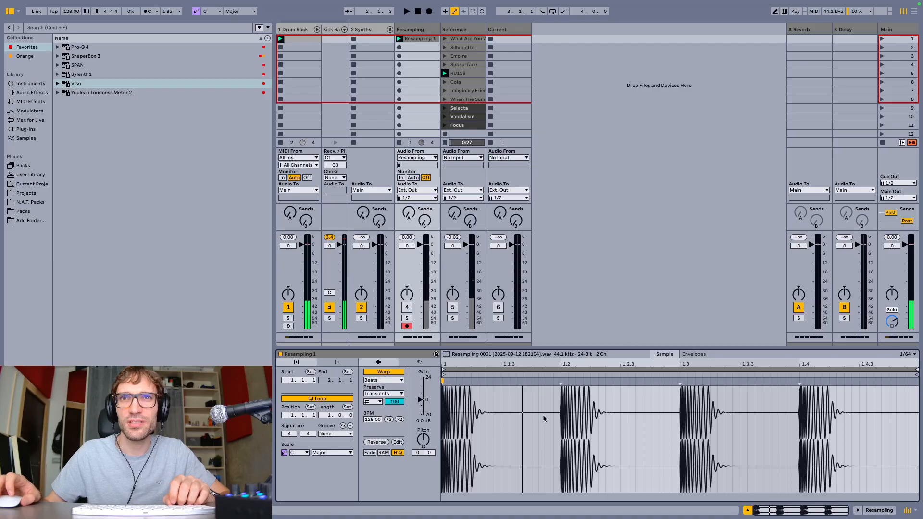
scroll(544, 419, "up", 10)
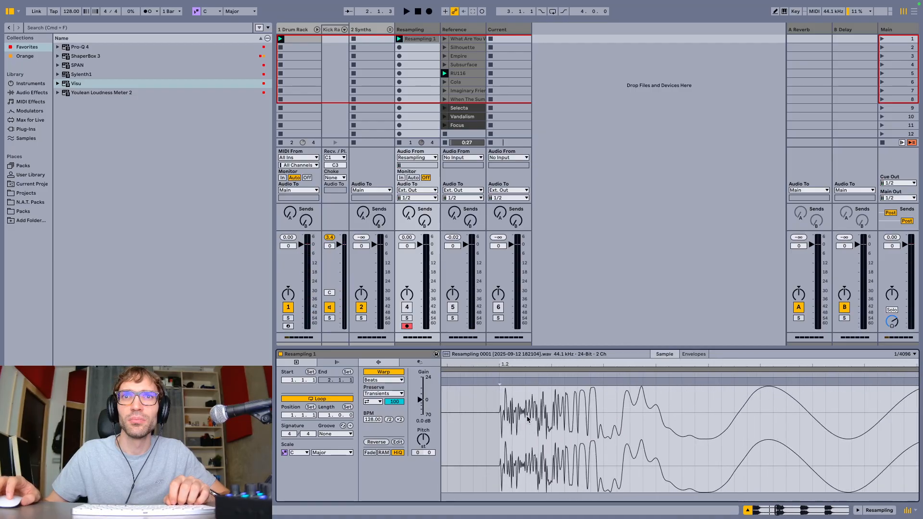
scroll(529, 419, "down", 5)
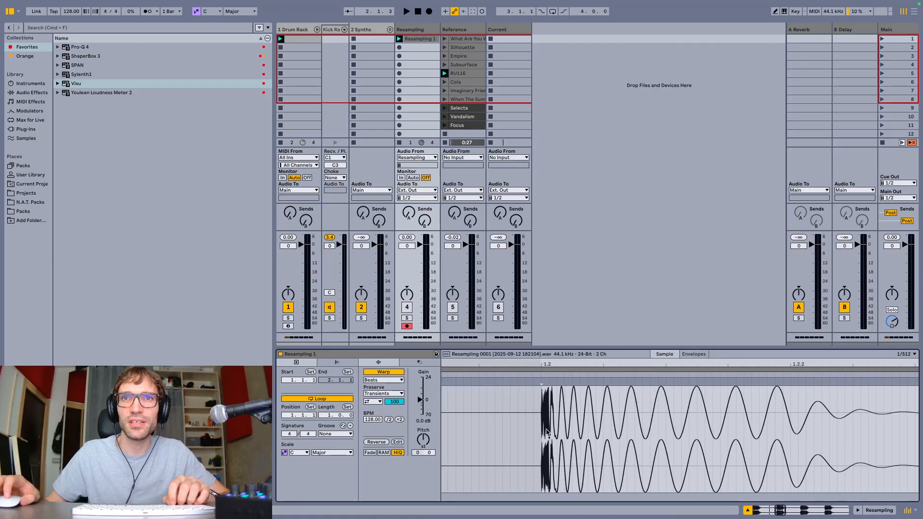
scroll(546, 429, "down", 5)
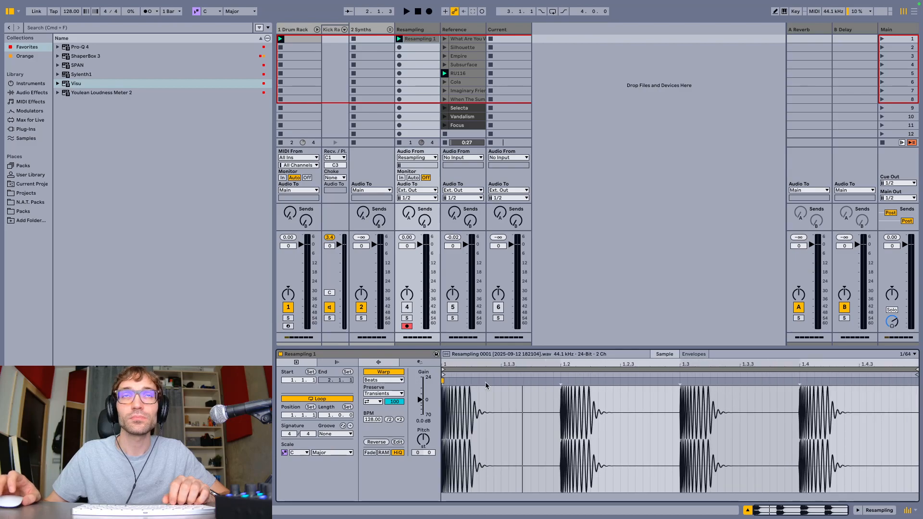
Return to the Drum Rack's Operator, lower oscillator C's level to -21 dB and set its coarse tuning to 5
left_click(298, 25)
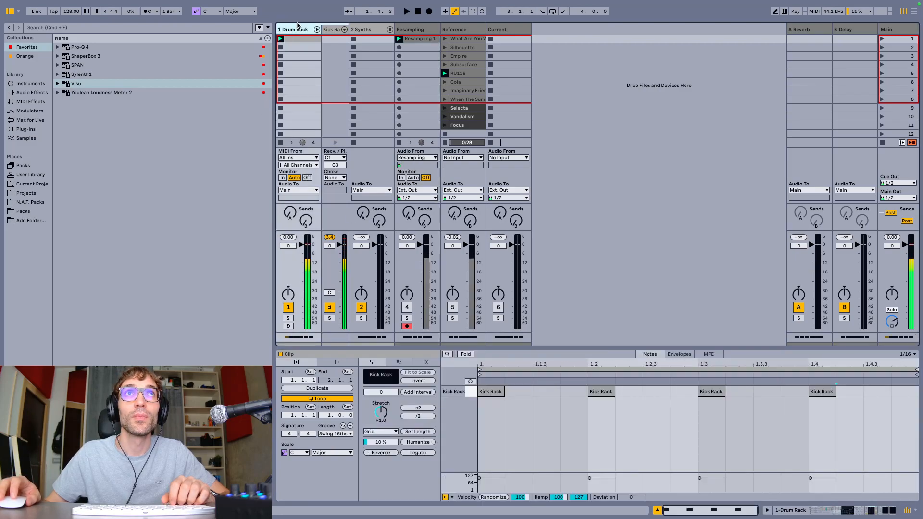
key("shift+Tab")
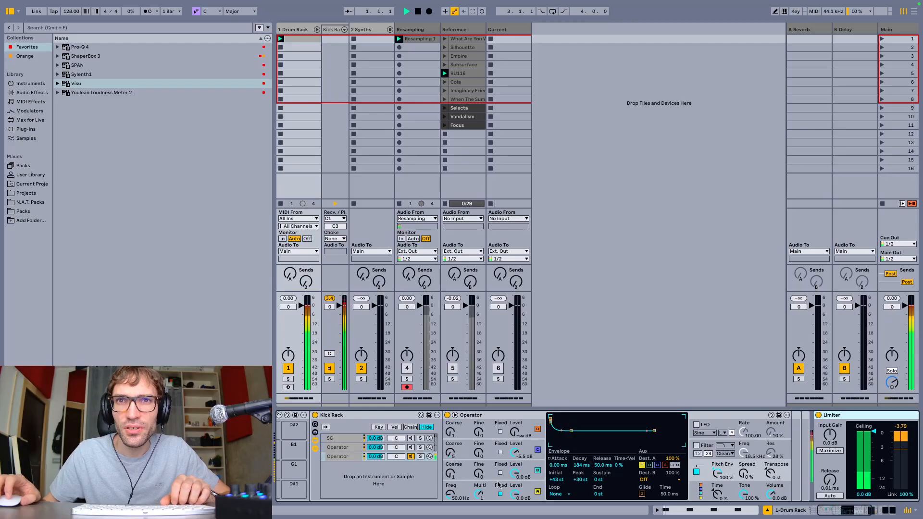
left_click(537, 450)
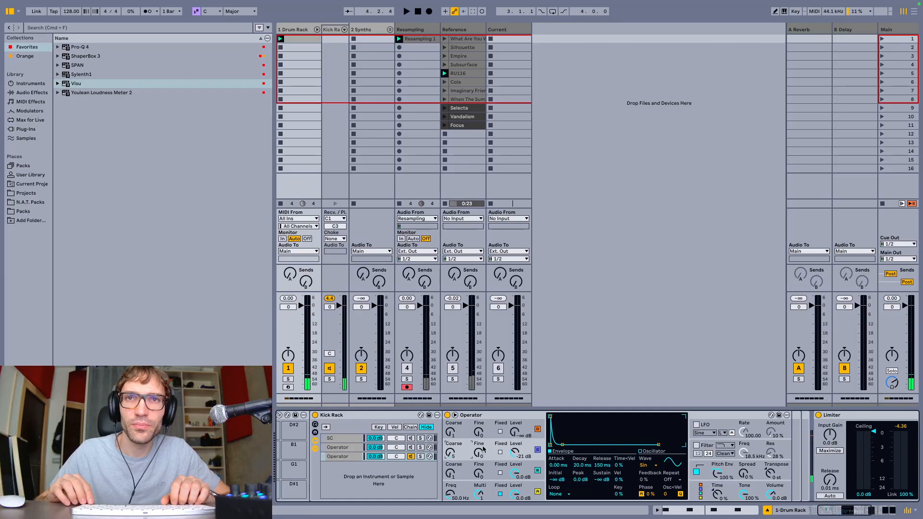
key("space")
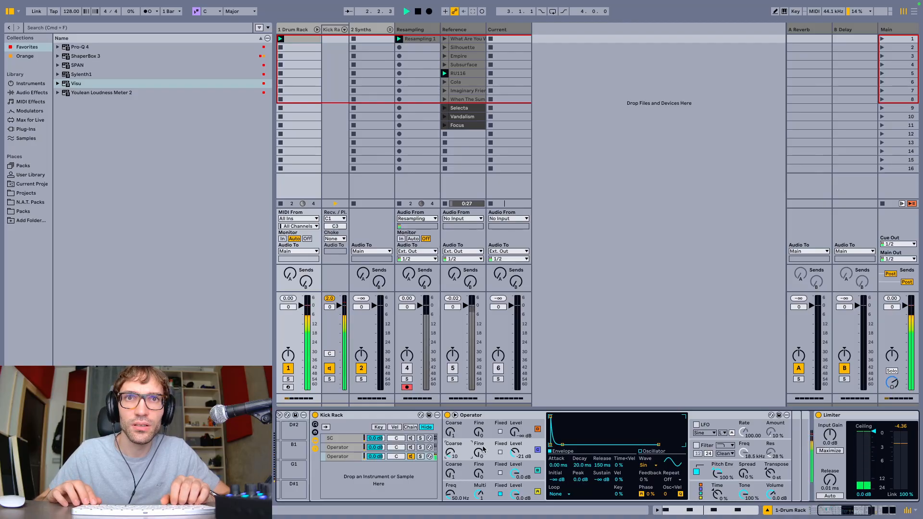
type("5")
key("Return")
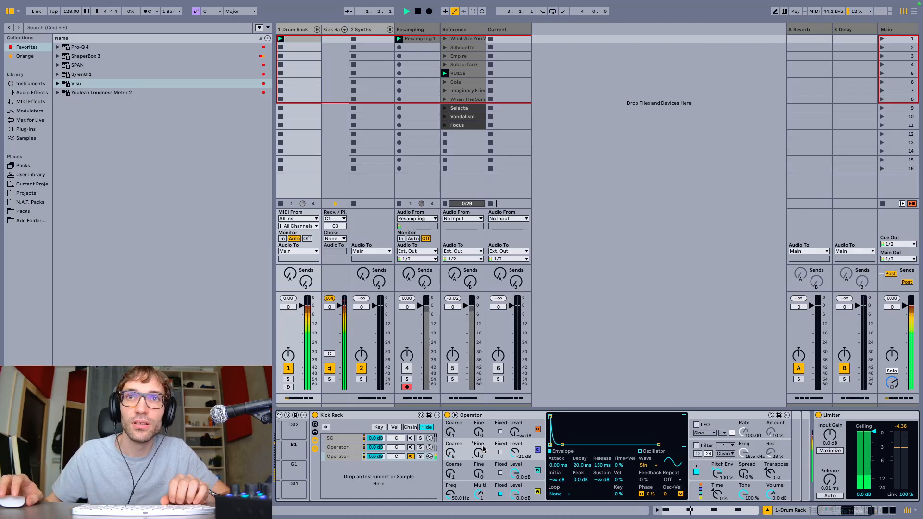
Try oscillator C's phase at 50 %, and settle on 25 %
left_click(650, 494)
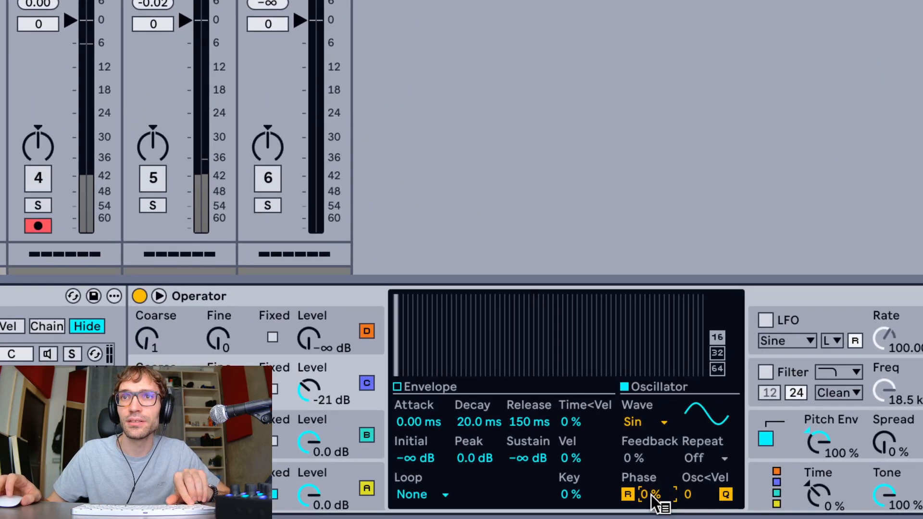
right_click(651, 495)
key("Escape")
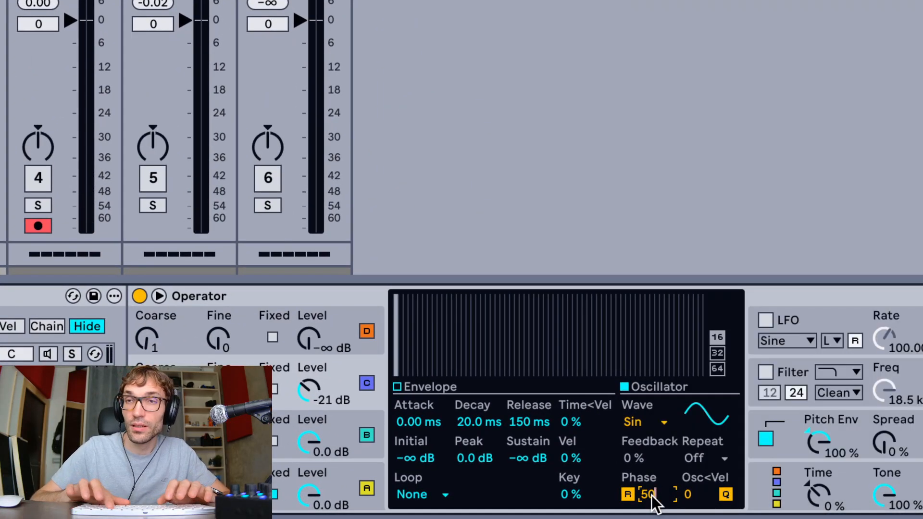
type("50")
key("Return")
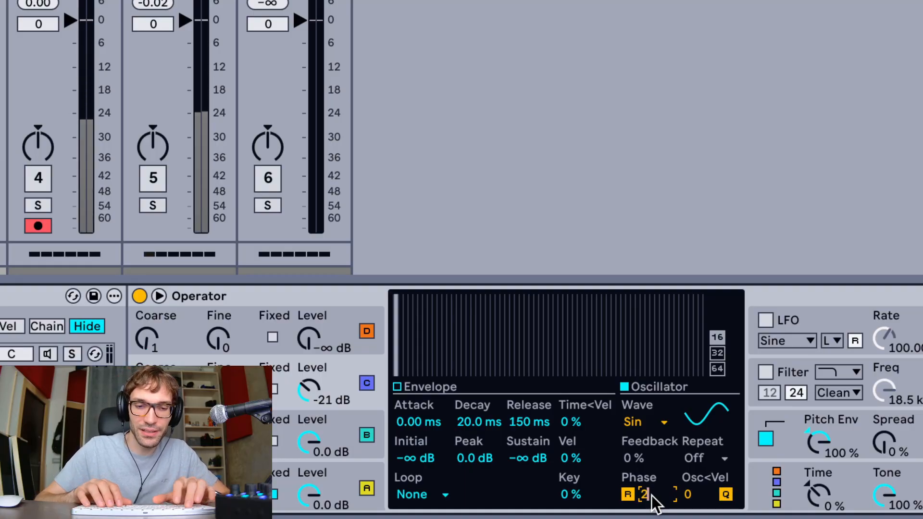
type("25")
key("Return")
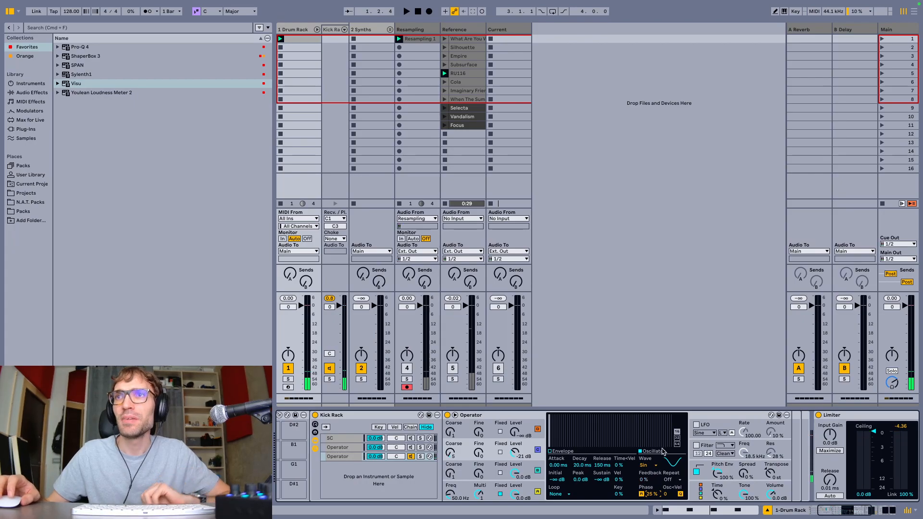
Add EQ Eight after the Operator, with band 8 cutting highs at 14.8 kHz and band 1 cutting lows at 30 Hz
left_click(31, 92)
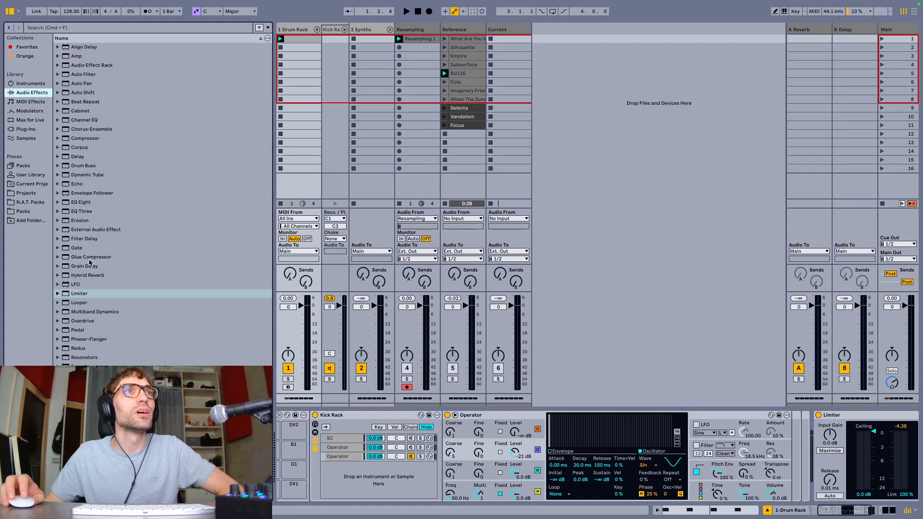
left_click_drag(80, 204, 803, 453)
key("space")
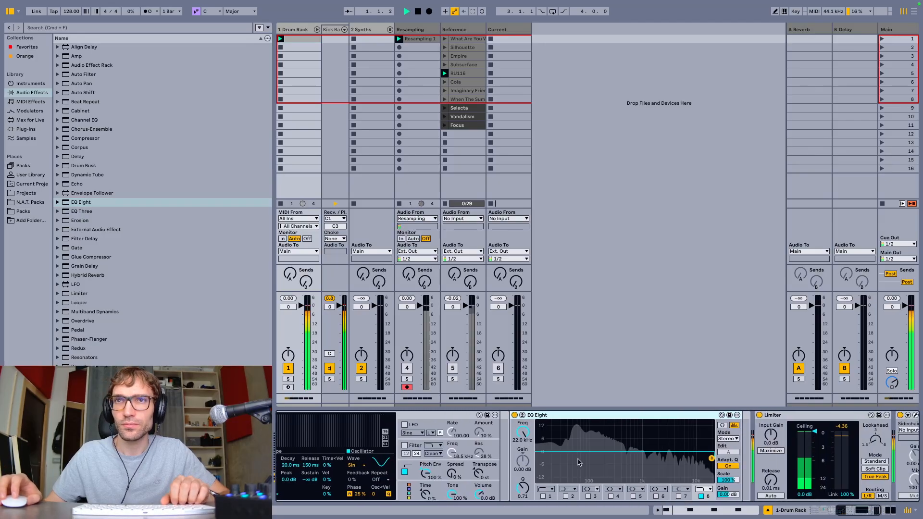
left_click_drag(523, 432, 523, 438)
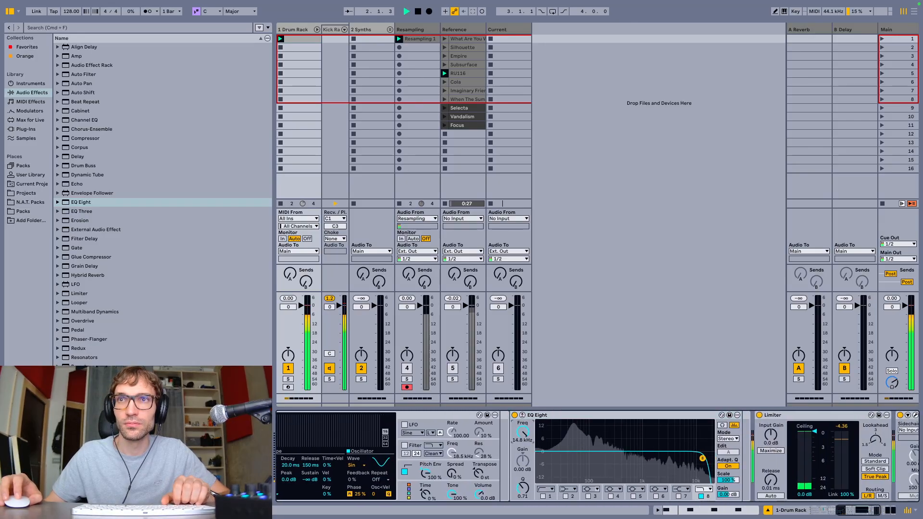
left_click(546, 495)
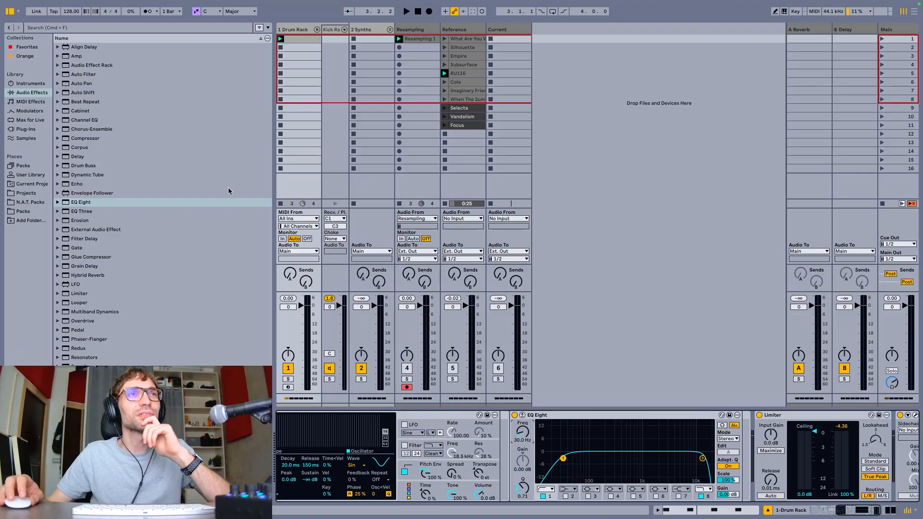
Insert the OTT preset of Multiband Dynamics before EQ Eight and set its amount to 29 %
left_click(58, 312)
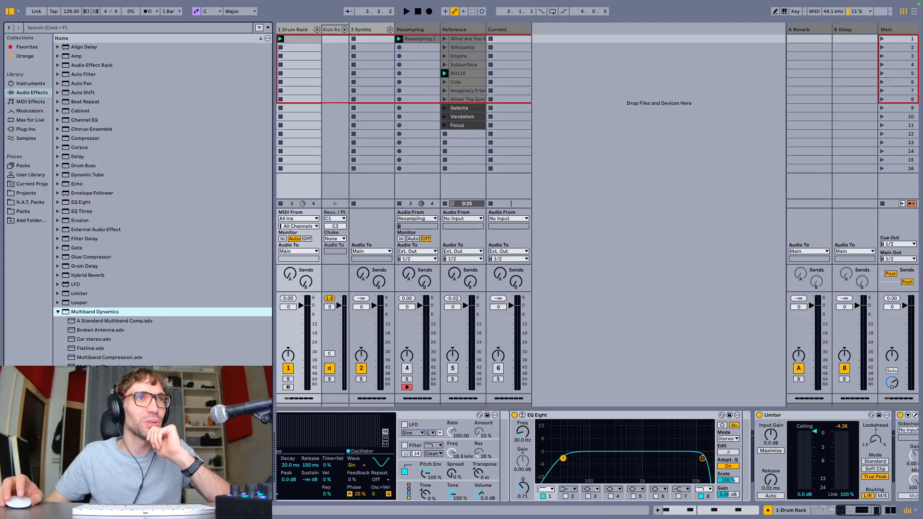
left_click_drag(713, 450, 542, 456)
key("space")
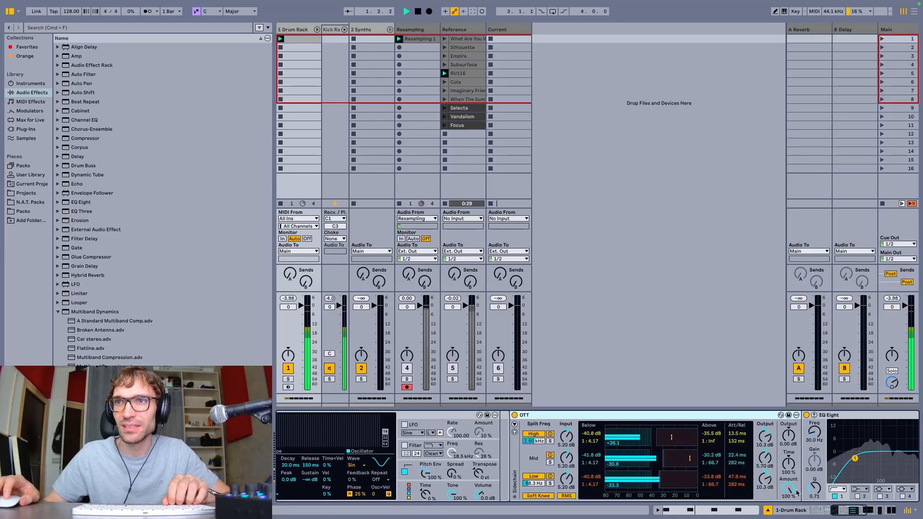
left_click_drag(788, 489, 788, 517)
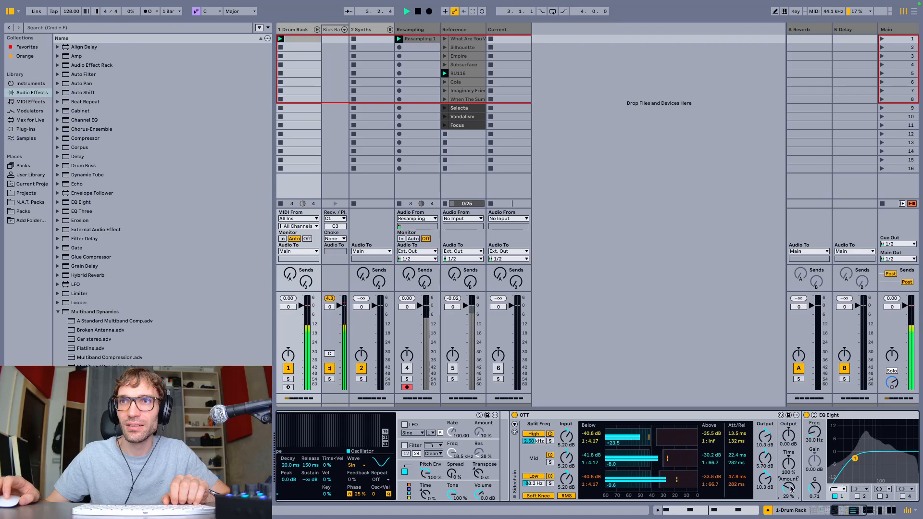
Try a -2.60 dB cut at 359 Hz with EQ Eight's band 3, and switch the band off
scroll(697, 440, "right", 10)
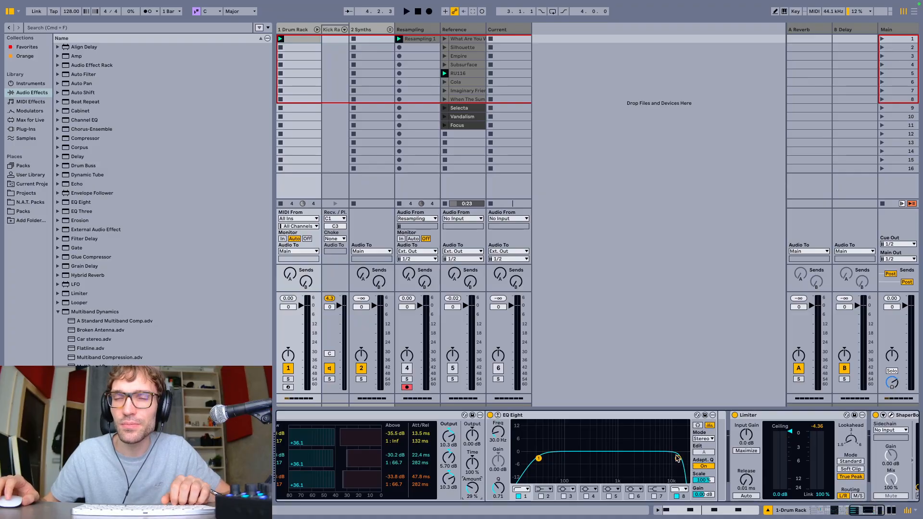
double_click(587, 452)
left_click_drag(587, 451, 594, 457)
left_click(564, 496)
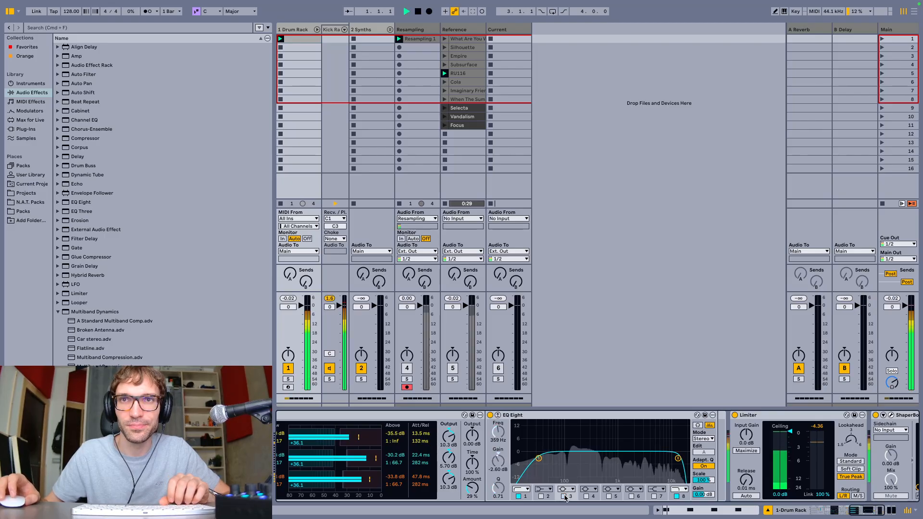
Lower the Operator's volume to -8.7 dB and adjust OTT's amount to 40 % while the kick plays
scroll(538, 481, "left", 5)
scroll(525, 478, "left", 1)
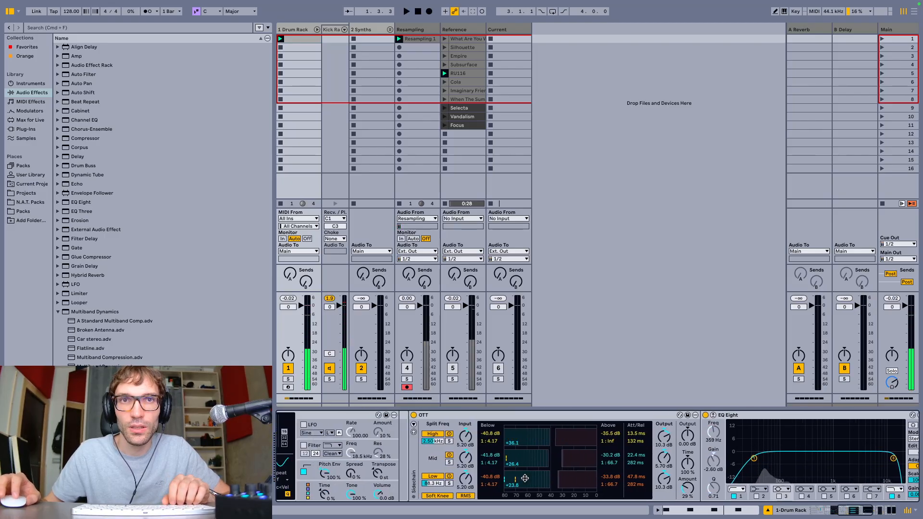
scroll(525, 478, "left", 6)
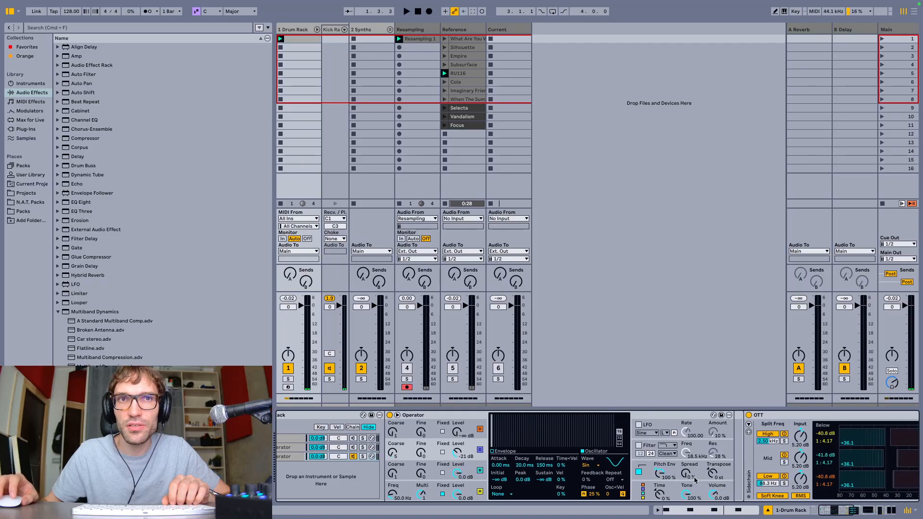
scroll(697, 480, "right", 1)
left_click_drag(711, 497, 711, 507)
key("space")
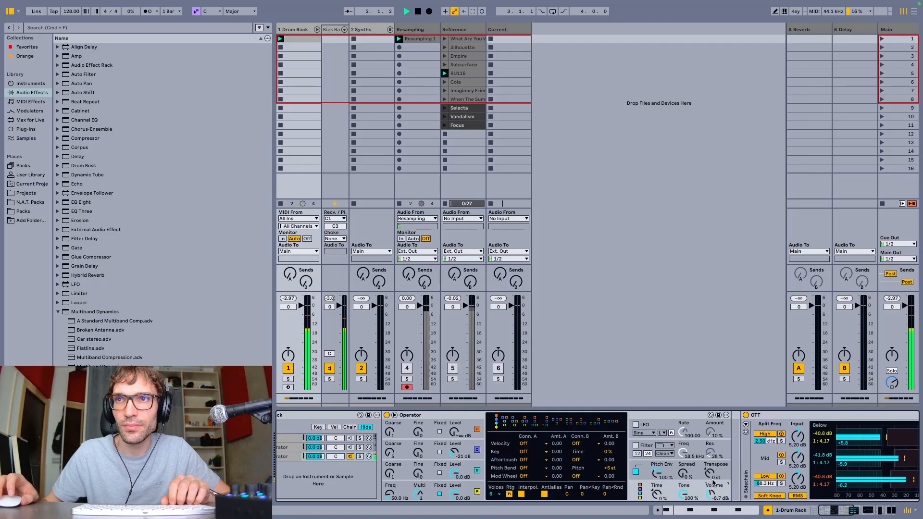
scroll(744, 478, "right", 5)
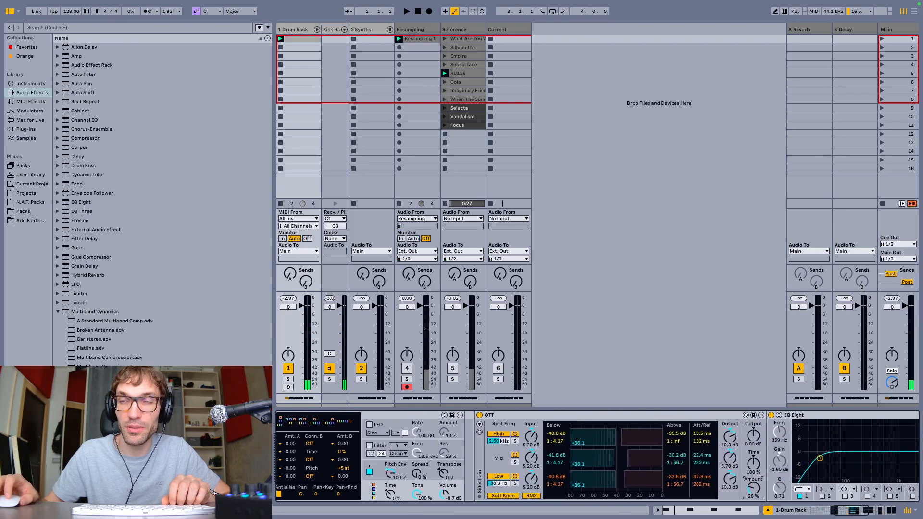
key("space")
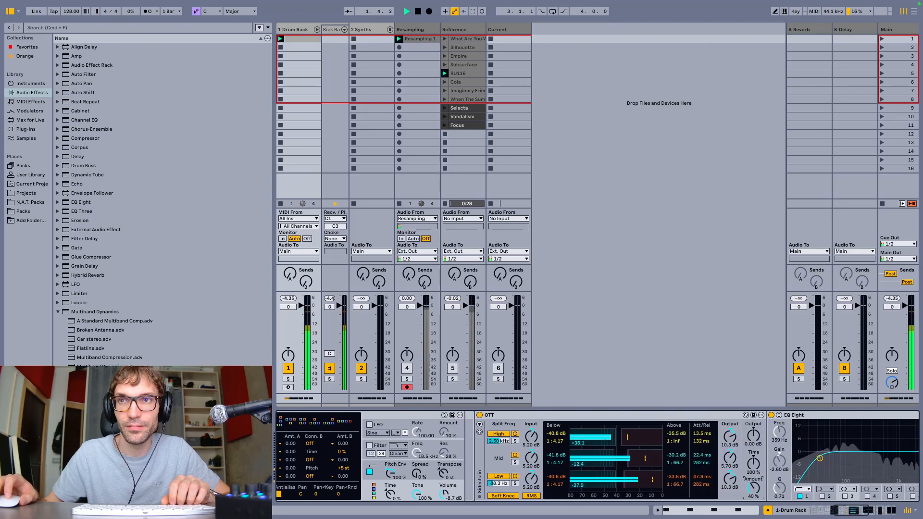
Set OTT's amount to 32 %, stop playback and display the envelope of the lowest oscillator in the third chain's Operator
left_click_drag(754, 489, 753, 493)
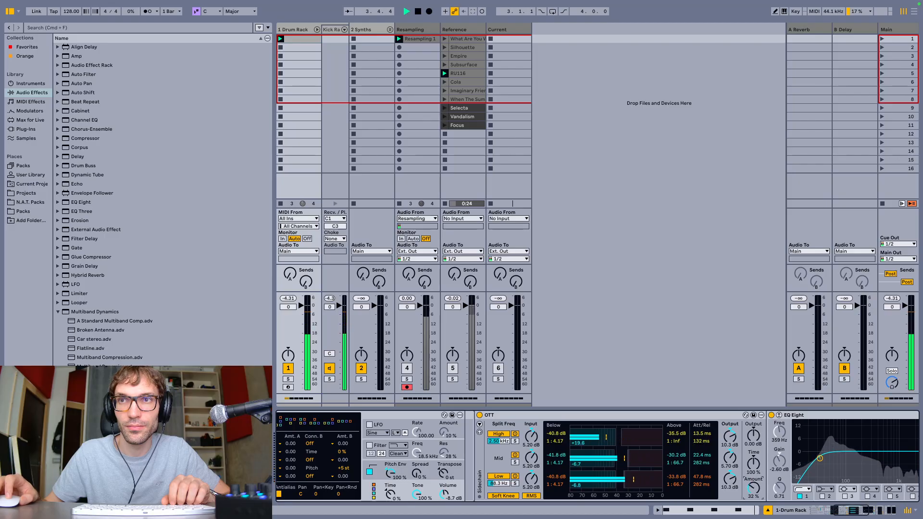
key("space")
scroll(706, 461, "left", 10)
left_click(444, 457)
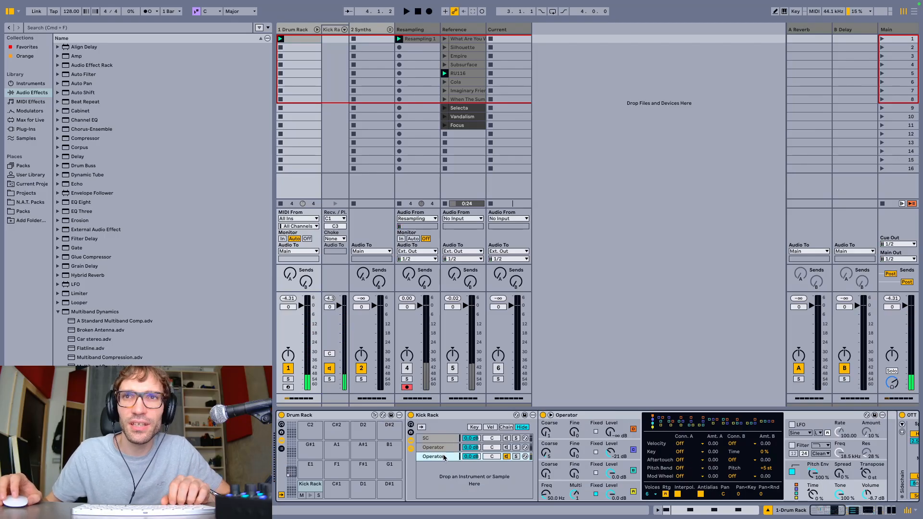
left_click(633, 490)
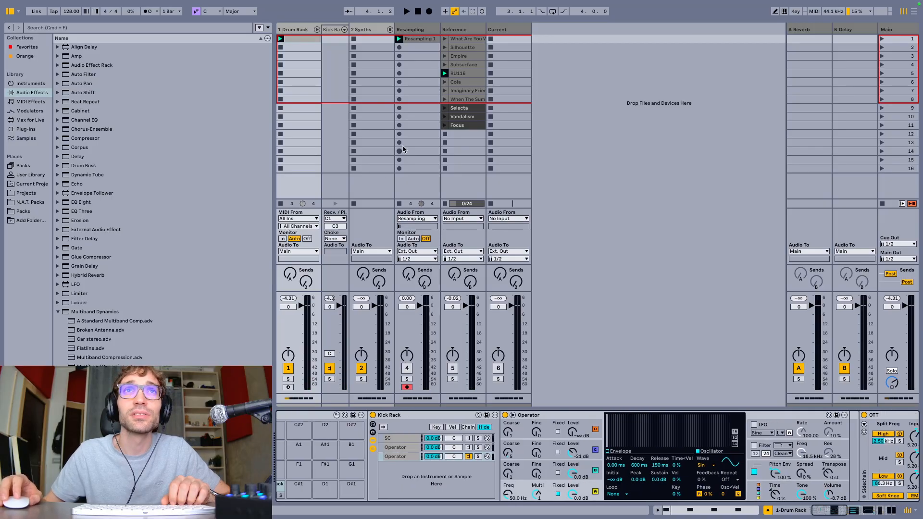
Lengthen the four kick notes in the Drum Rack clip to about two thirds of a beat each, and return to the device chain
double_click(313, 38)
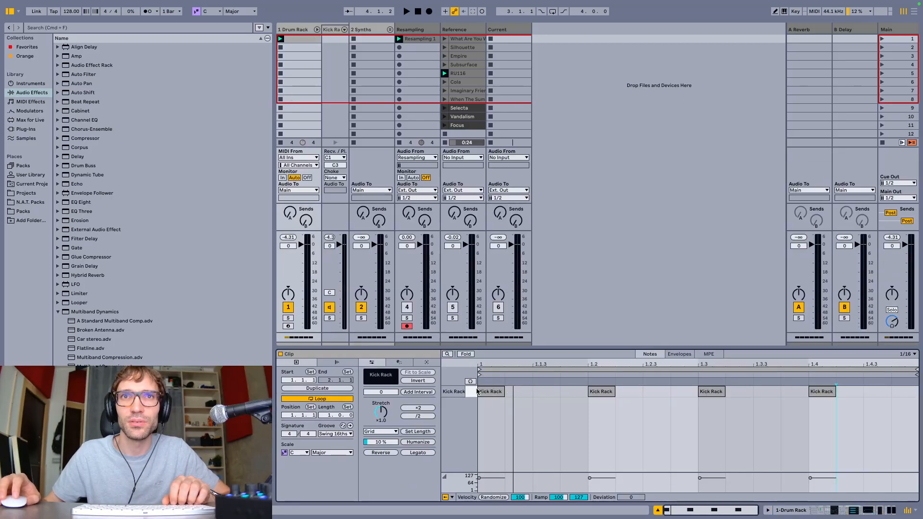
key("space")
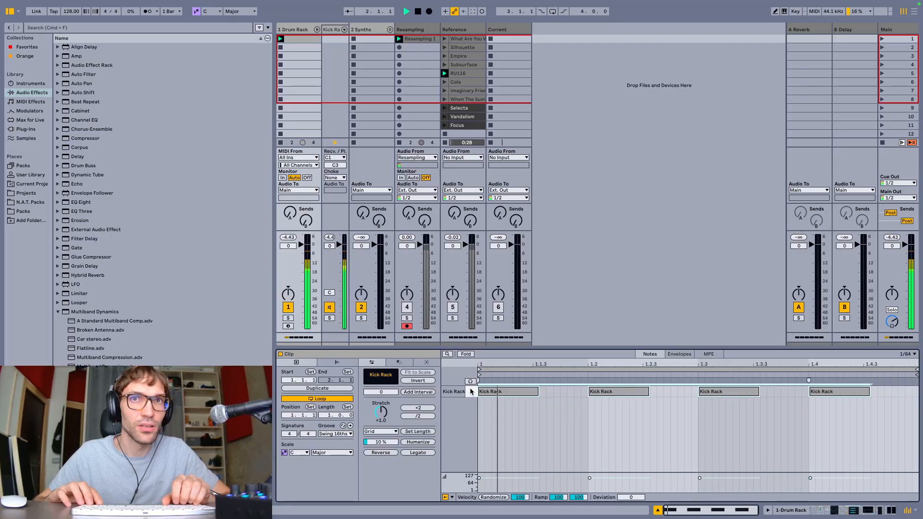
key("shift+Left")
key("shift+Right")
key("shift+Right")
key("shift+Right")
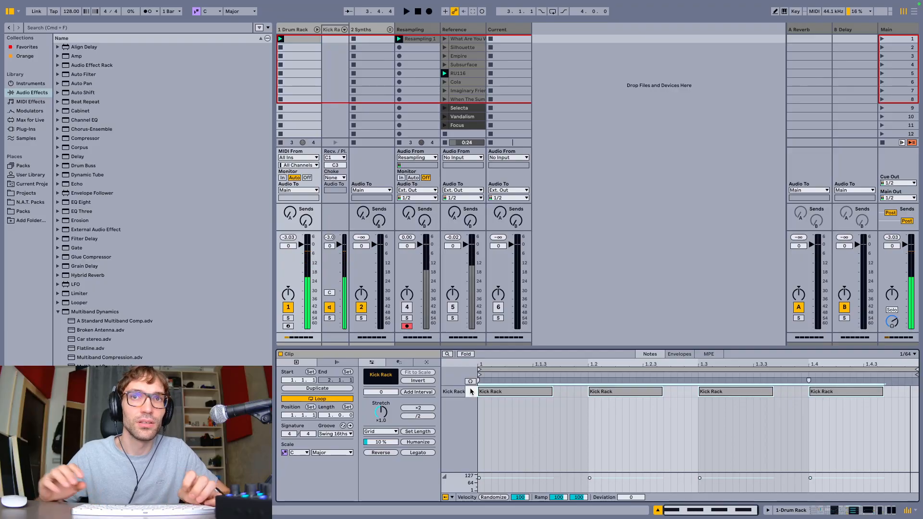
key("shift+Tab")
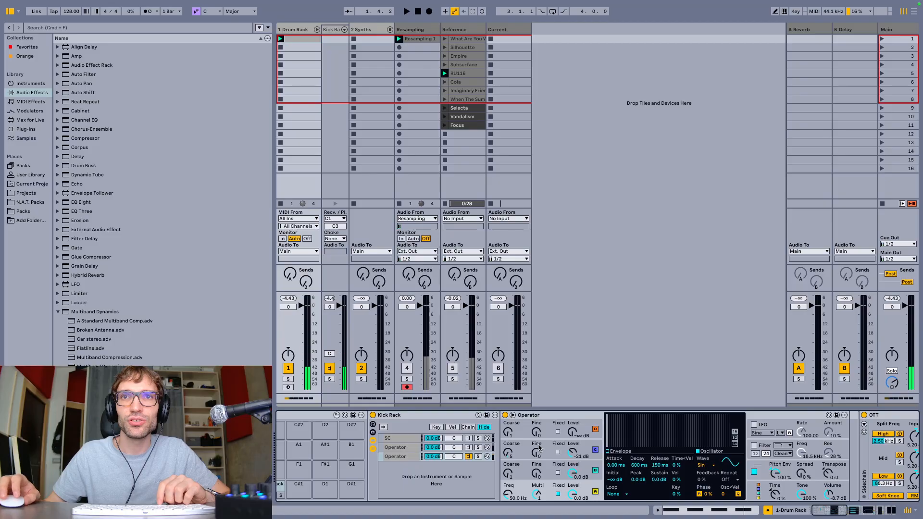
Insert a Utility between the Operator and OTT in the kick's device chain
scroll(538, 448, "right", 1)
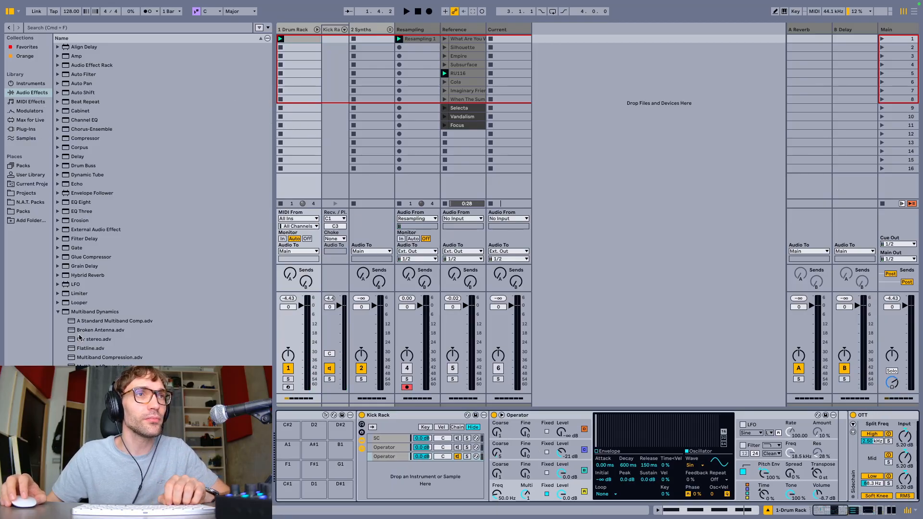
left_click(58, 312)
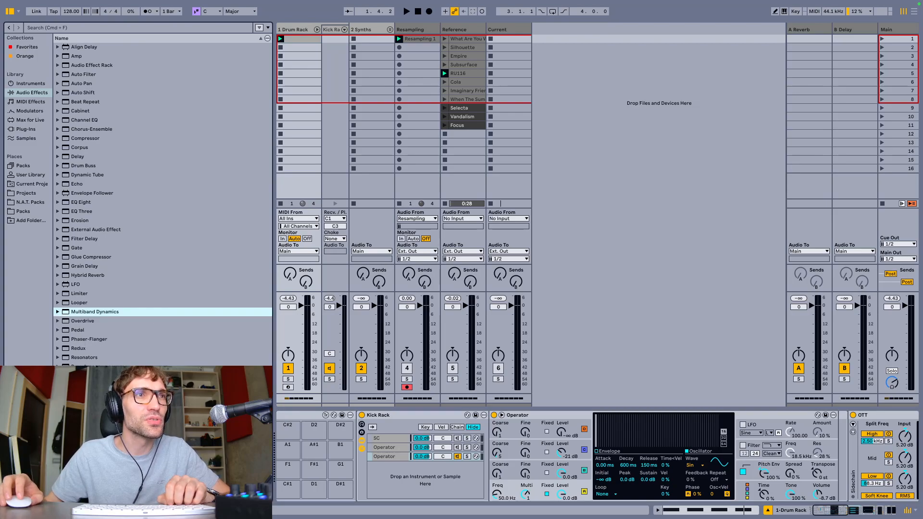
left_click_drag(79, 449, 382, 457)
scroll(716, 464, "right", 1)
scroll(740, 461, "right", 3)
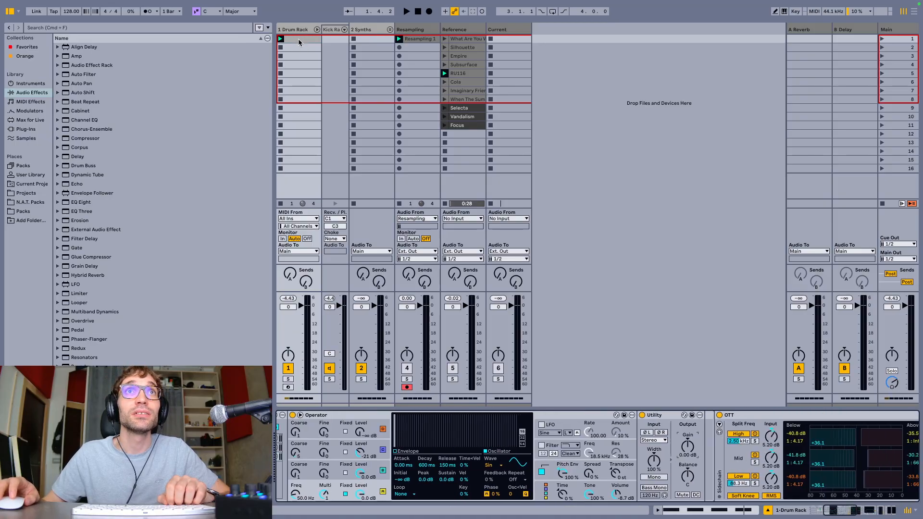
Show the Utility's gain envelope in the kick clip, loop the clip's first beat and play it
left_click(656, 511)
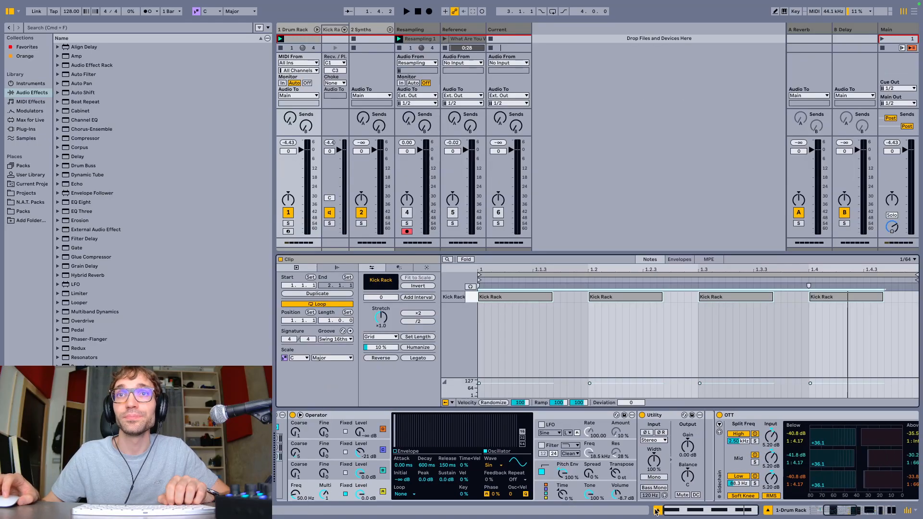
left_click(678, 260)
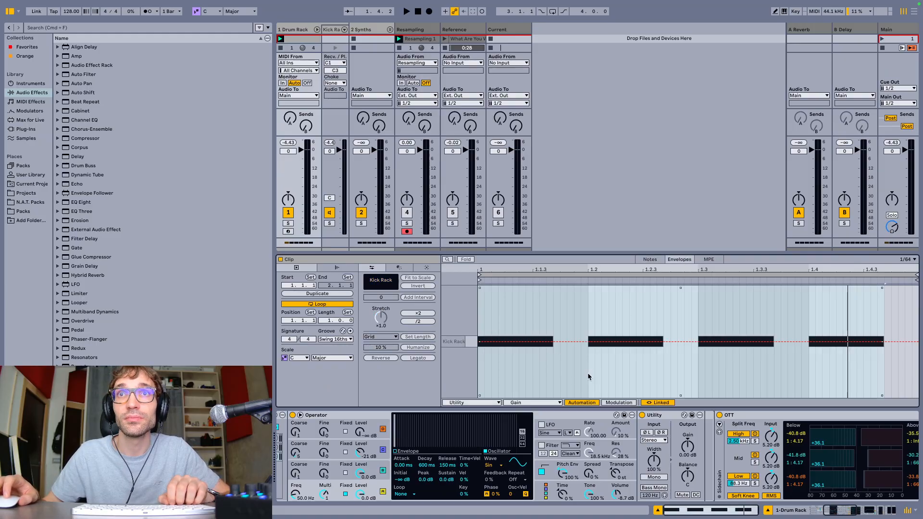
left_click_drag(588, 373, 425, 370)
key("super+l")
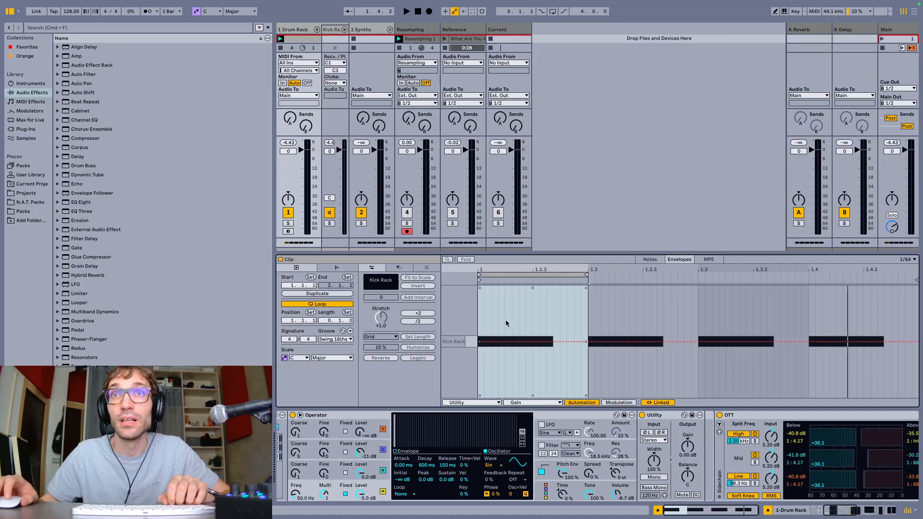
key("space")
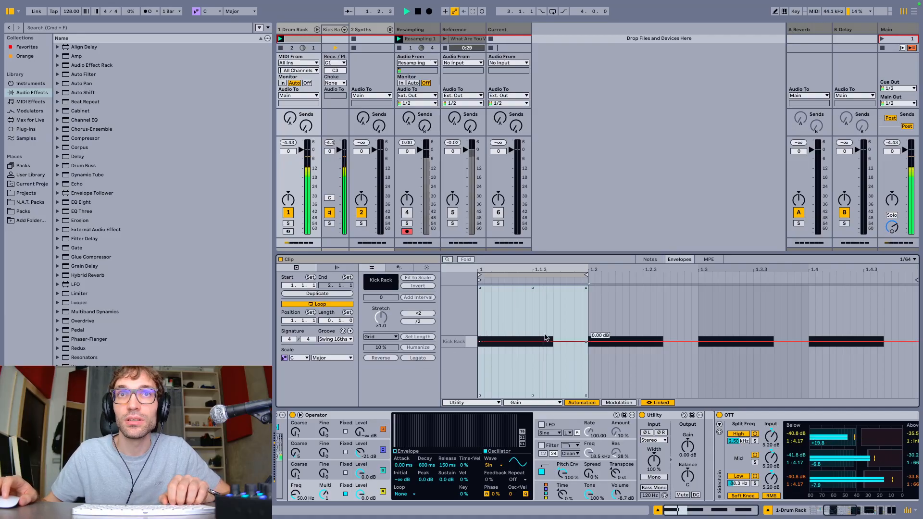
key("space")
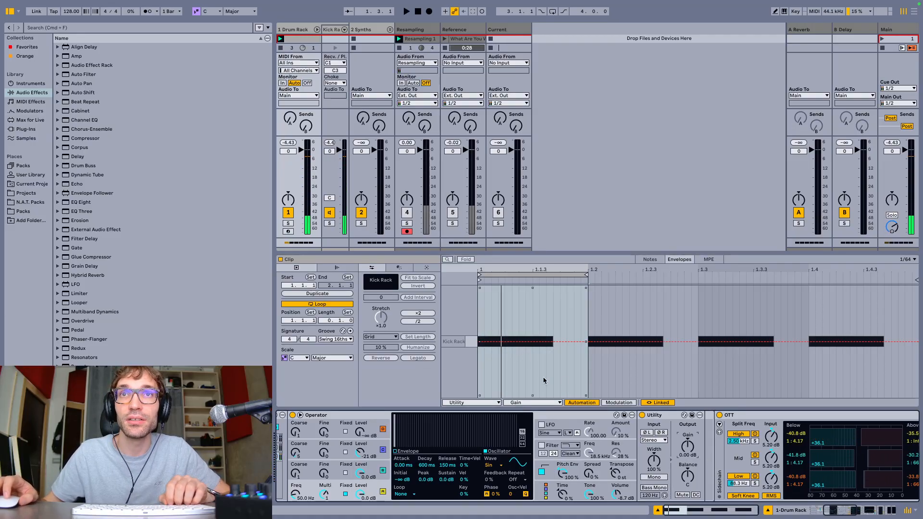
Draw a gain drop to -∞ dB in the Utility envelope from just past the first beat's middle to shortly before 1.2
key("b")
mouse_move(546, 375)
left_mouse_down()
mouse_move(549, 412)
mouse_move(574, 416)
left_mouse_up()
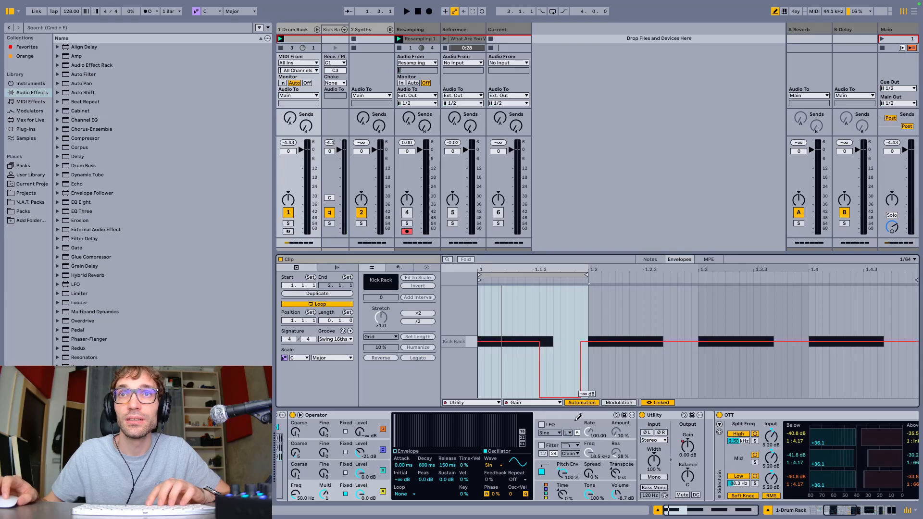
key("b")
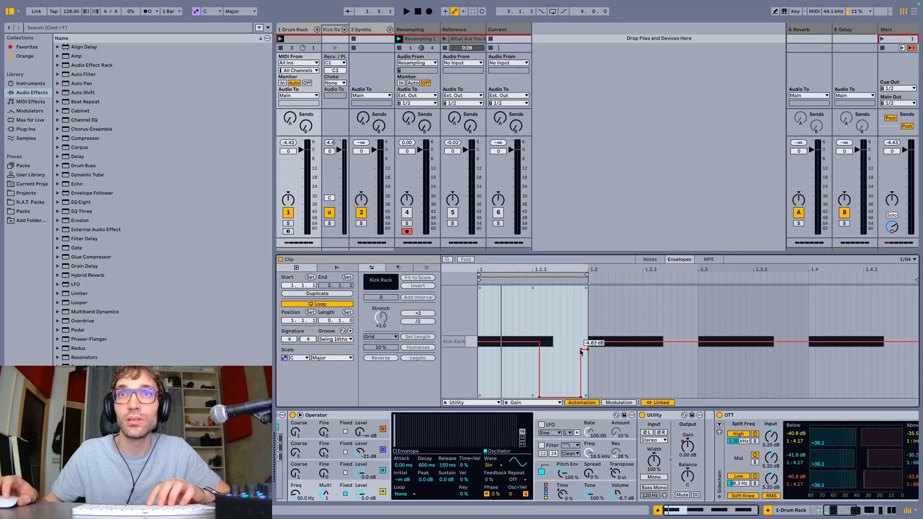
Slope both sides of the gain drop into a fade-out starting slightly earlier and a rise ending at 1.2, and audition the kick
left_click_drag(580, 350, 582, 351)
left_click(588, 351)
left_click(574, 355)
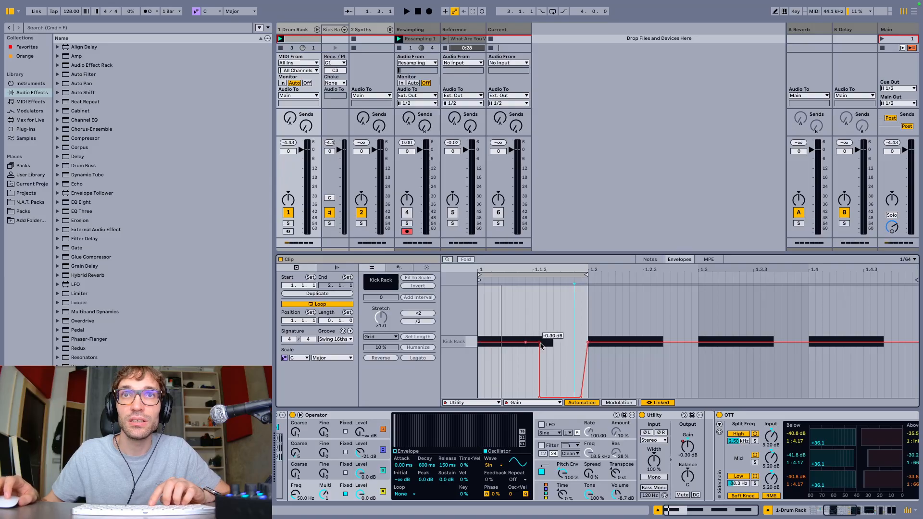
key("space")
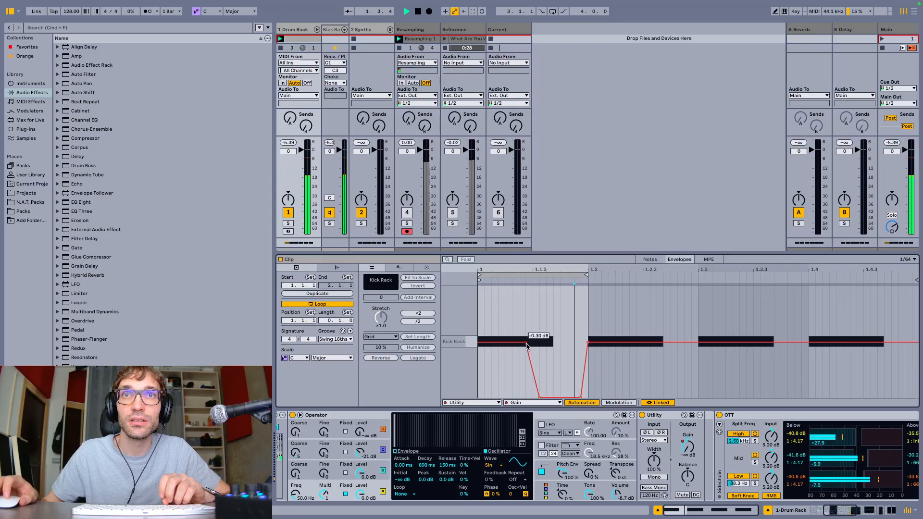
key("space")
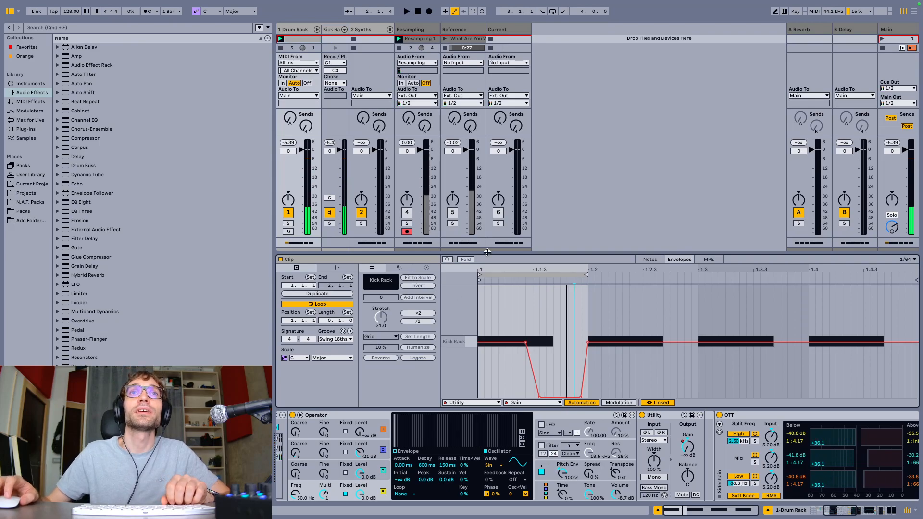
Try recording the kick loop into the Resampling track's second slot with 1 Bar quantization
key("super+alt+l")
left_click(411, 47)
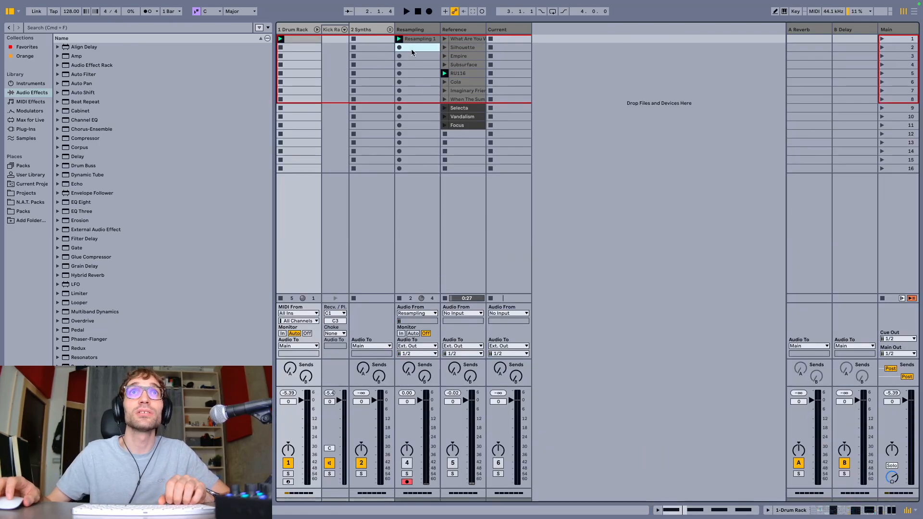
key("Return")
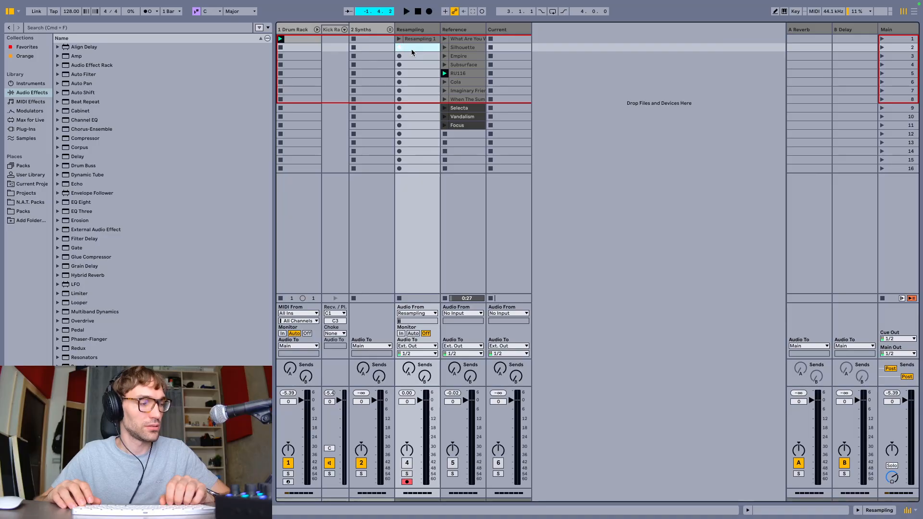
key("Return")
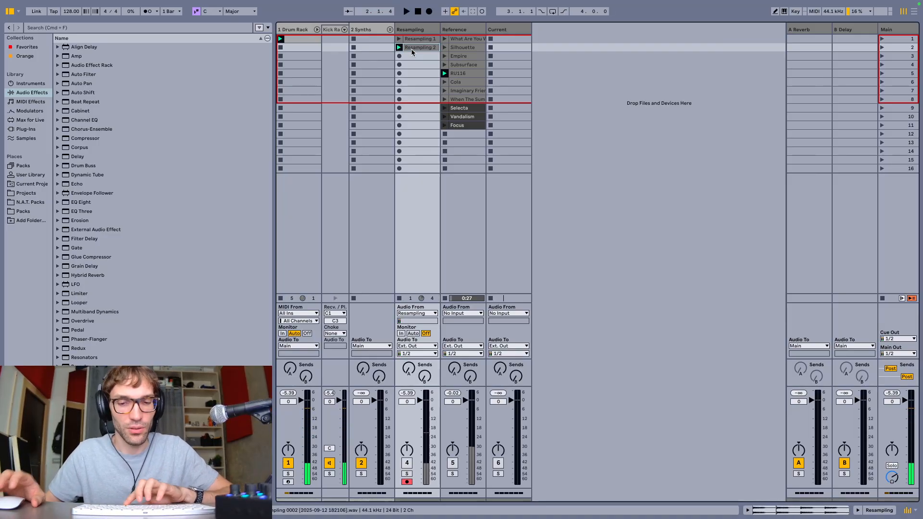
Set the global quantization to 1/4 and replace the second-slot recording with a new one-beat resampling of the kick
key("super+space")
key("Escape")
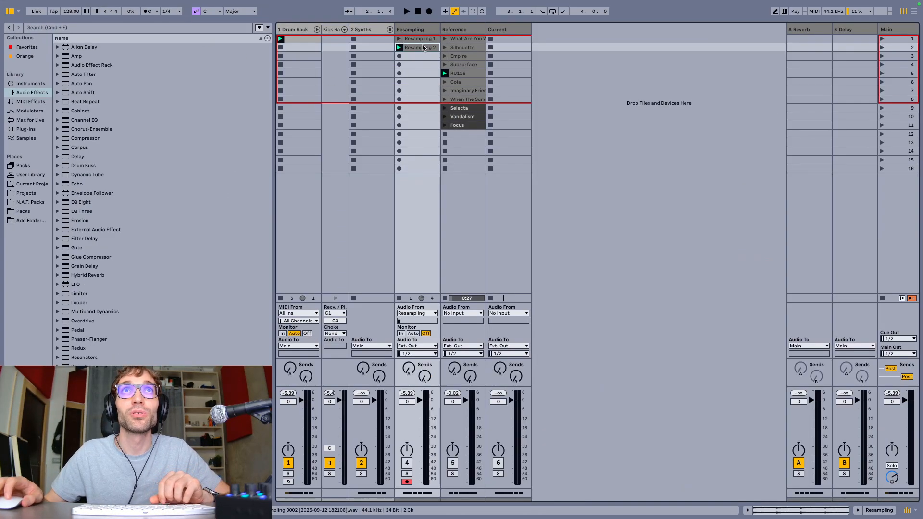
key("Delete")
key("space")
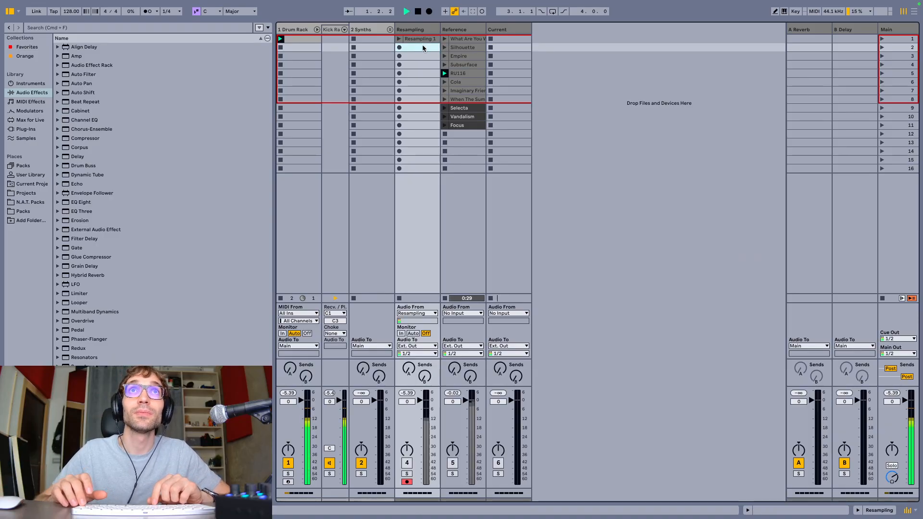
key("Return")
key("Return")
key("space")
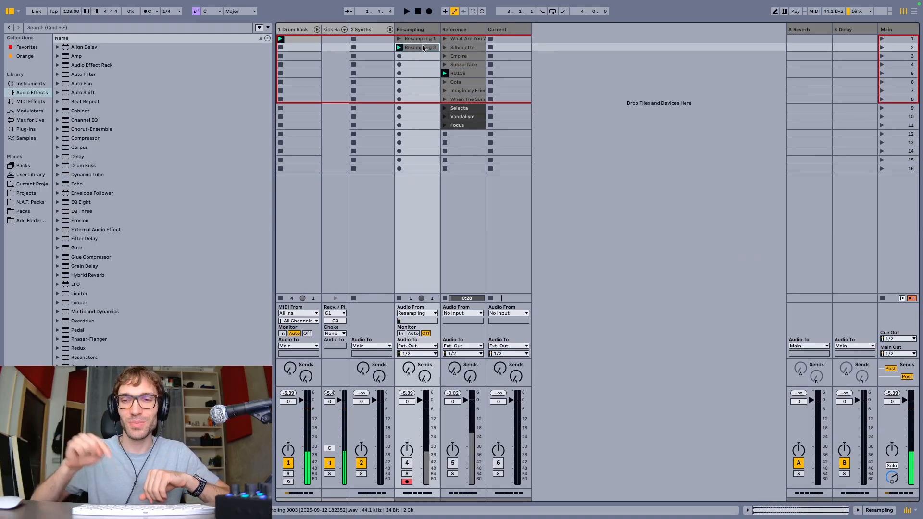
Open the new resampled clip and examine the kick's waveform, transient and fade-out
double_click(423, 49)
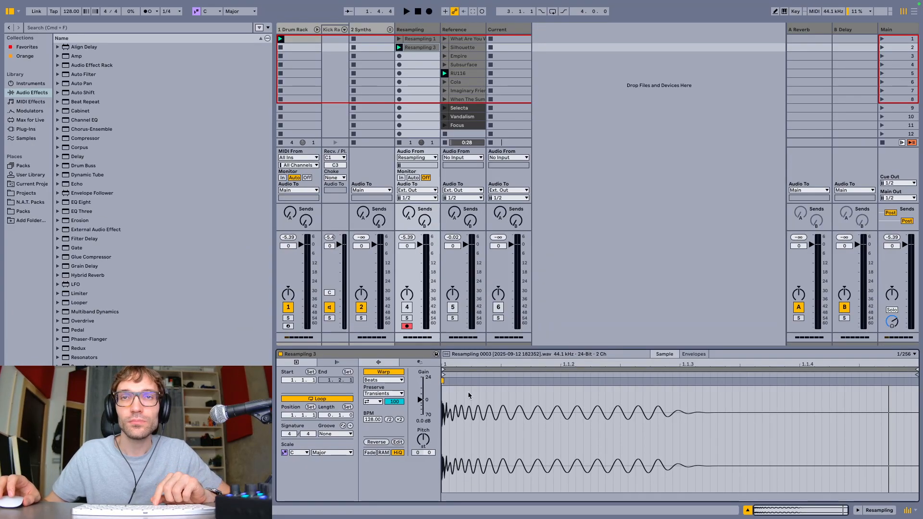
scroll(442, 396, "up", 10)
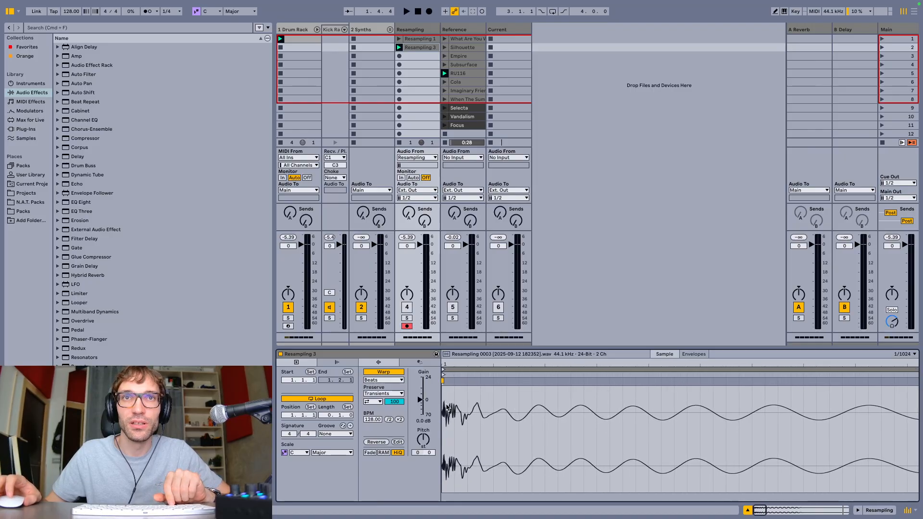
scroll(447, 406, "down", 5)
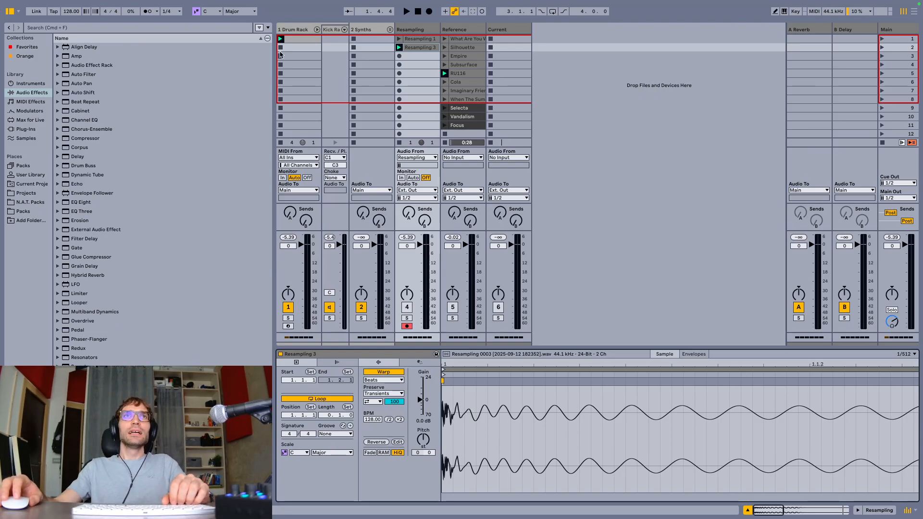
Fold the Operator in the Drum Rack track's device chain and enable EQ Eight's band 3 while the kick plays
left_click(298, 31)
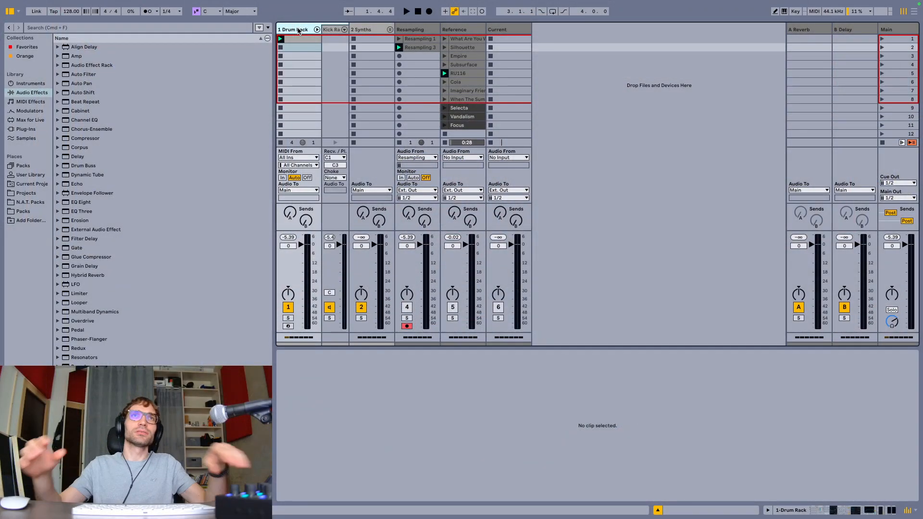
double_click(298, 31)
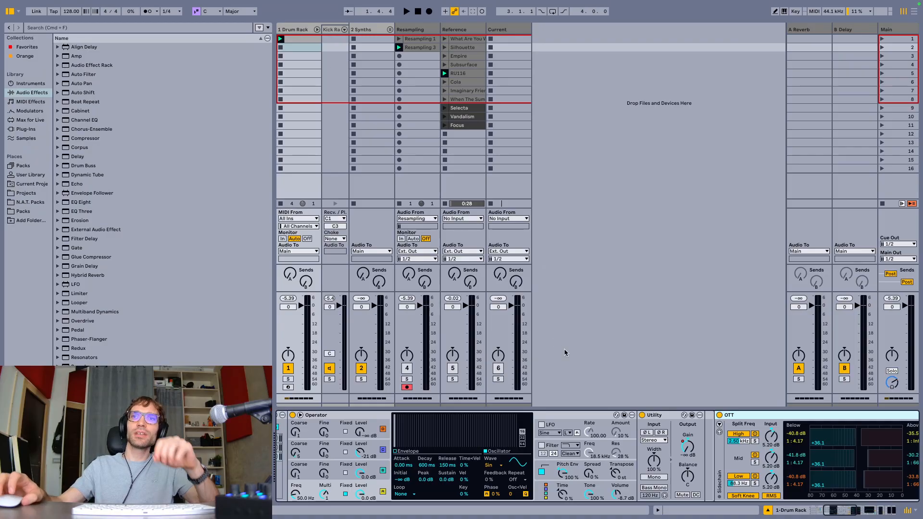
scroll(578, 461, "left", 5)
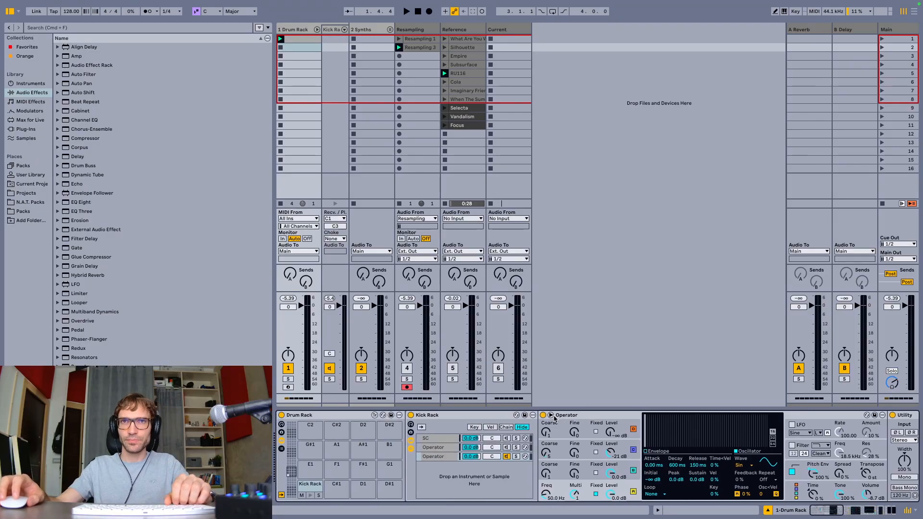
left_click(552, 416)
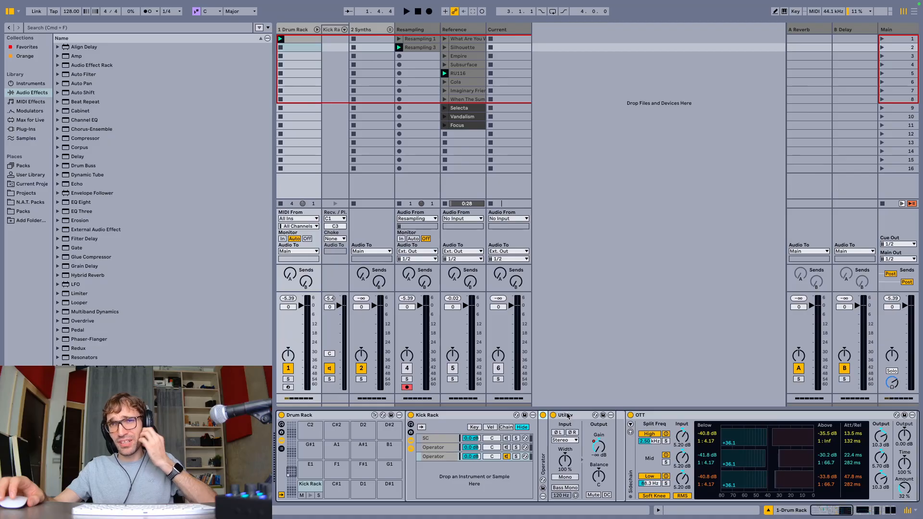
scroll(529, 445, "right", 10)
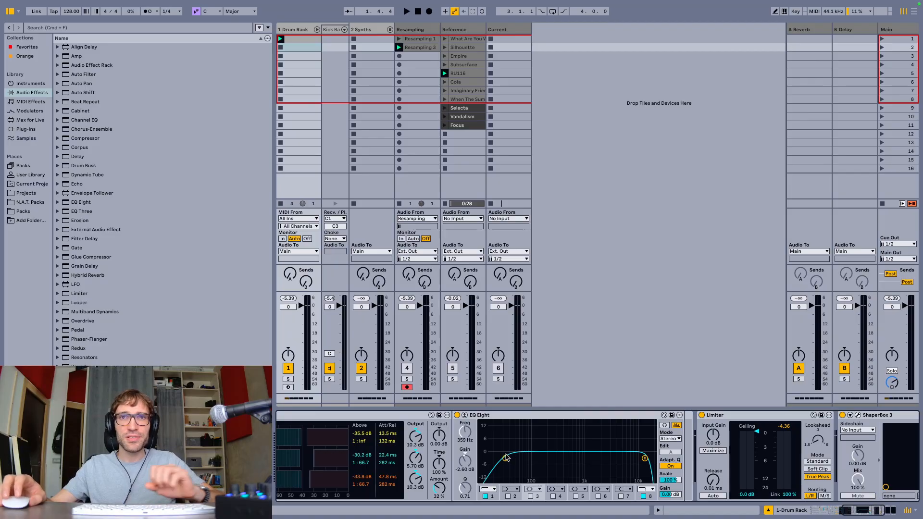
left_click(531, 496)
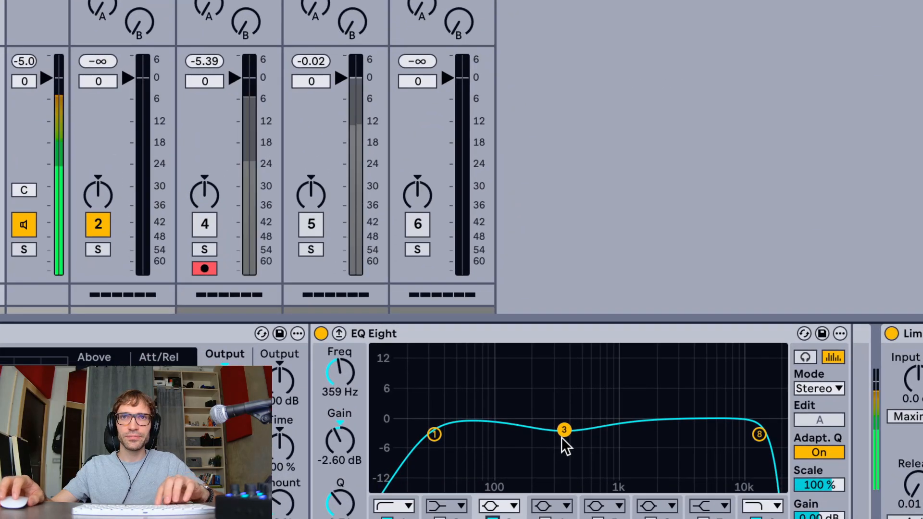
Shape EQ Eight's band 3 into a cut of about -11.3 dB at 352 Hz while auditioning the kick
mouse_move(561, 456)
left_mouse_down()
mouse_move(565, 467)
mouse_move(574, 460)
mouse_move(567, 467)
left_mouse_up()
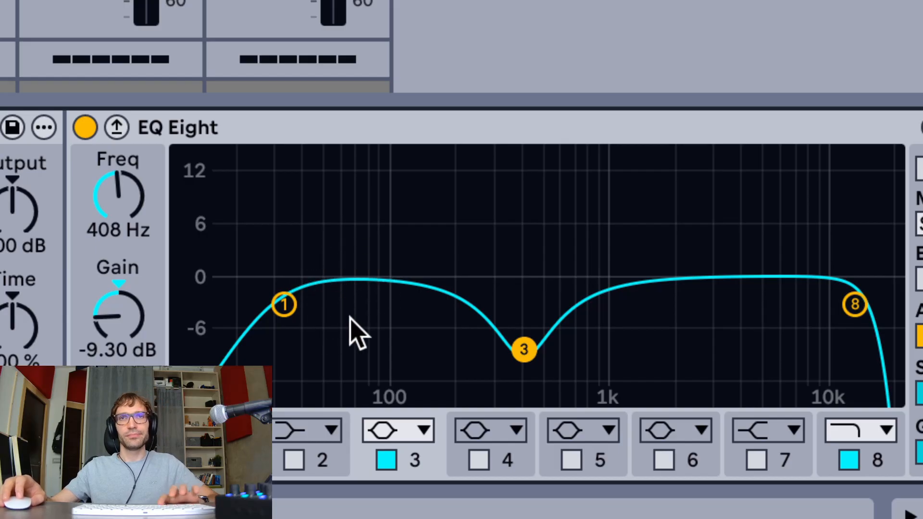
key("space")
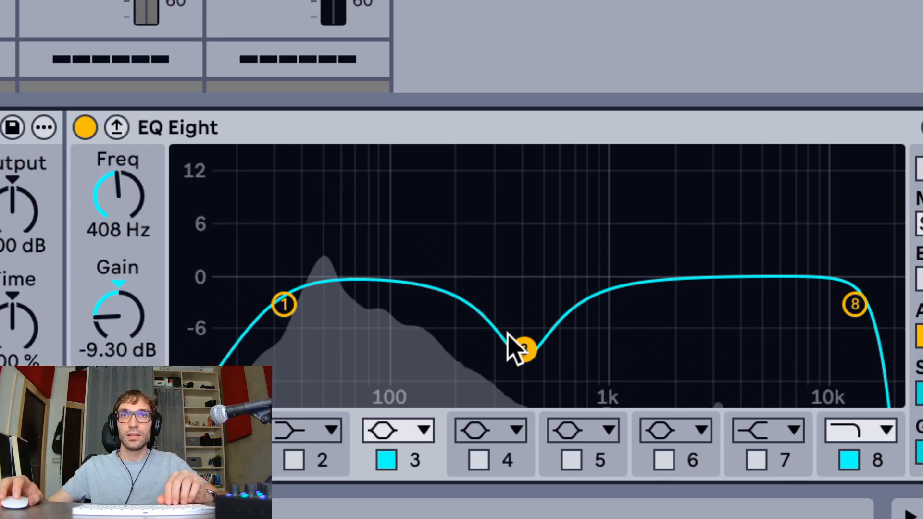
left_click_drag(527, 355, 516, 371)
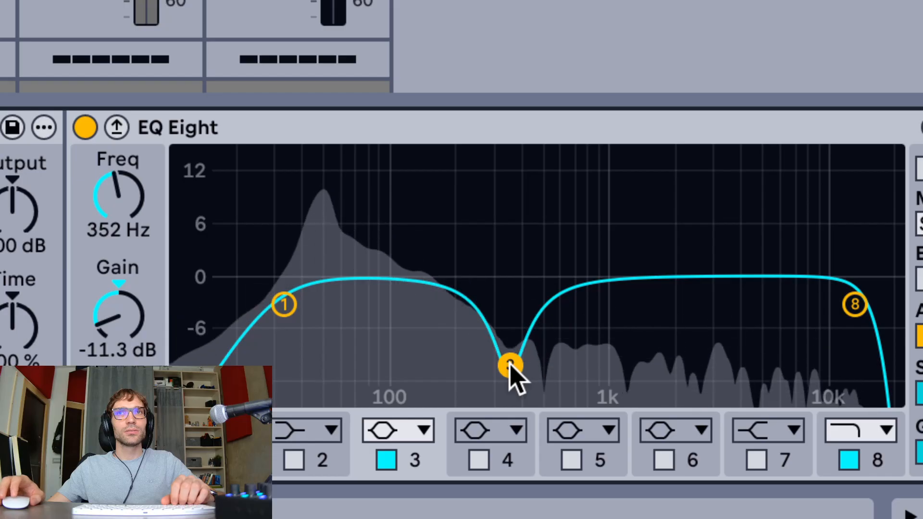
Try a 3.60 dB boost at 3.03 kHz with EQ Eight's band 5, and disable the band
left_click(573, 461)
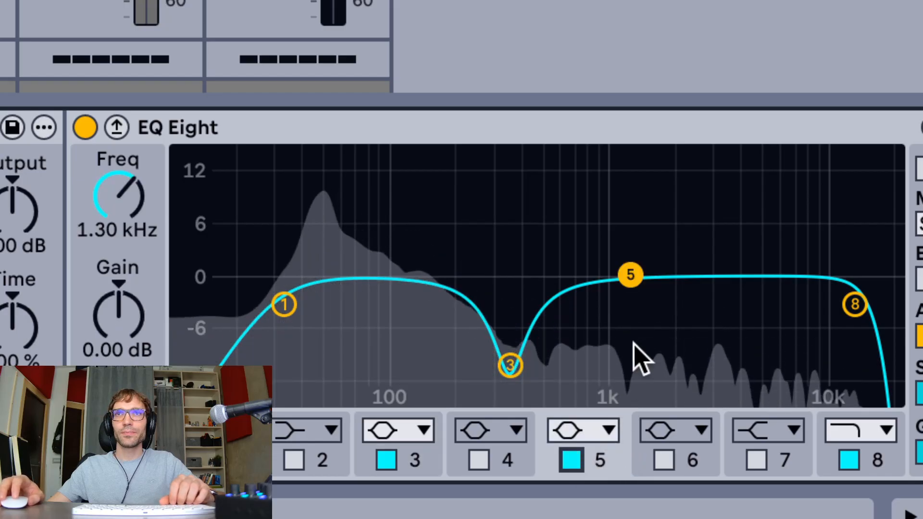
left_click_drag(632, 280, 709, 247)
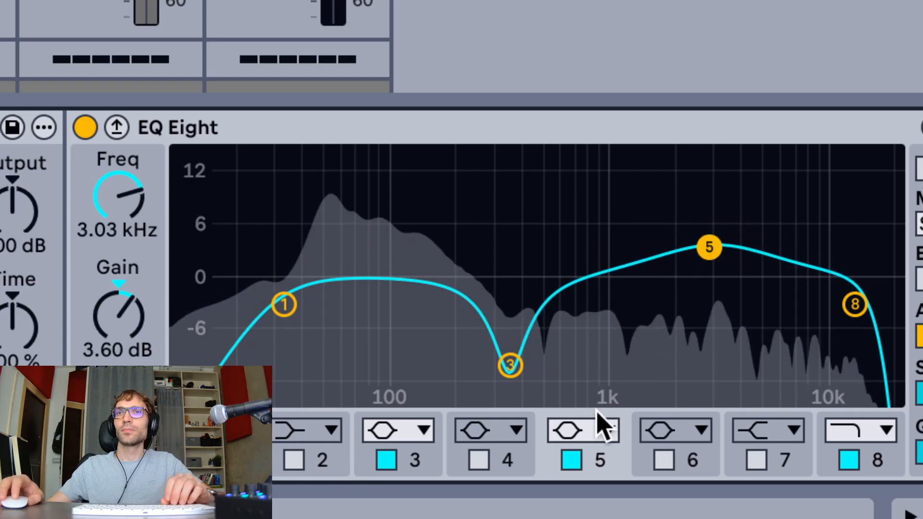
left_click(575, 452)
Show the Kick Rack's second Operator unfolded and reset oscillator B's phase to 0 %
scroll(481, 365, "left", 5)
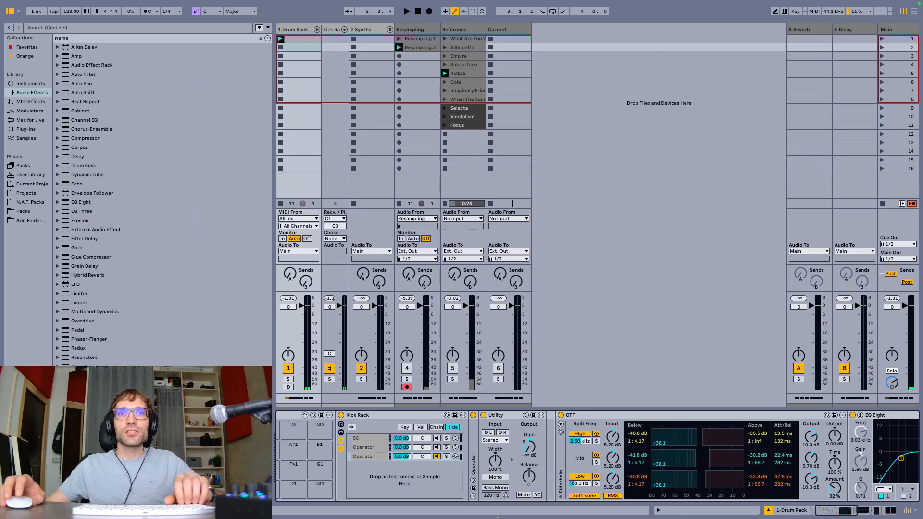
left_click(384, 457)
double_click(473, 465)
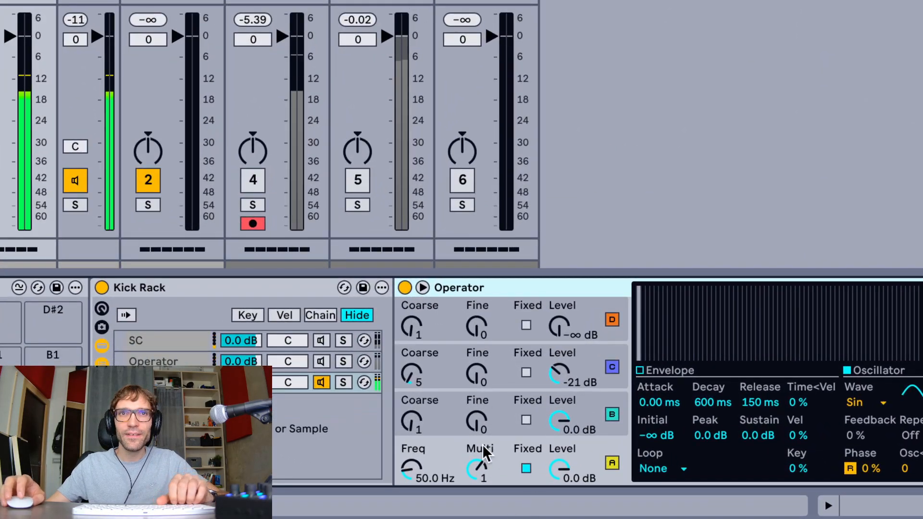
left_click(581, 407)
scroll(581, 406, "right", 10)
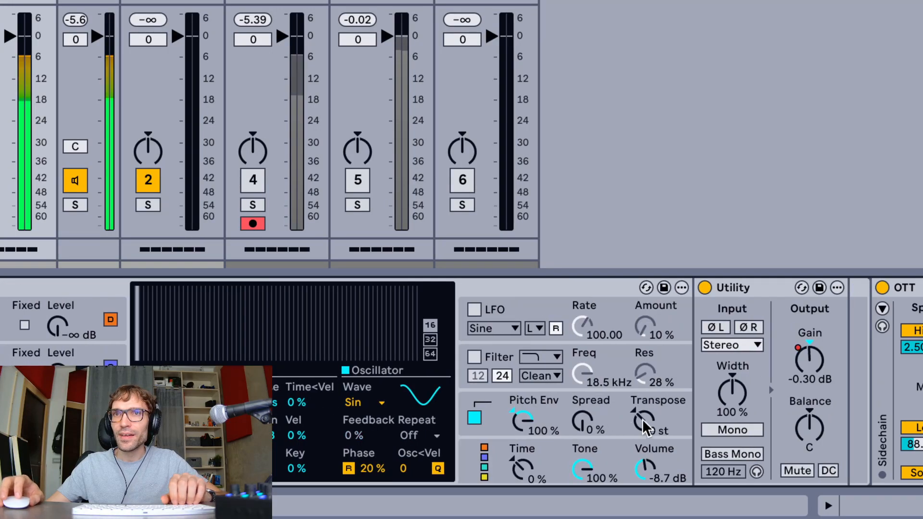
left_click(369, 467)
key("Delete")
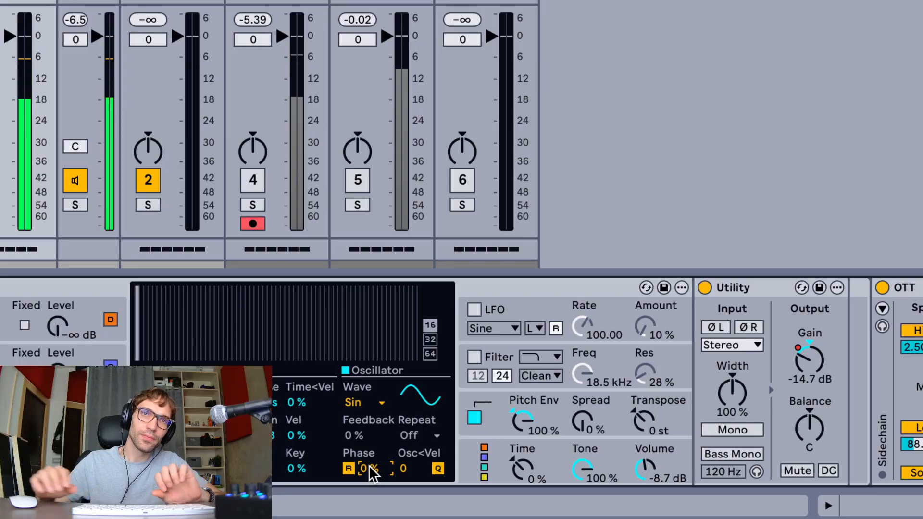
Sweep oscillator A's phase up to 85 % while the kick plays, and set it to 50 %
scroll(368, 467, "left", 3)
scroll(368, 465, "left", 3)
left_click(317, 448)
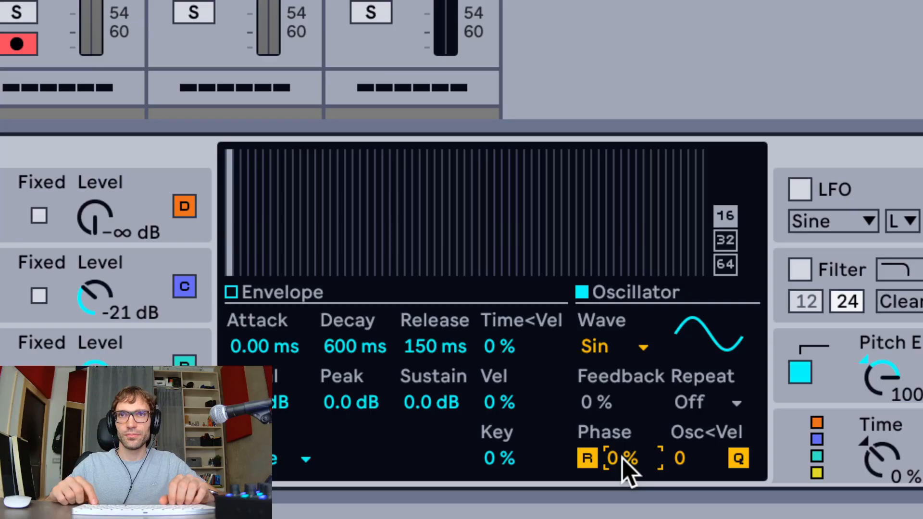
scroll(622, 458, "up", 10)
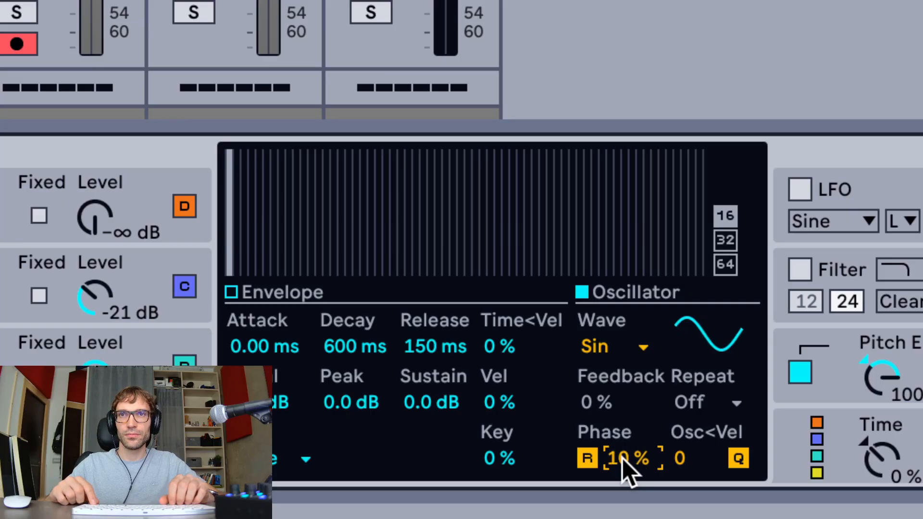
scroll(622, 458, "up", 8)
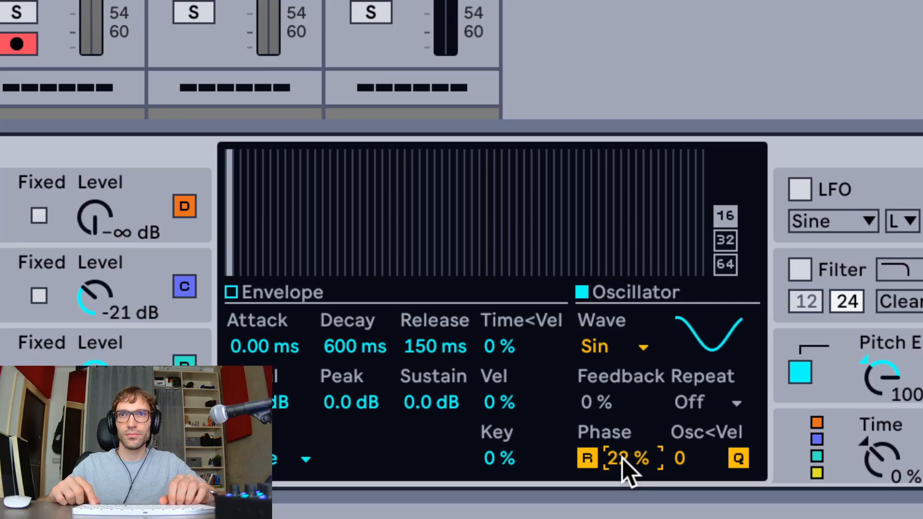
scroll(622, 457, "up", 12)
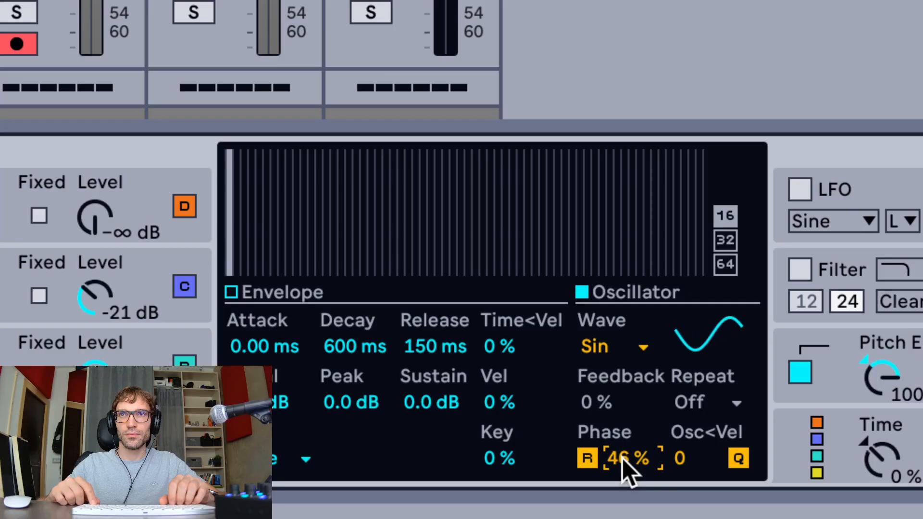
scroll(622, 458, "up", 12)
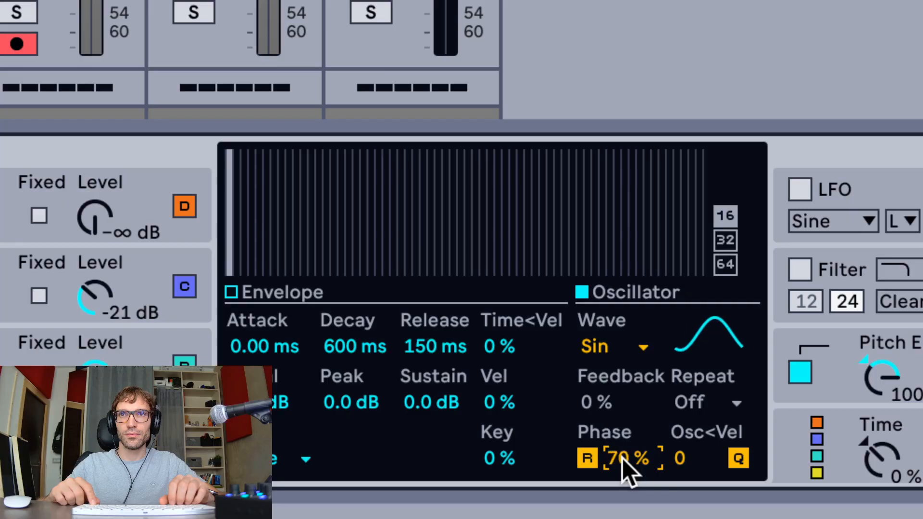
scroll(622, 458, "up", 8)
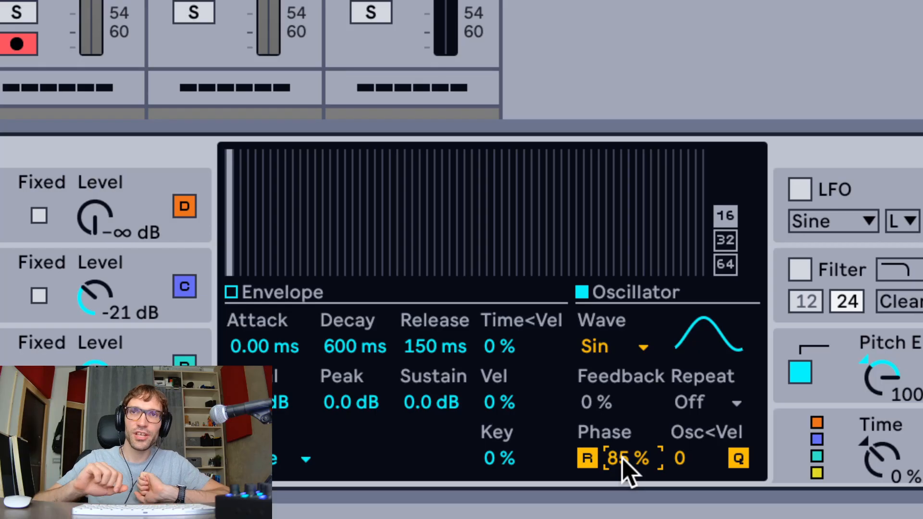
type("0")
key("Return")
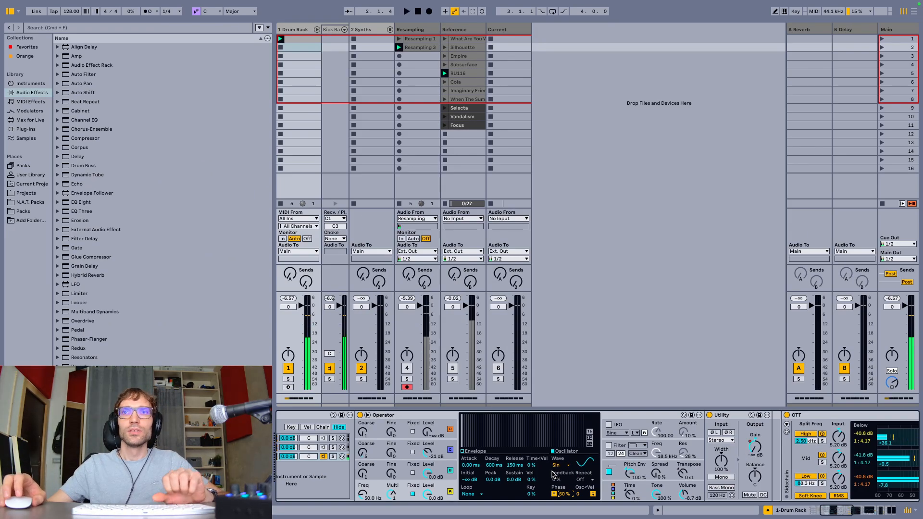
Try pitch envelope peak values between +33 and +17 st in Operator, and restore the peak to +30 st
left_click(623, 470)
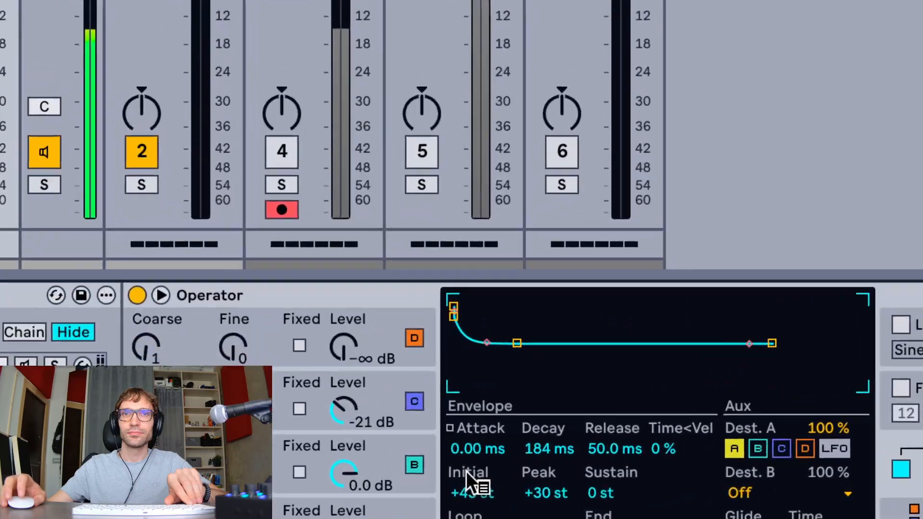
left_click(539, 493)
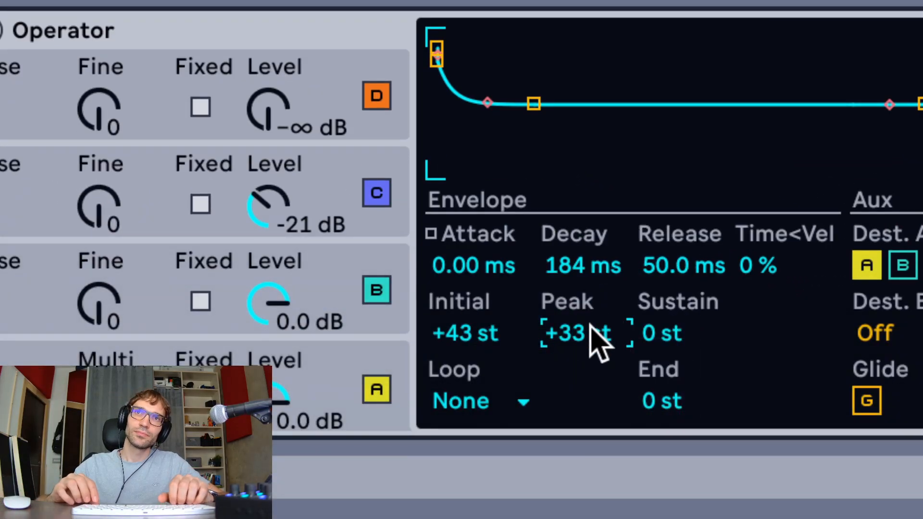
key("Up")
key("Up")
key("Up")
key("Down")
key("Down")
key("Down")
key("Down")
key("Down")
key("Down")
key("Down")
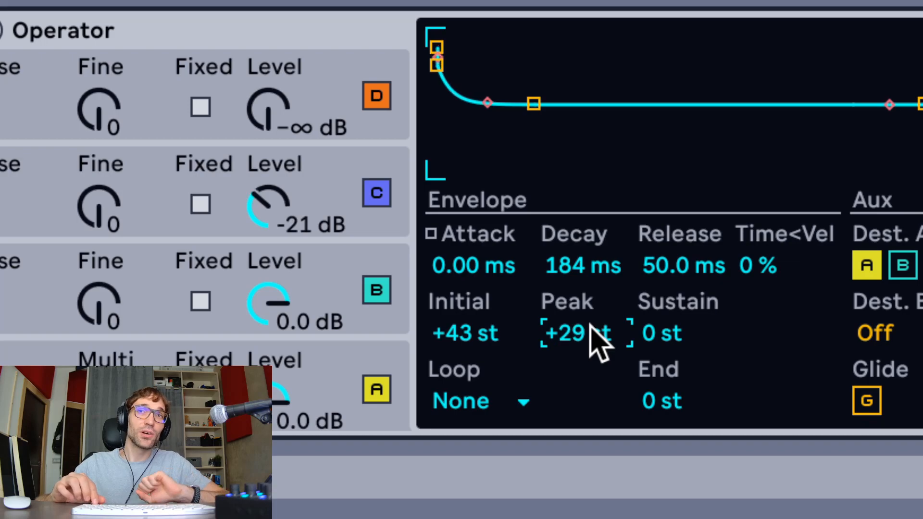
key("Down")
key("Down")
key("Down")
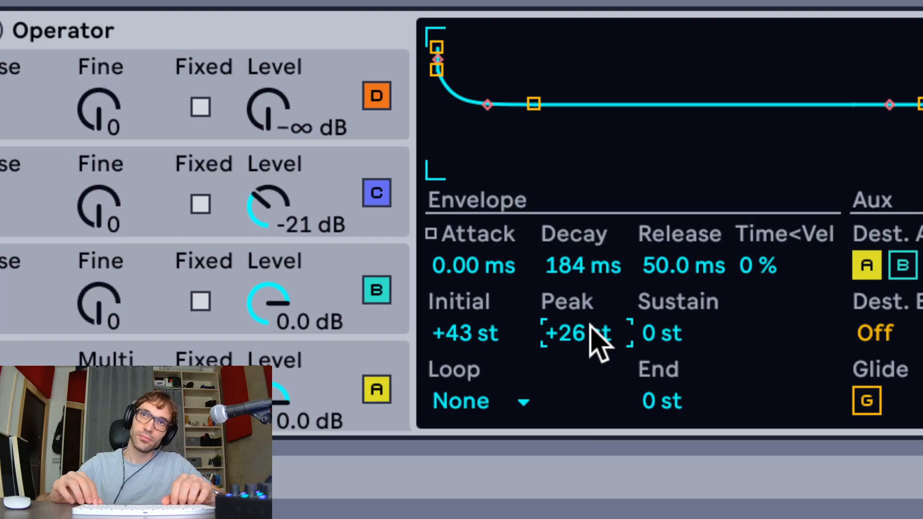
key("Down")
key("Down")
key("Down")
key("Down")
key("Down")
key("Down")
key("Down")
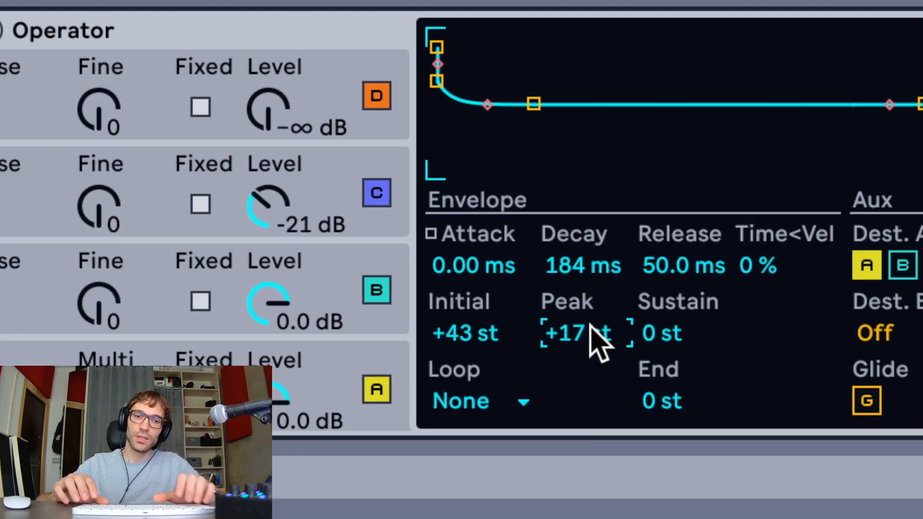
type("30")
key("Return")
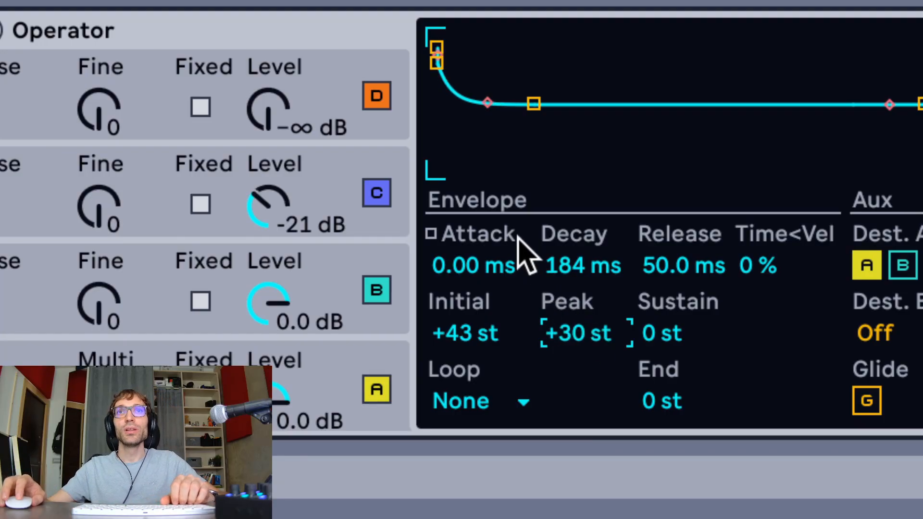
Try a different pitch envelope decay and a moved starting breakpoint, undoing each change
left_click_drag(553, 264, 552, 286)
key("ctrl+z")
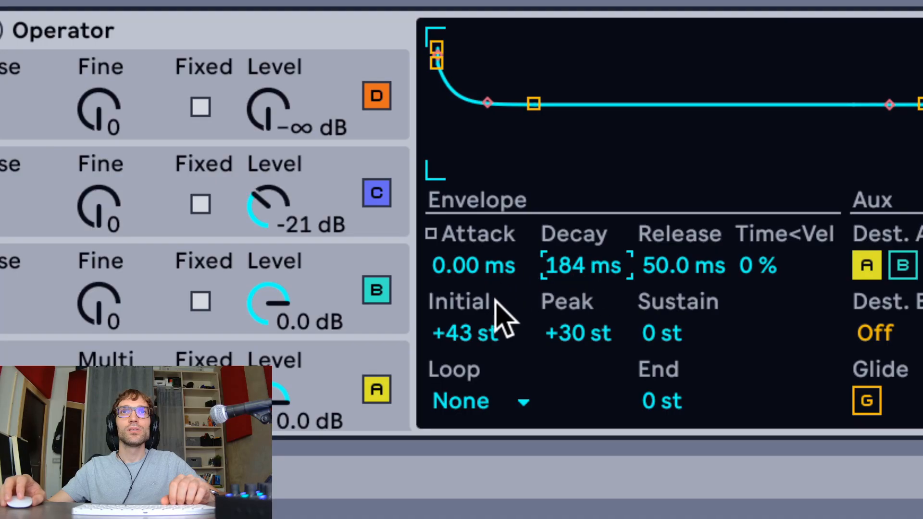
left_click_drag(443, 64, 456, 79)
key("ctrl+z")
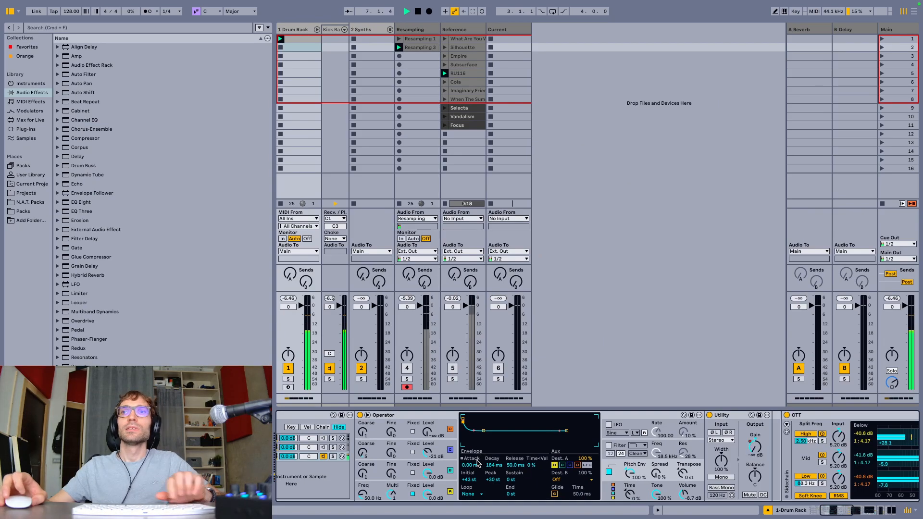
Soften EQ Eight's band 8 high cut to 13.5 kHz with a Q of 0.41 while listening
scroll(548, 483, "right", 15)
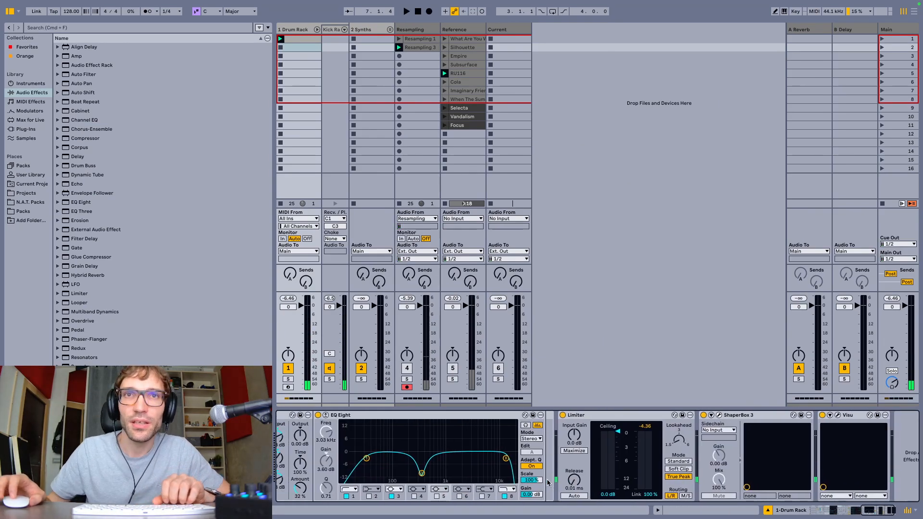
key("space")
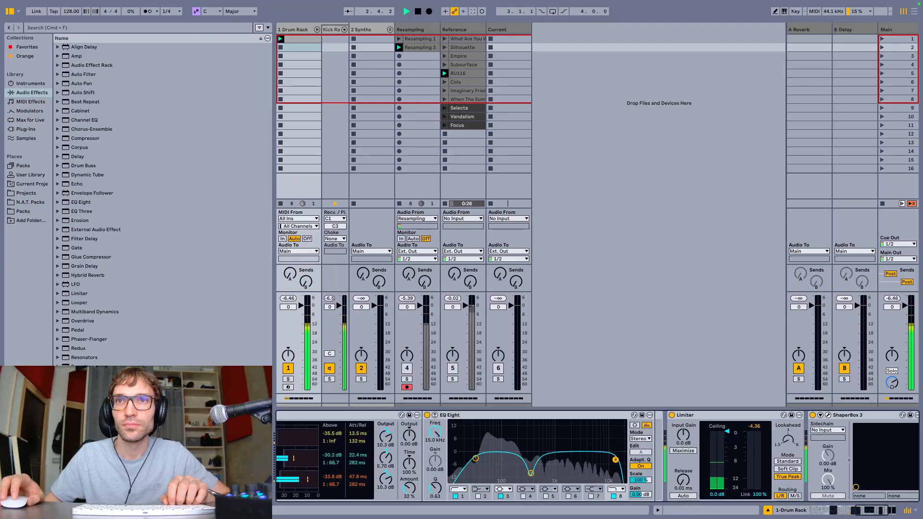
left_click_drag(616, 460, 613, 465)
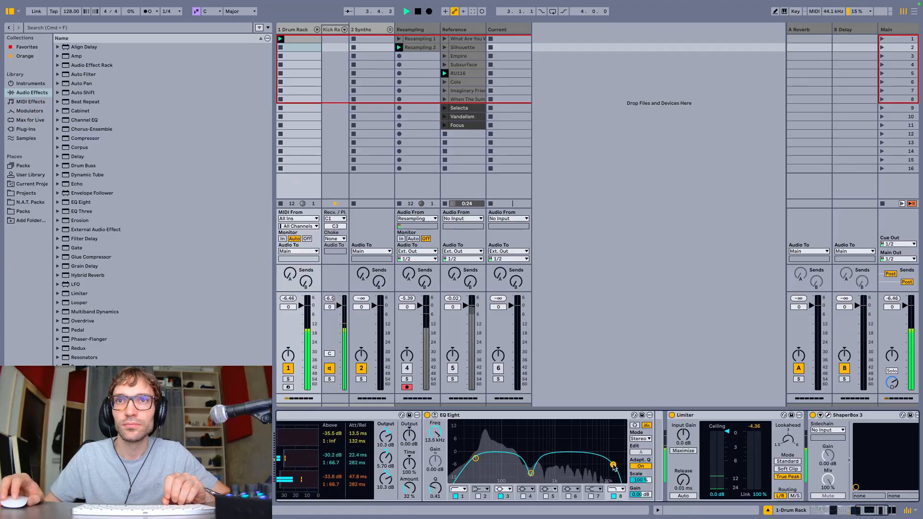
key("space")
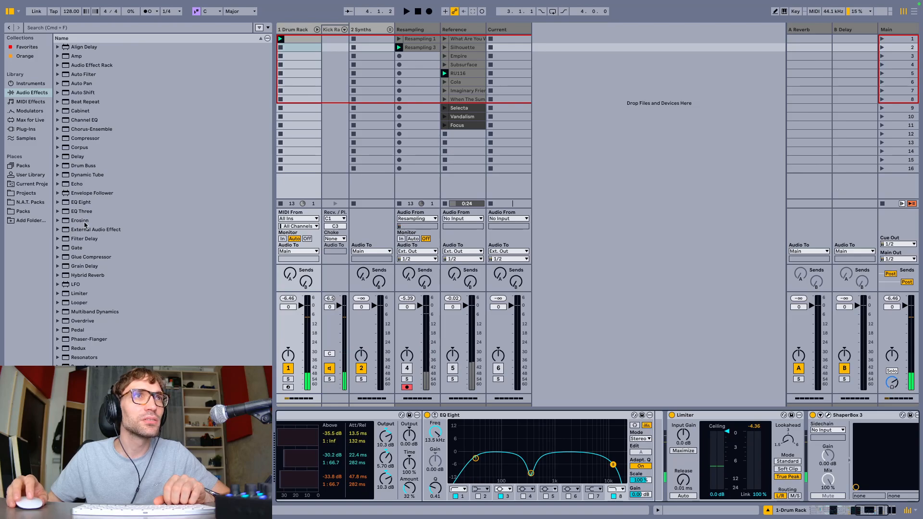
Add Erosion between EQ Eight and the Limiter in Noise mode, at 7.94 kHz with an amount of 10.7
left_click_drag(85, 223, 660, 429)
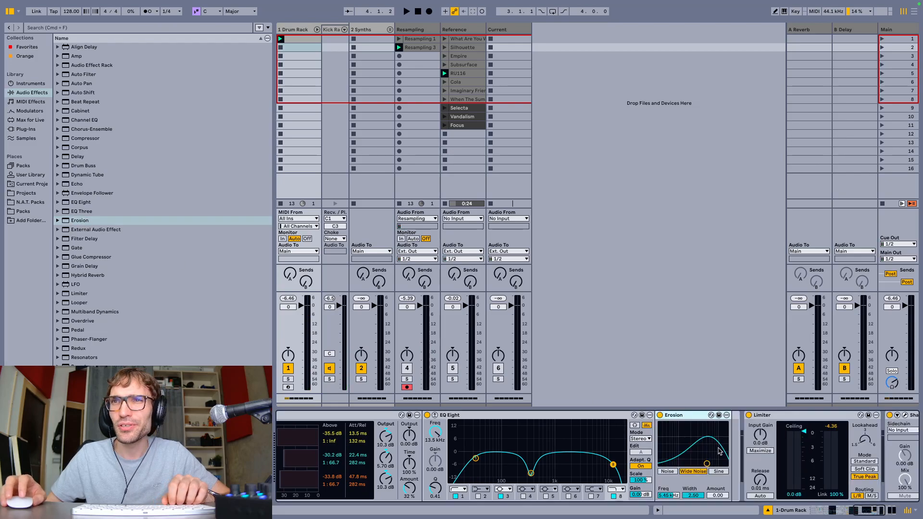
key("space")
left_click(668, 472)
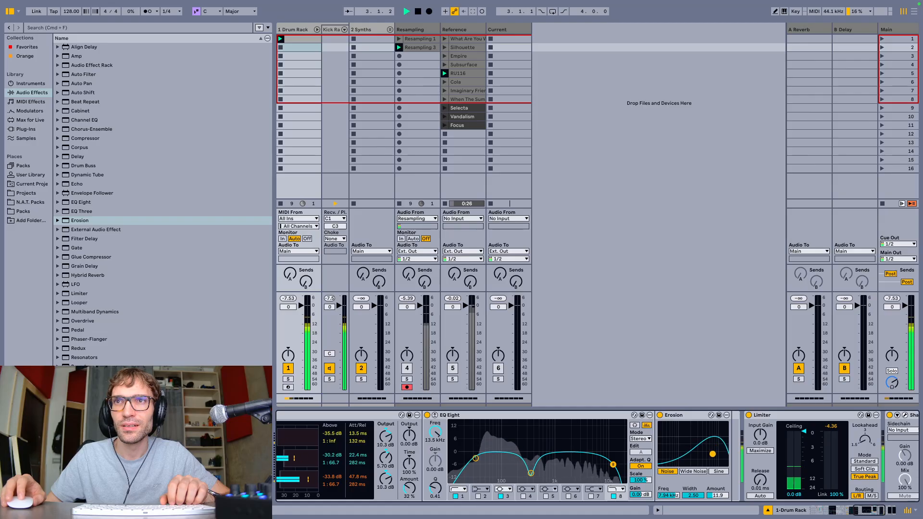
left_click_drag(712, 457, 697, 458)
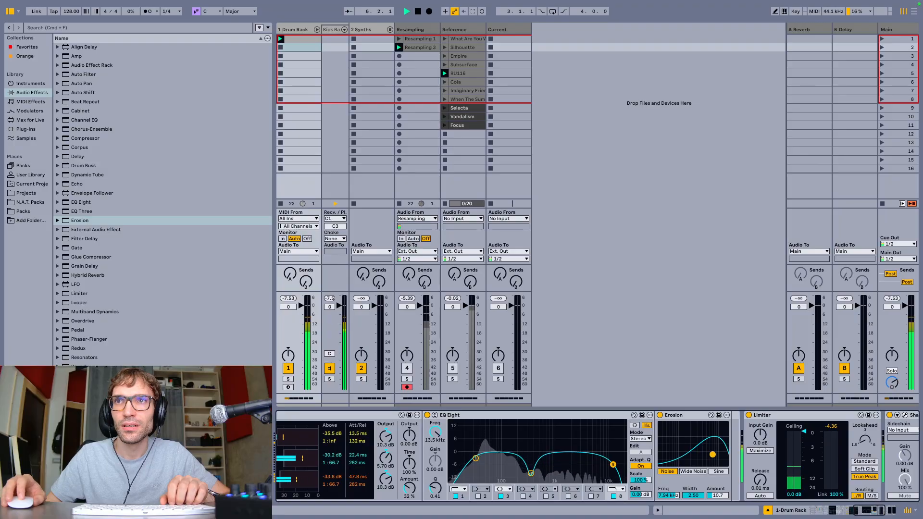
key("space")
Compare the kick with Erosion bypassed, and readjust its noise near 7 kHz, trying amounts of 8.60 and 21.7
left_click(661, 415)
key("space")
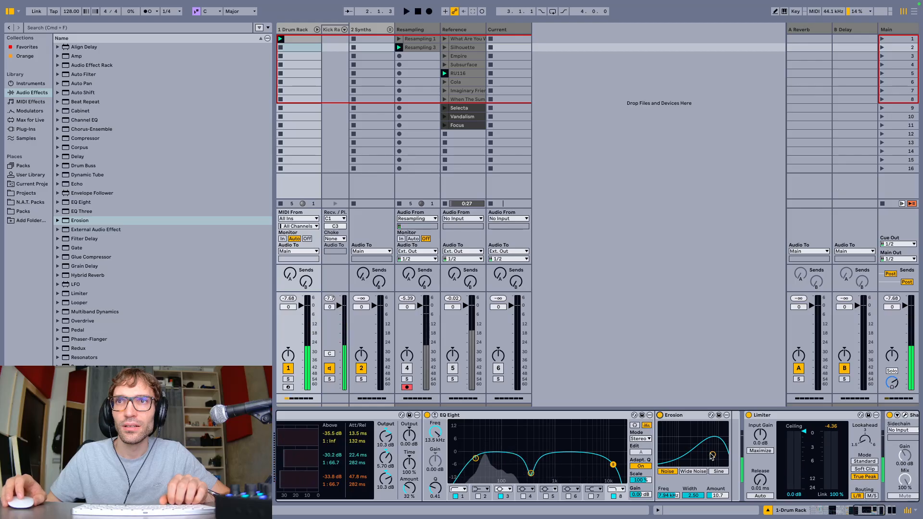
key("space")
left_click_drag(712, 448, 713, 440)
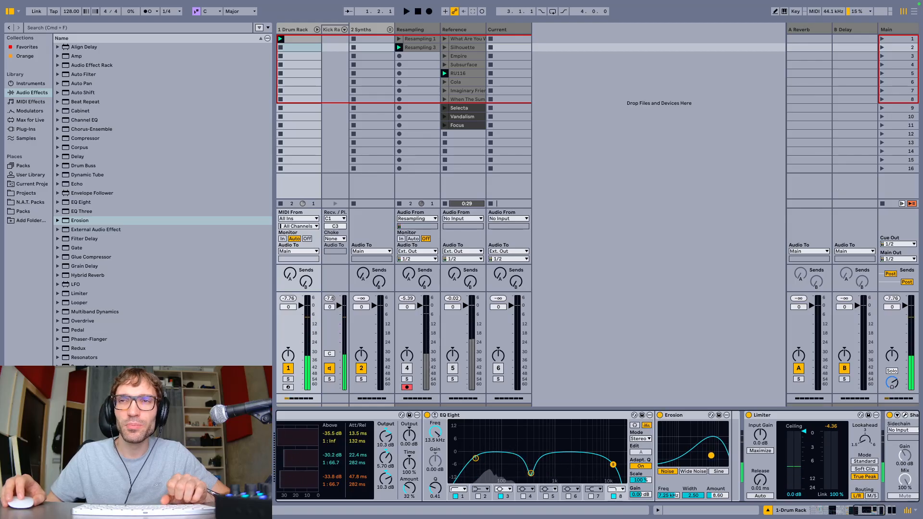
key("space")
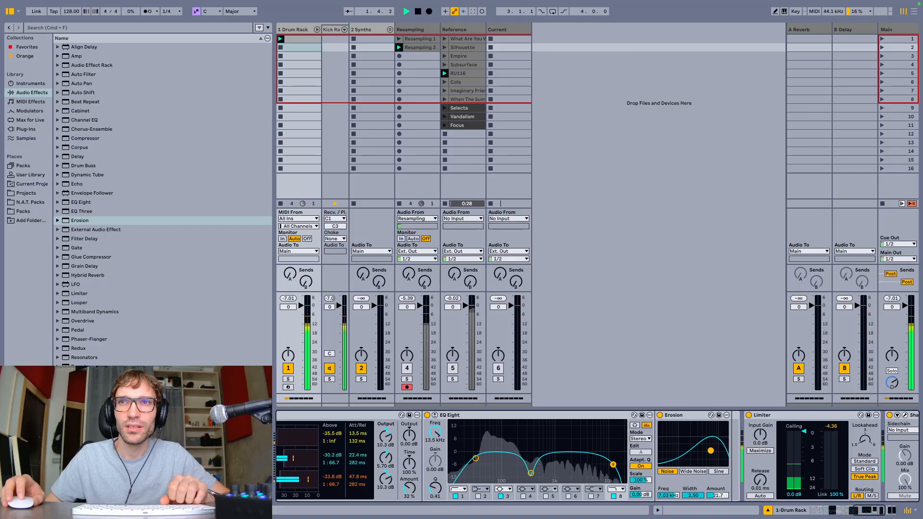
key("space")
left_click_drag(710, 449, 706, 464)
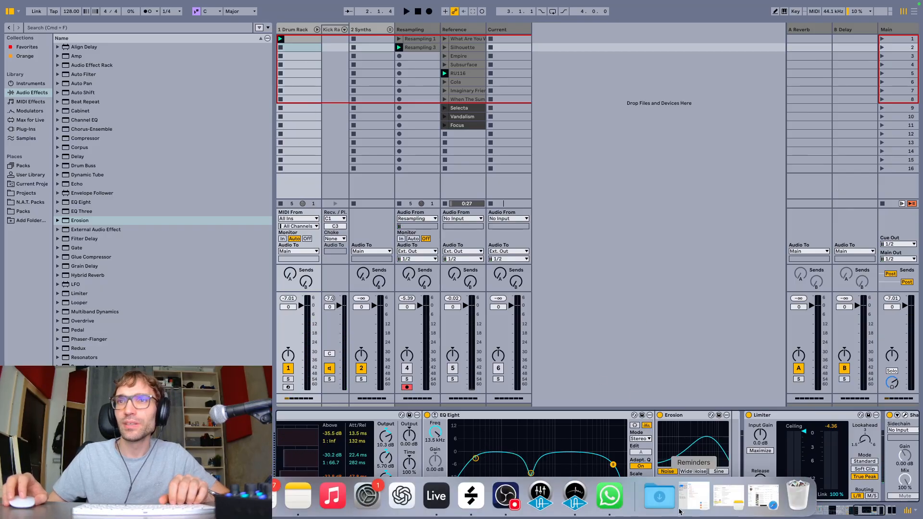
Open the Drum Rack's first clip together with its device chain and audition the kick with Erosion
left_click(661, 511)
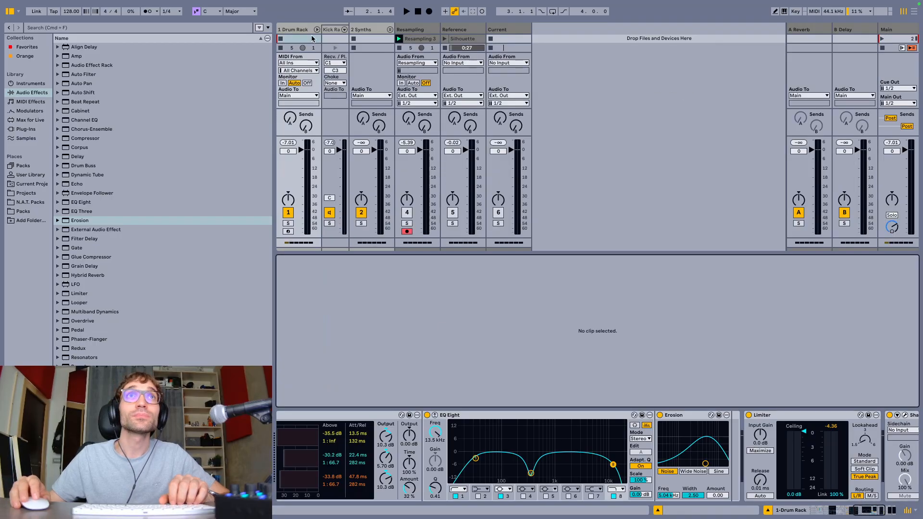
scroll(312, 38, "up", 1)
left_click(310, 39)
key("space")
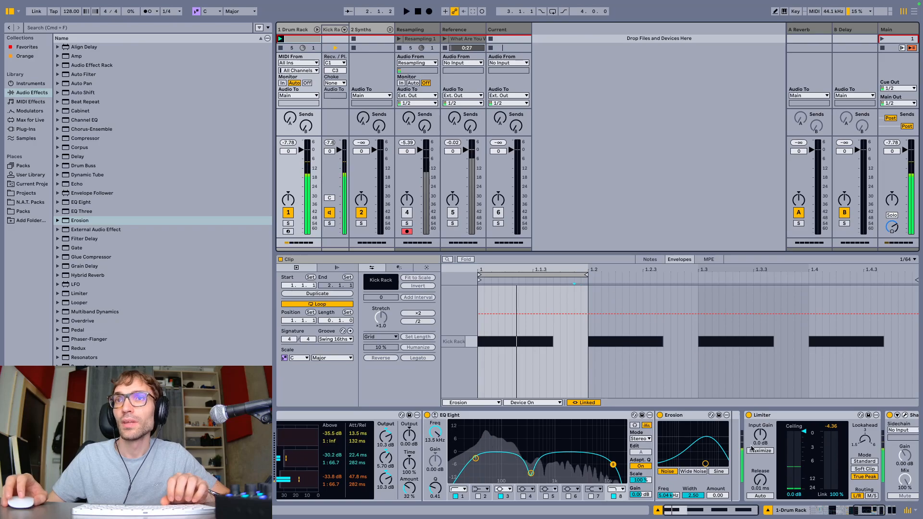
key("space")
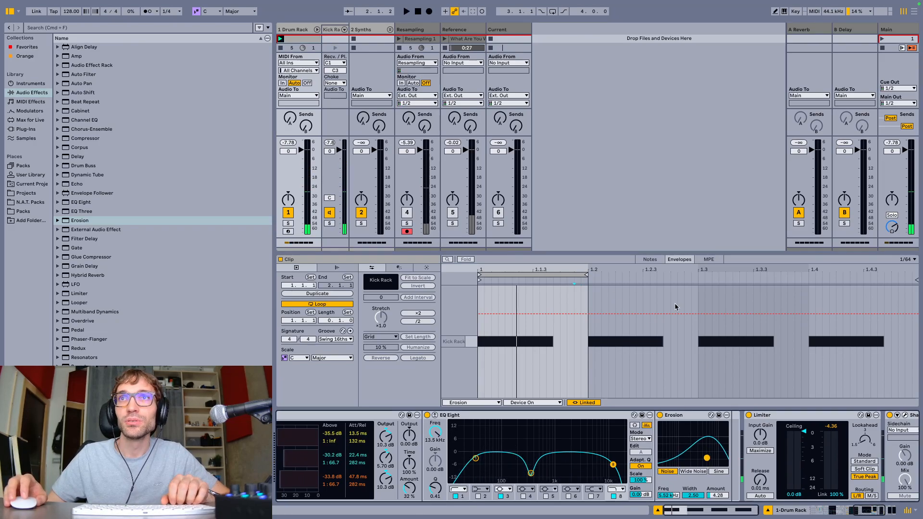
Set Erosion to 5.86 kHz with an amount of 0.00 and display its Amount envelope in the clip
left_click(650, 260)
left_click(681, 260)
left_click_drag(693, 460, 691, 468)
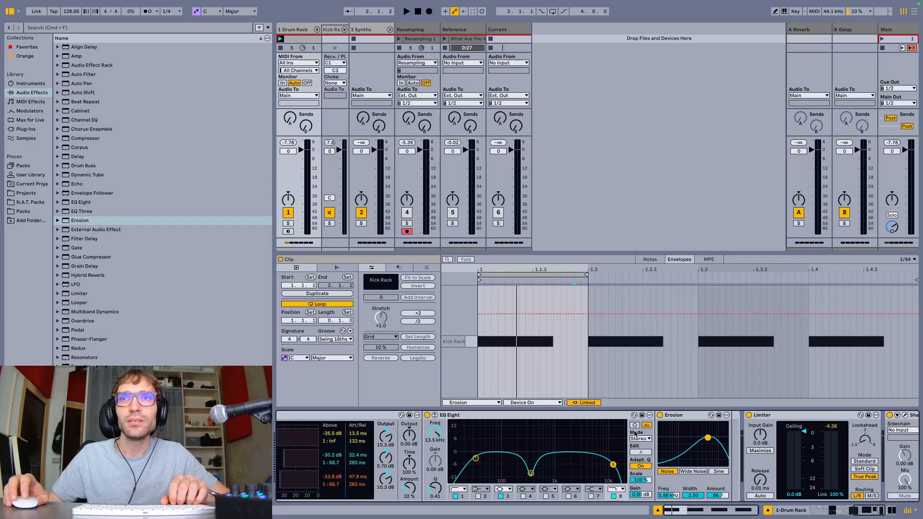
left_click_drag(717, 495, 717, 517)
Try drawing stepped Erosion Amount automation at the start of the first beat
key("b")
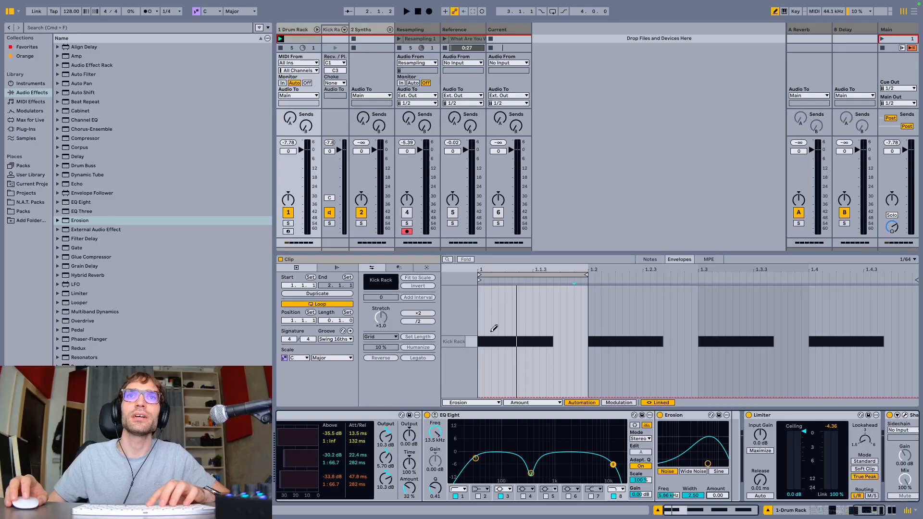
left_click_drag(483, 288, 498, 395)
left_click_drag(498, 302, 502, 296)
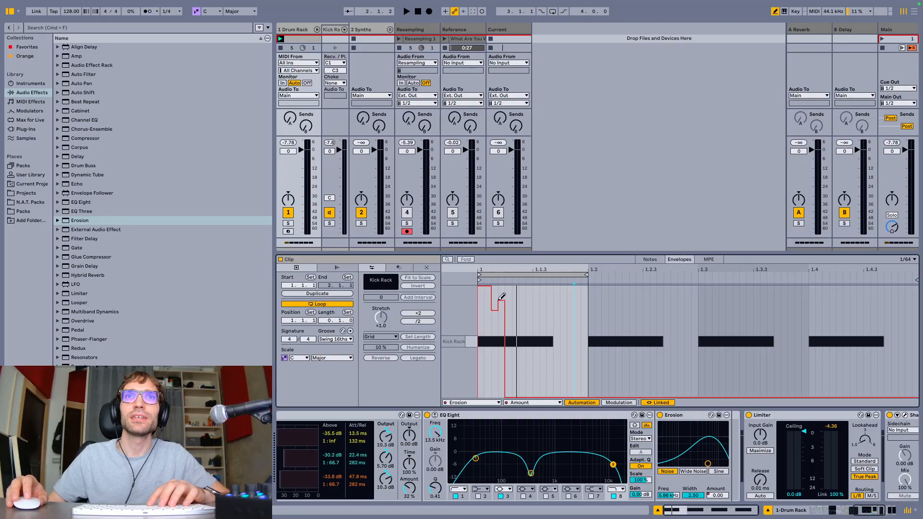
Replace the first beat's Erosion Amount envelope with a descending ramp, reshaped into a V that reaches full amount at 1.2
left_click_drag(589, 360, 453, 366)
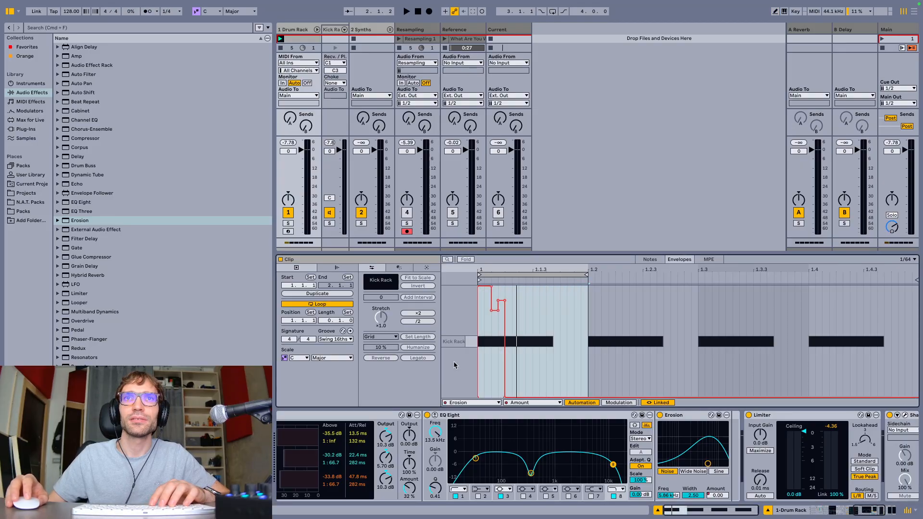
right_click(500, 354)
left_click(566, 340)
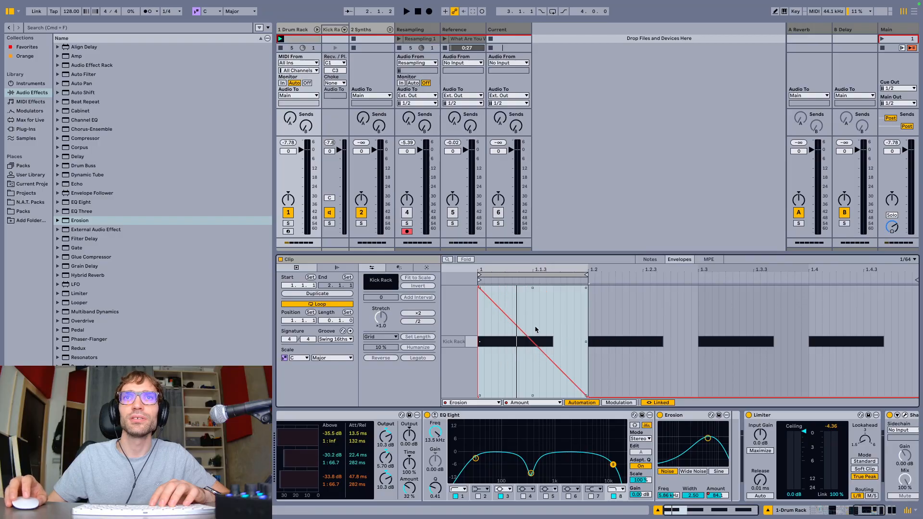
left_click_drag(577, 391, 587, 287)
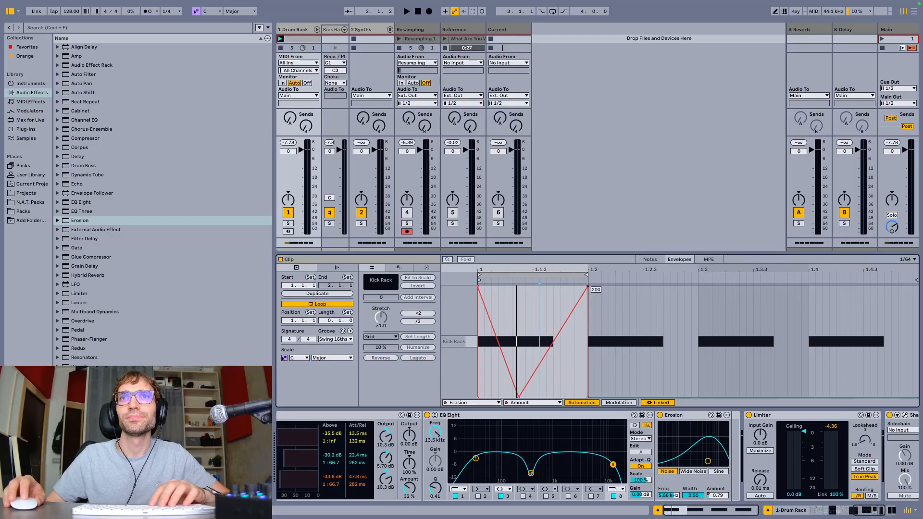
left_click(589, 398)
Bend both envelope slopes into deep curves while listening, and lower the starting amount to about half
key("space")
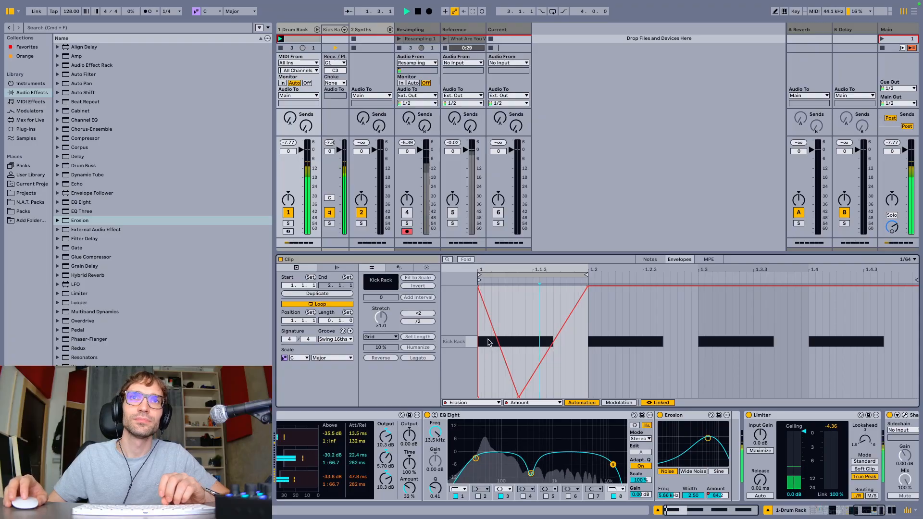
left_click_drag(495, 343, 493, 378)
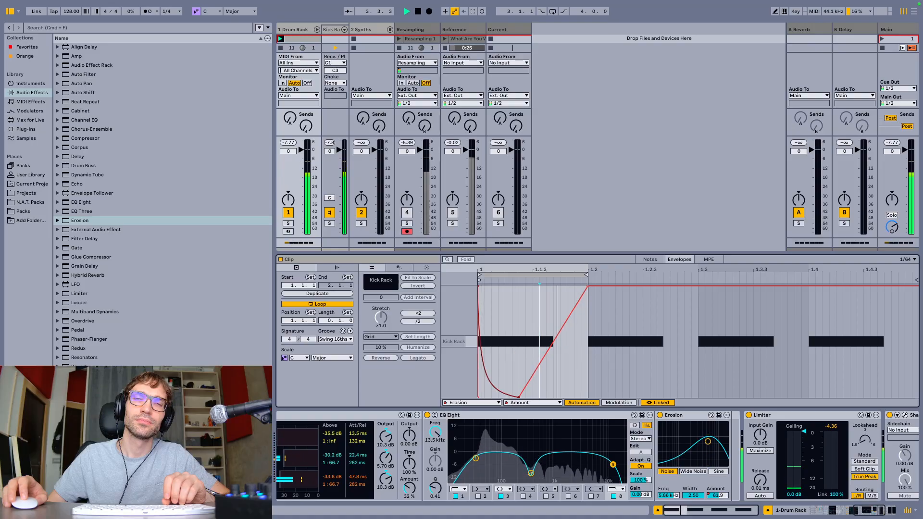
left_click_drag(531, 381, 532, 415)
left_click_drag(478, 286, 591, 343)
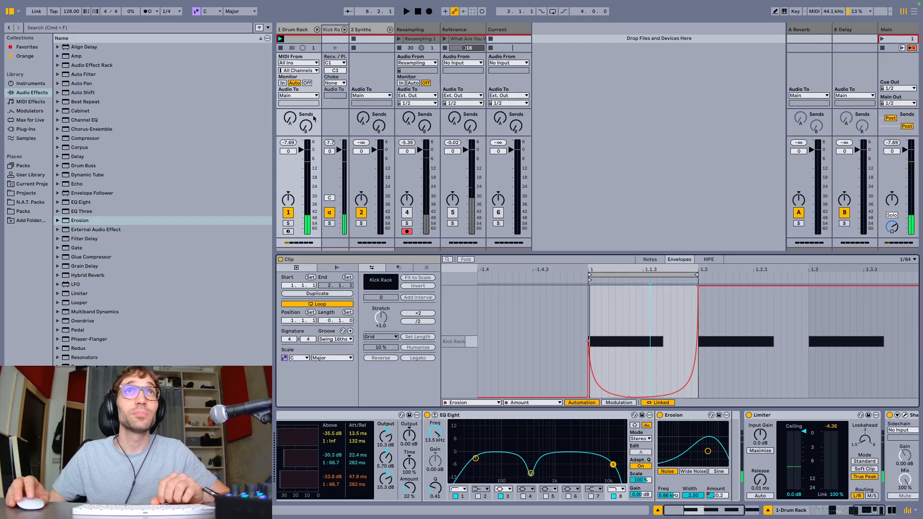
Record the kick into the Resampling track's third slot and open the new clip's waveform
key("super+alt+l")
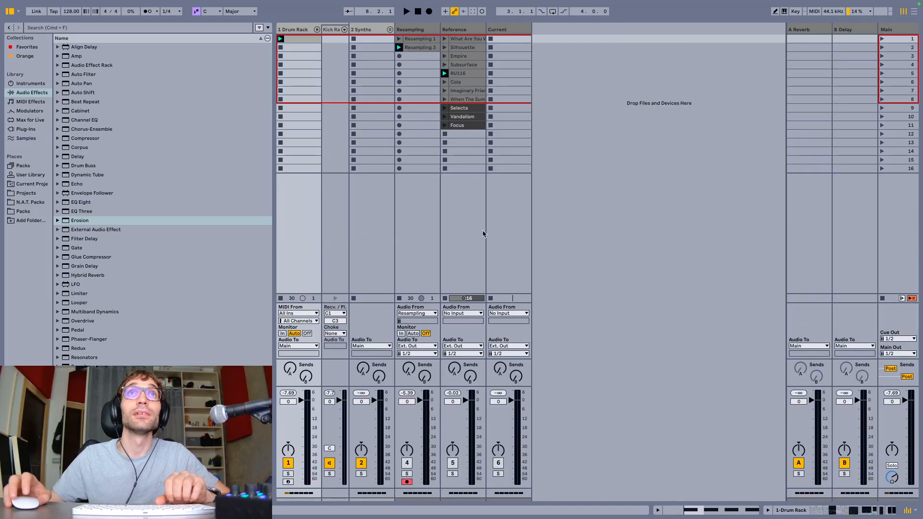
left_click(413, 57)
key("space")
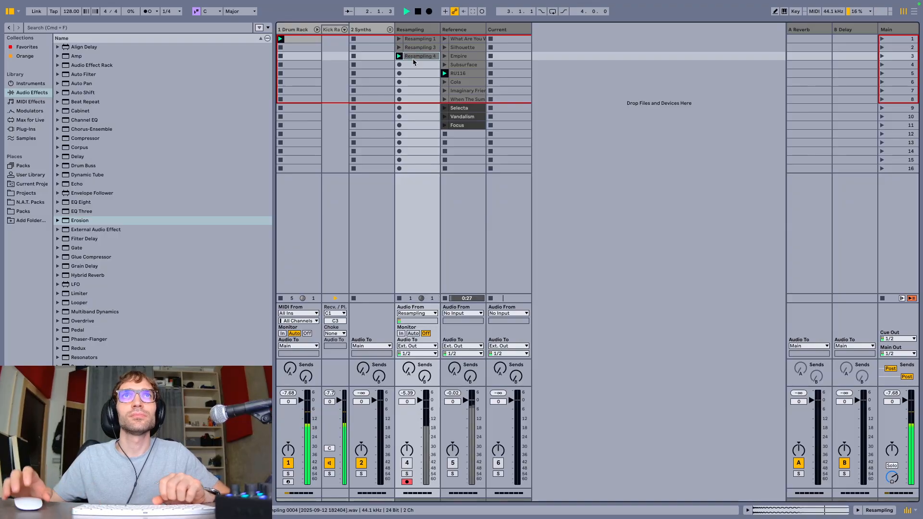
double_click(413, 57)
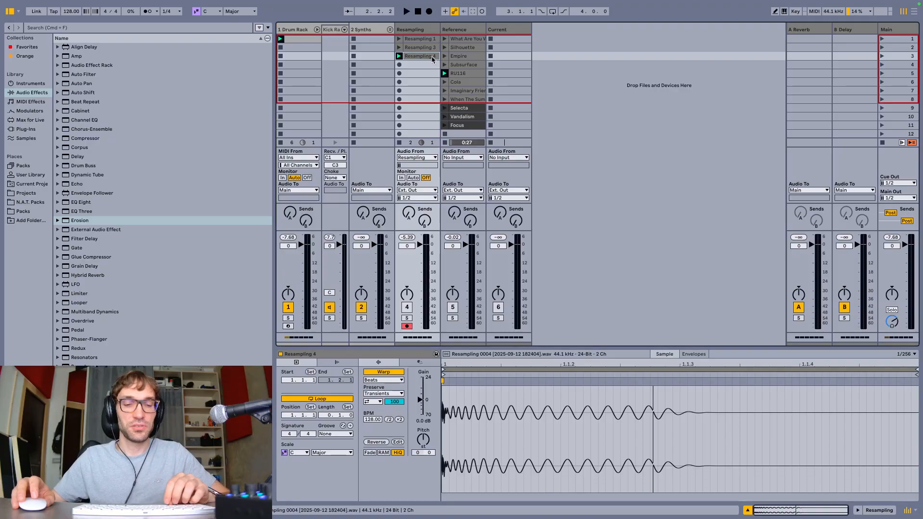
Paste the resampled kick onto a new audio track after Current in the Arrangement, at bar 17
key("Tab")
left_click(797, 209)
key("super+t")
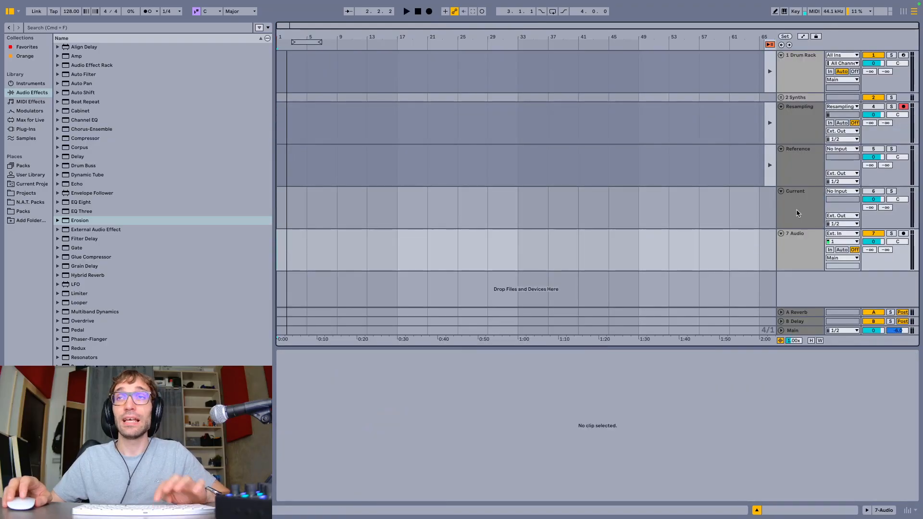
key("super+v")
key("z")
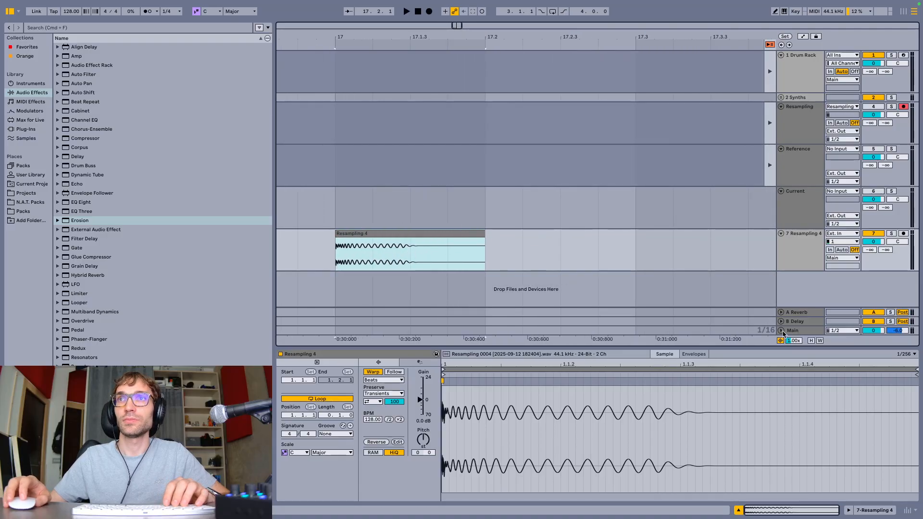
Enlarge the waveform display, trim the kick clip's end to just past 17.1.3 and add a short fade-out
mouse_move(796, 341)
left_mouse_down()
mouse_move(795, 307)
mouse_move(796, 332)
left_mouse_up()
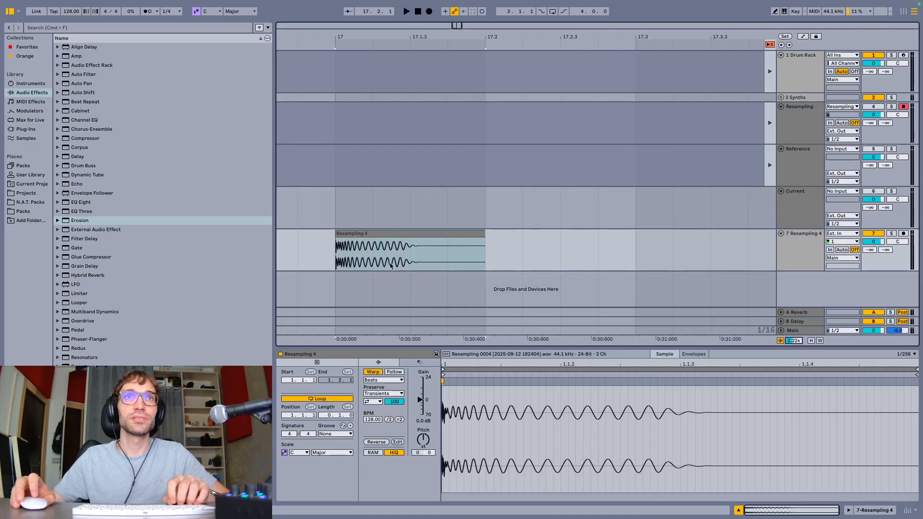
scroll(336, 252, "up", 5)
left_click_drag(671, 232, 546, 257)
left_click_drag(540, 241, 532, 240)
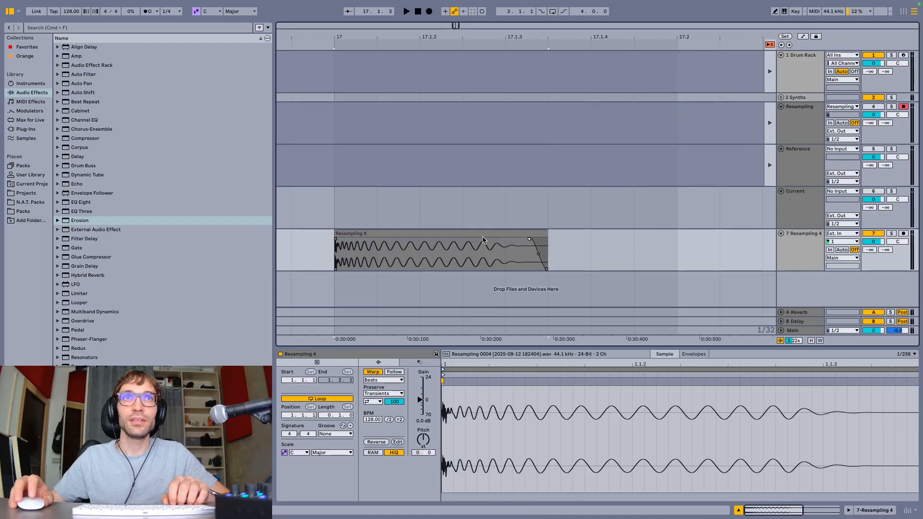
Loop the kick clip over one beat from 17.1.1 and listen to it
left_click(460, 235)
key("space")
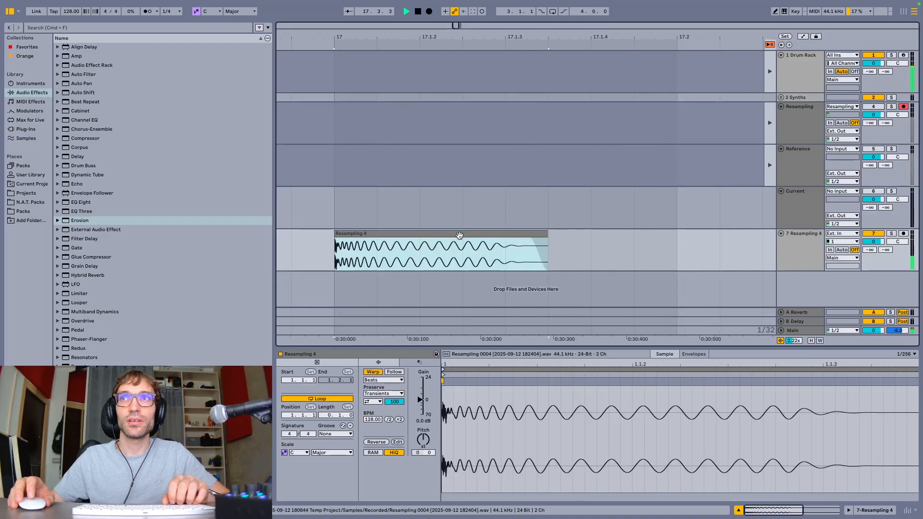
key("super+l")
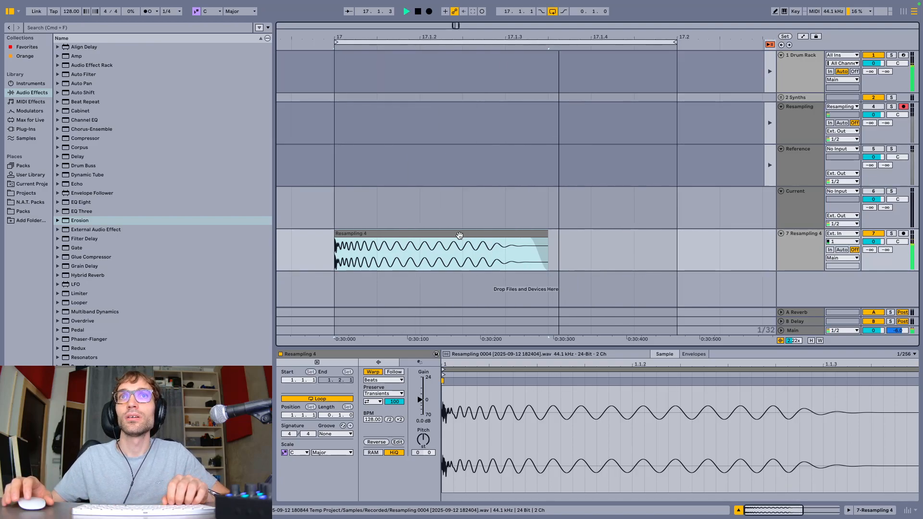
key("space")
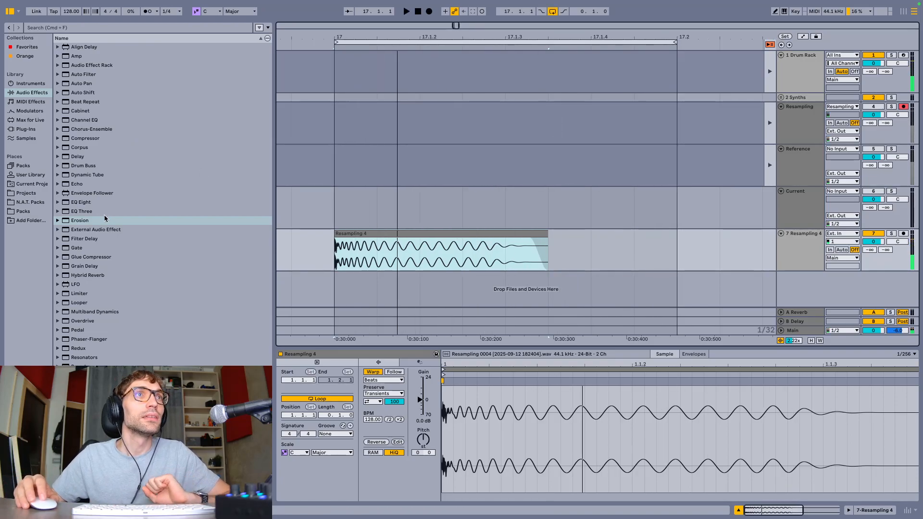
Add a Limiter to the resampled kick track with Maximize on and a threshold of -5.9 dB
double_click(77, 293)
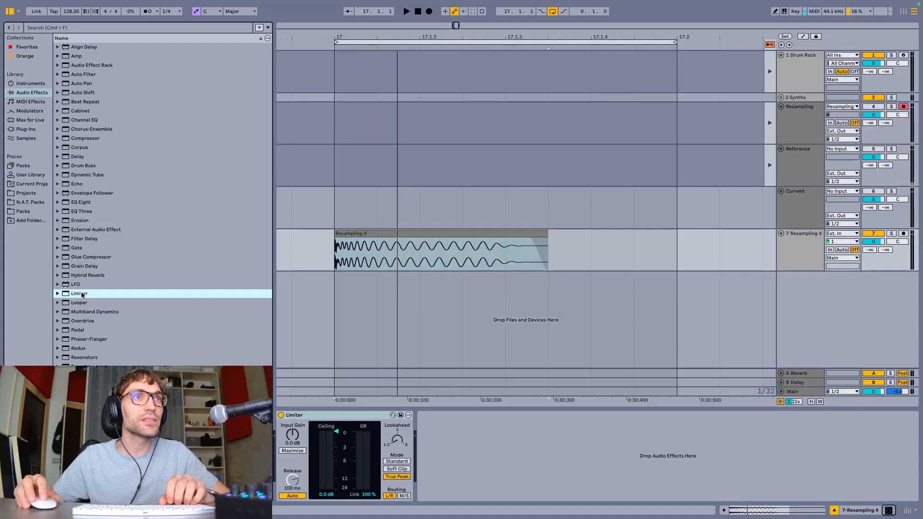
key("space")
left_click(293, 451)
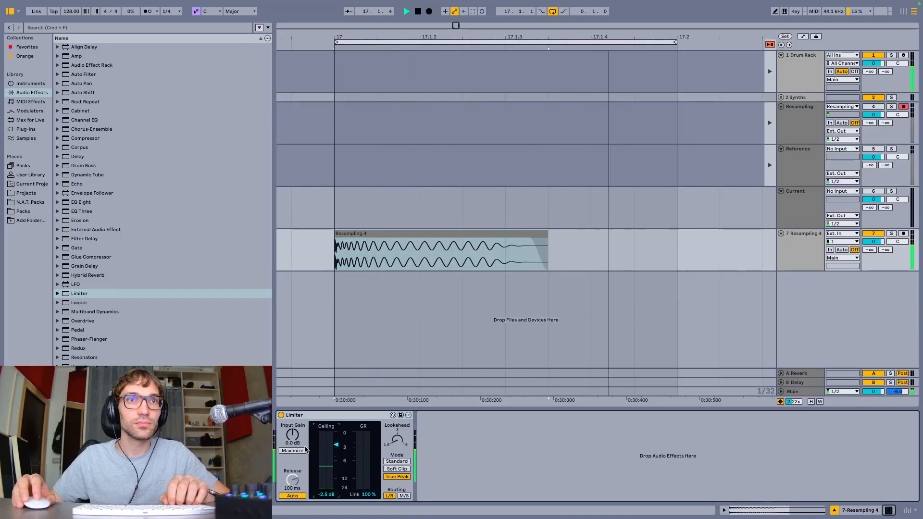
mouse_move(336, 449)
left_mouse_down()
mouse_move(336, 480)
mouse_move(336, 461)
left_mouse_up()
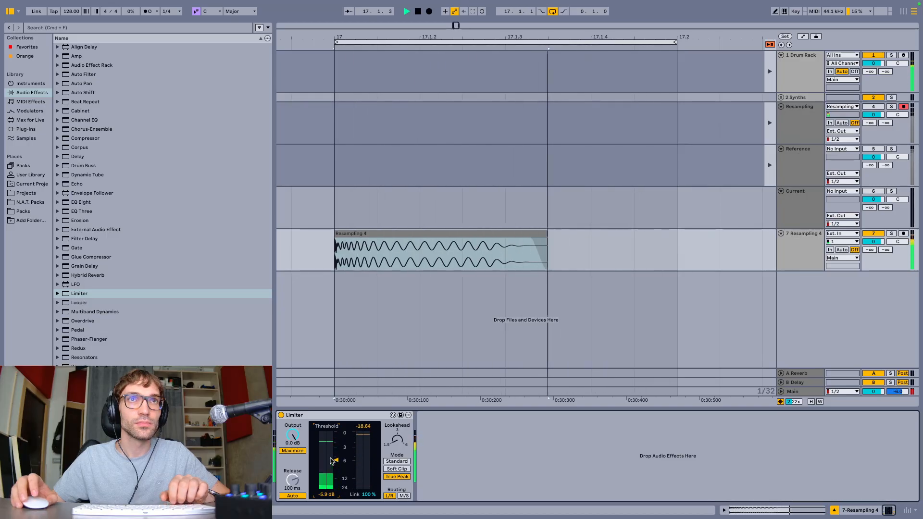
key("space")
Insert EQ Eight before the Limiter, with band 8's high cut at 13.8 kHz and a 4.09 dB boost on band 5
left_click_drag(81, 202, 400, 477)
key("space")
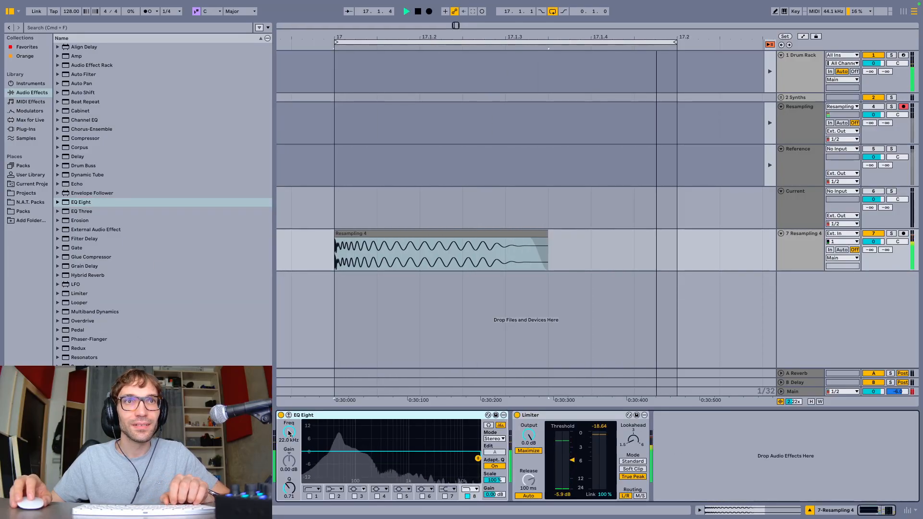
left_click_drag(478, 459, 467, 458)
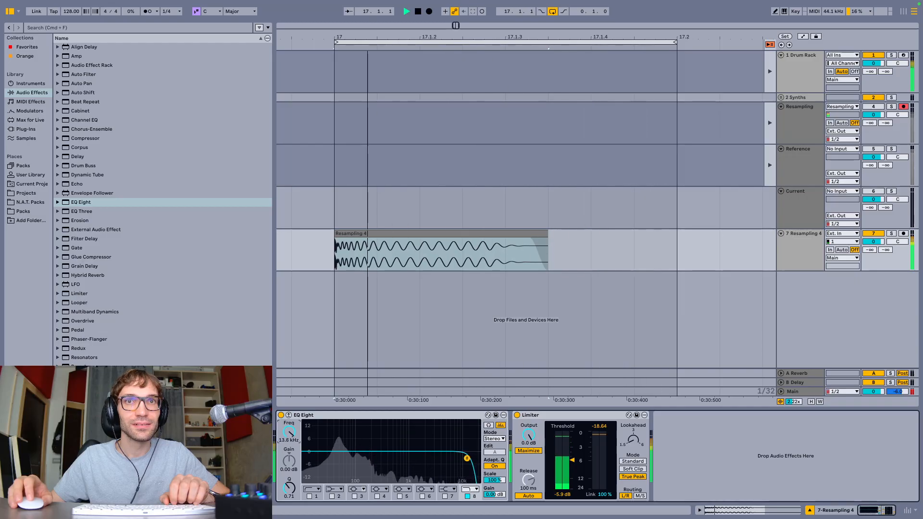
left_click(400, 497)
left_click_drag(412, 450, 441, 443)
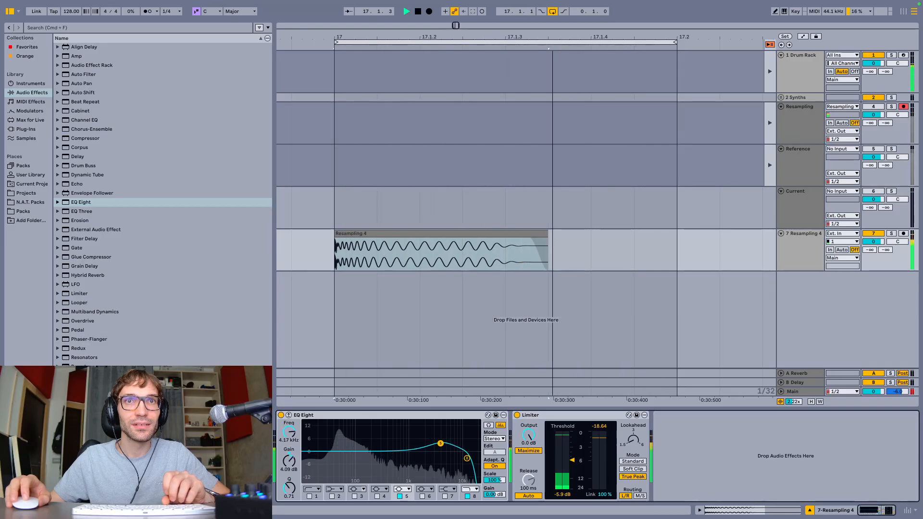
Dip EQ Eight's band 3 slightly near 250 Hz and enable band 1 as a low cut at 32.7 Hz
left_click(354, 497)
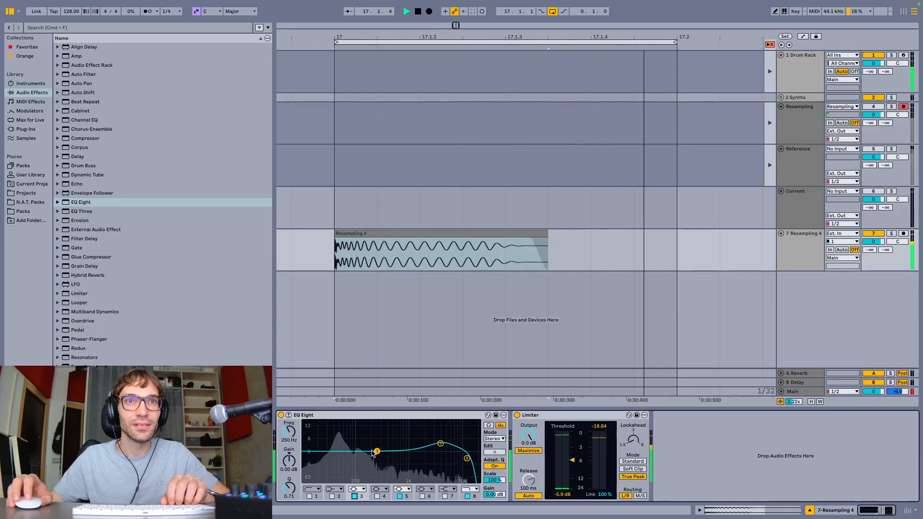
mouse_move(376, 452)
left_mouse_down()
mouse_move(417, 474)
mouse_move(369, 471)
mouse_move(377, 453)
left_mouse_up()
left_click_drag(290, 488, 289, 482)
key("space")
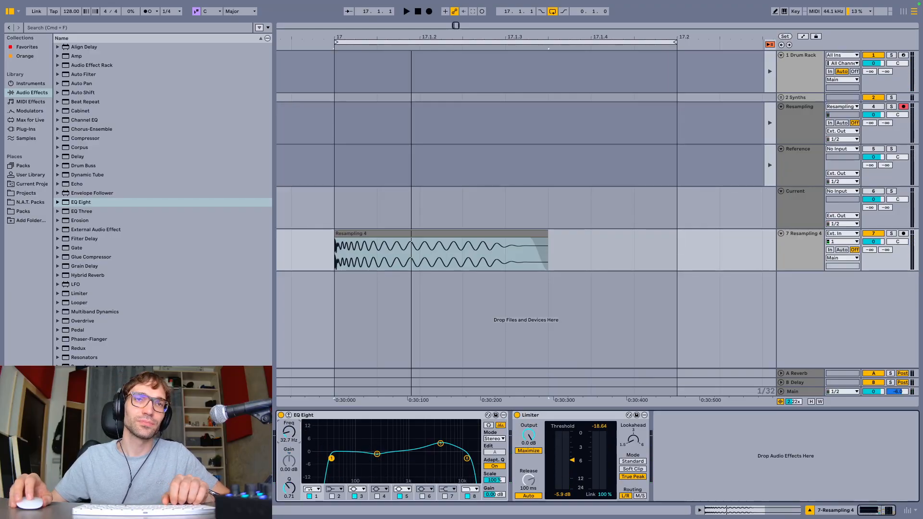
Try band 1's low cut at 18.9 Hz while listening, and switch the band off
key("space")
left_click_drag(331, 458, 289, 430)
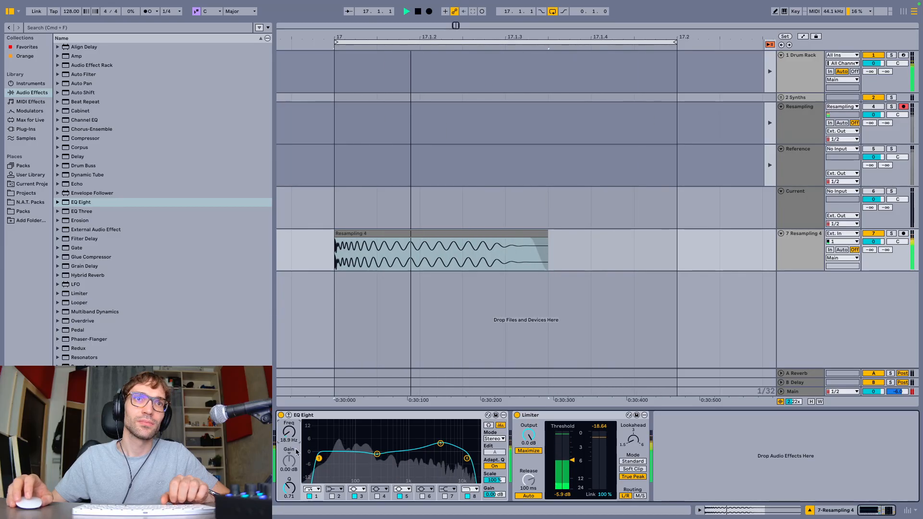
key("space")
left_click(309, 496)
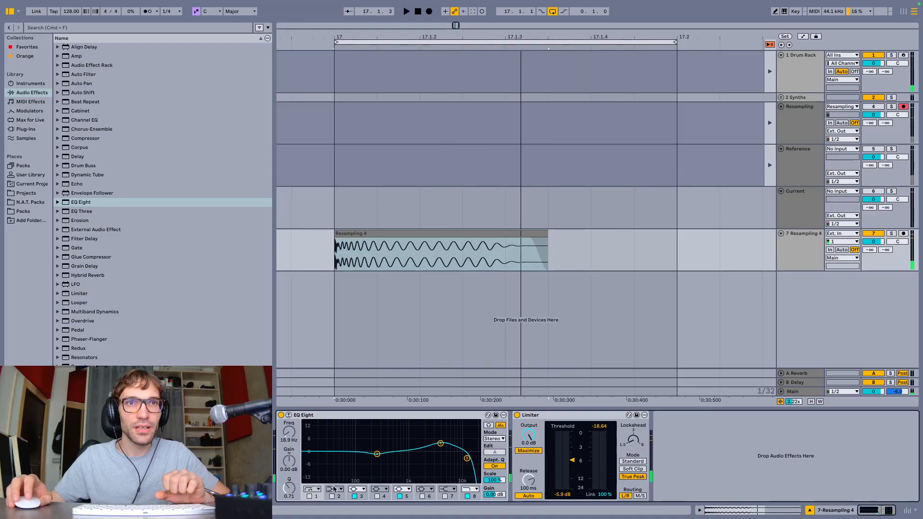
Enable EQ Eight's band 2 as a gentler low cut at 26.4 Hz
left_click(335, 489)
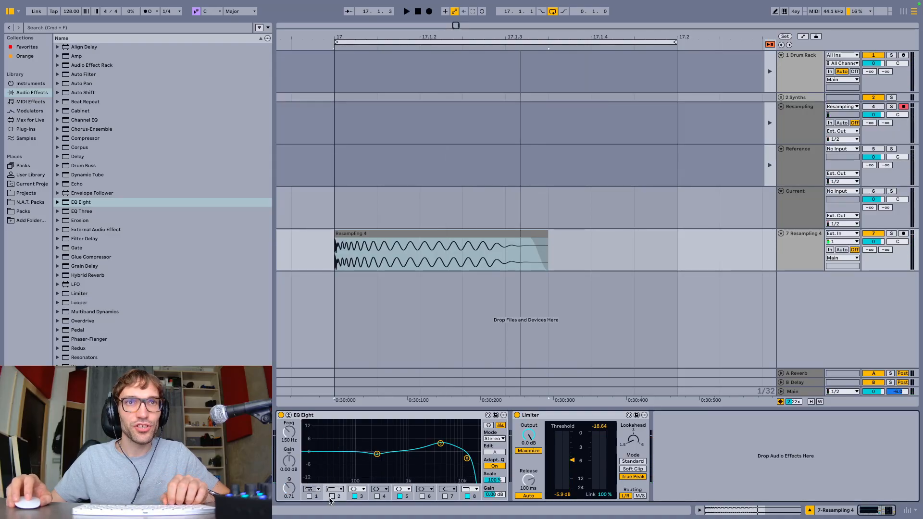
left_click(331, 497)
mouse_move(284, 432)
left_mouse_down()
mouse_move(284, 462)
mouse_move(290, 423)
left_mouse_up()
Lengthen the kick clip's fade-out so it starts around 17.1.2, listening to the loop
key("space")
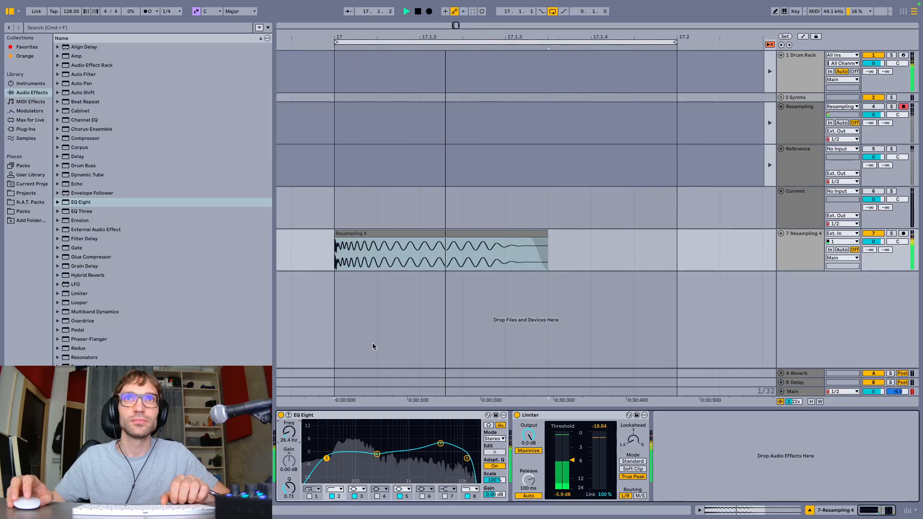
left_click_drag(547, 238, 426, 242)
key("space")
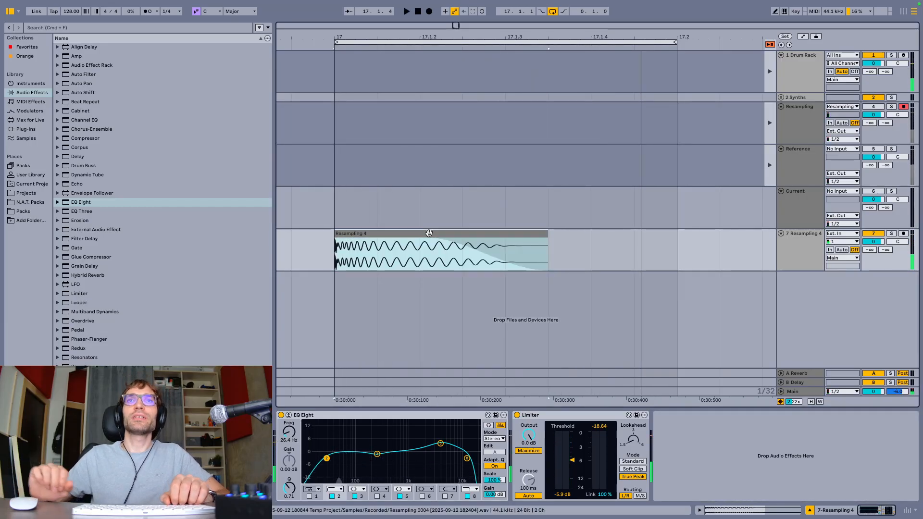
Save the Live Set in the x.Sound Design folder under Projects, with a name starting with 12 09 25
key("super+shift+r")
key("Escape")
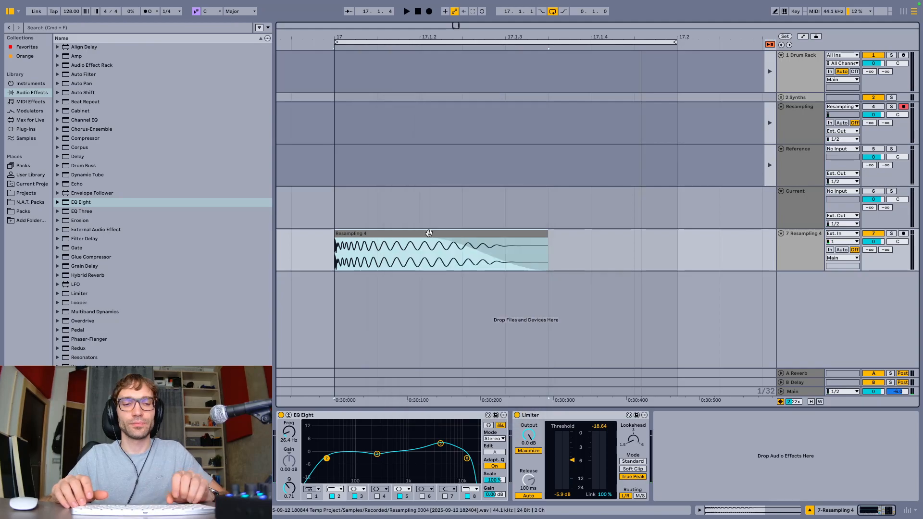
key("super+shift+s")
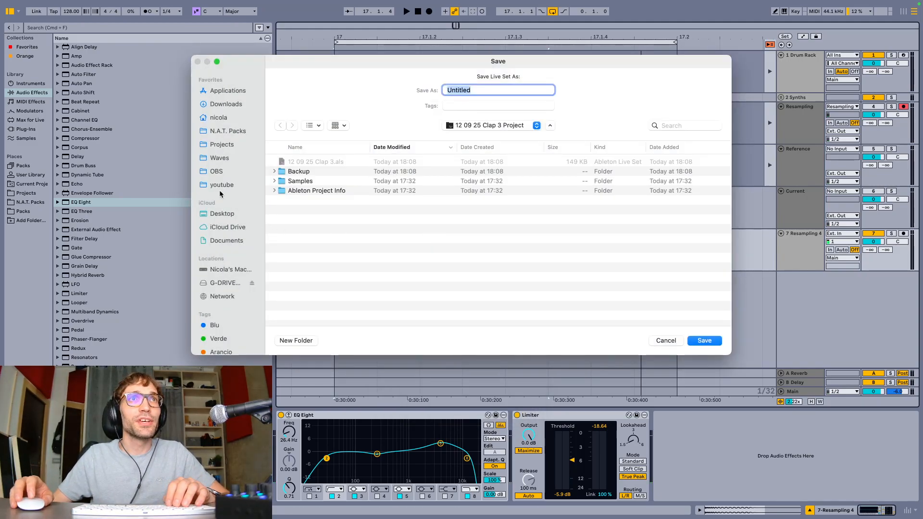
left_click(224, 145)
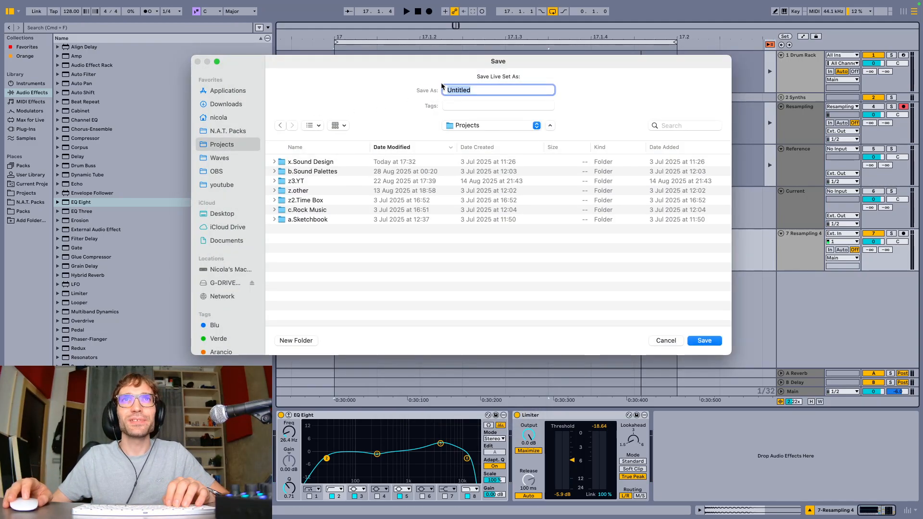
double_click(370, 161)
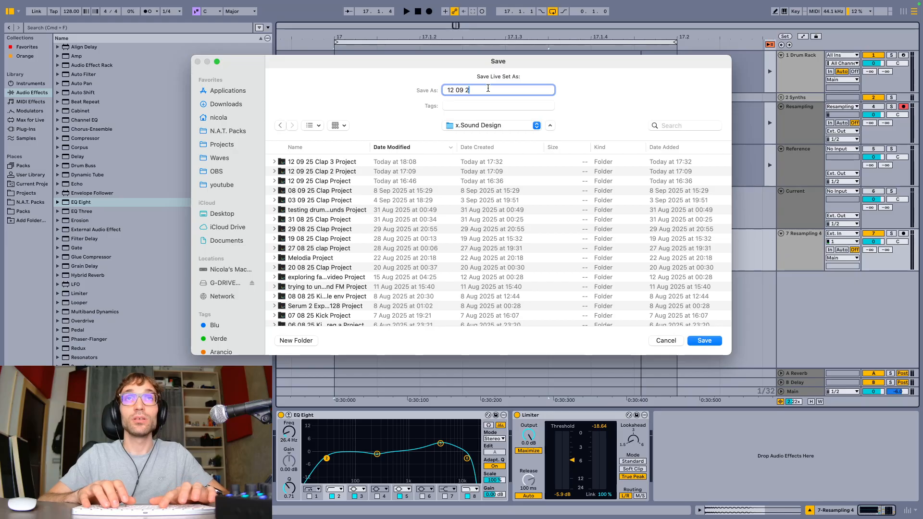
key("Return")
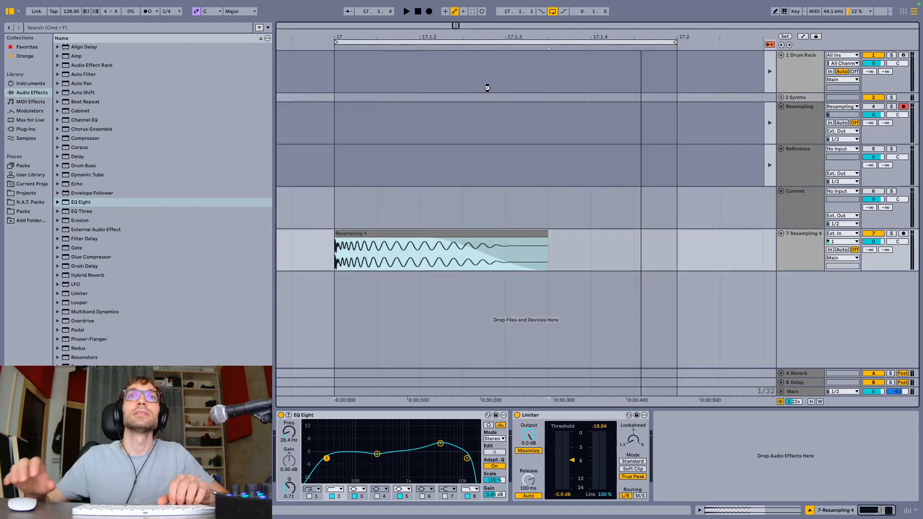
Export the finished kick as audio file 12 09 25 Kick a in the b.Claps folder
key("super+shift+r")
key("Return")
key("Right")
key("BackSpace")
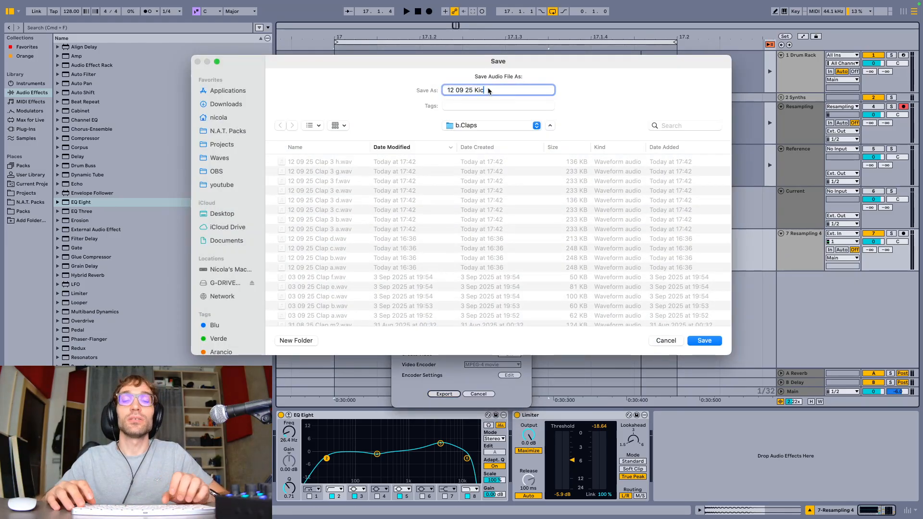
type("k")
key("Return")
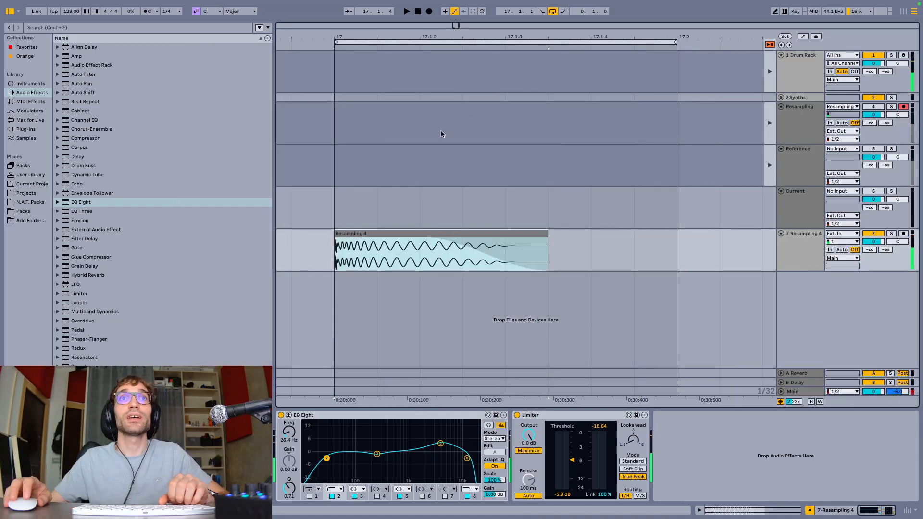
Move the exported 12 09 25 Kick a.wav from b.Claps to the a.Kicks folder in N.A.T. Packs
left_click(29, 204)
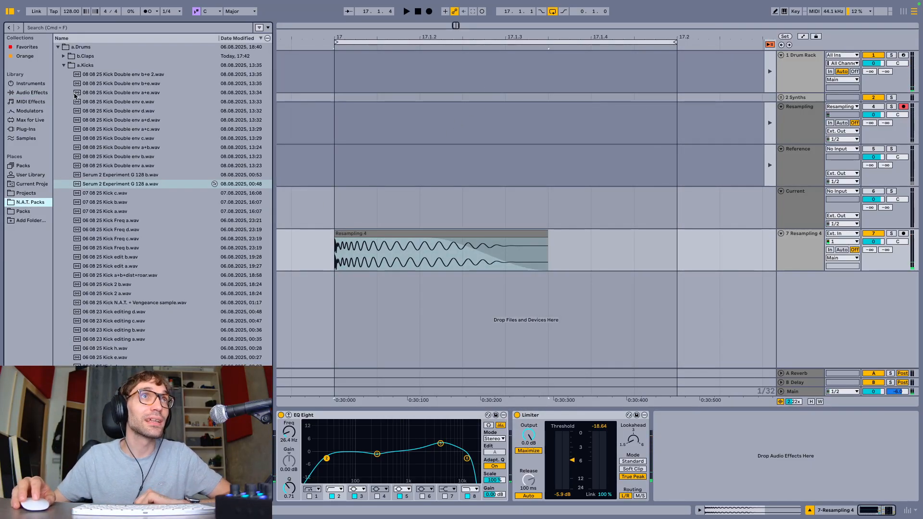
left_click(65, 66)
left_click(63, 56)
left_click(105, 66)
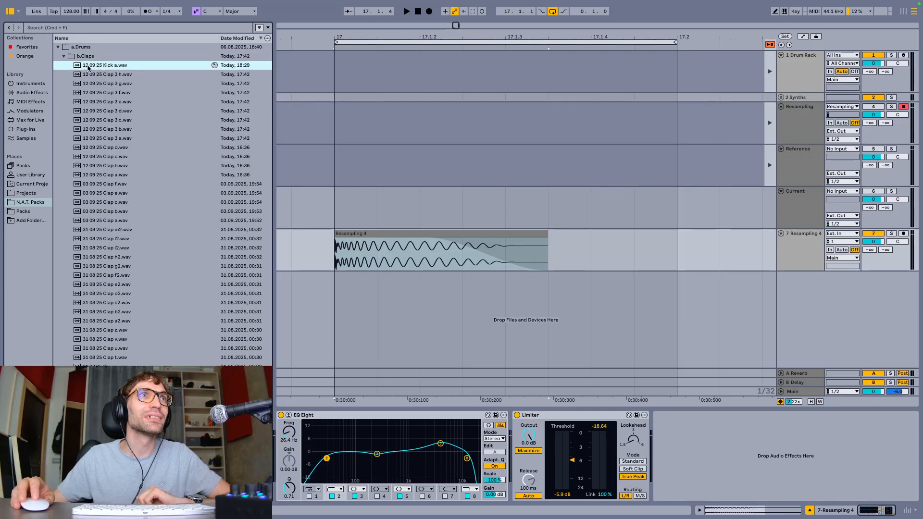
left_click_drag(88, 68, 32, 204)
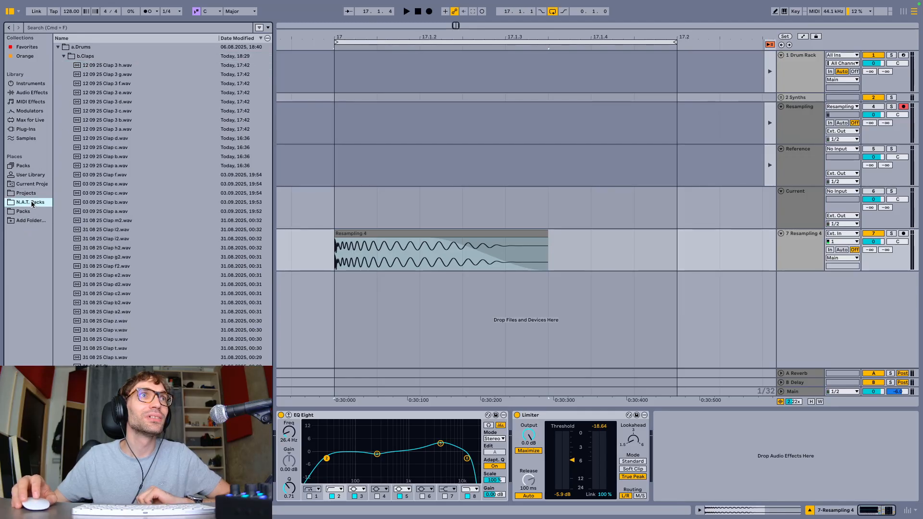
left_click(64, 57)
left_click_drag(88, 130, 87, 66)
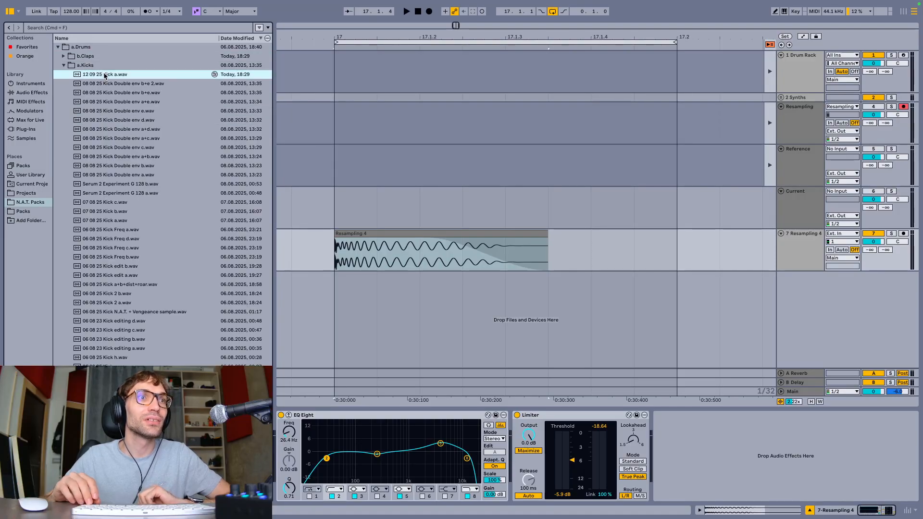
Audition the older kick samples in a.Kicks and compare them with 12 09 25 Kick a.wav
key("Down")
key("Down")
key("Down")
key("Down")
key("Down")
key("Down")
key("Down")
key("Down")
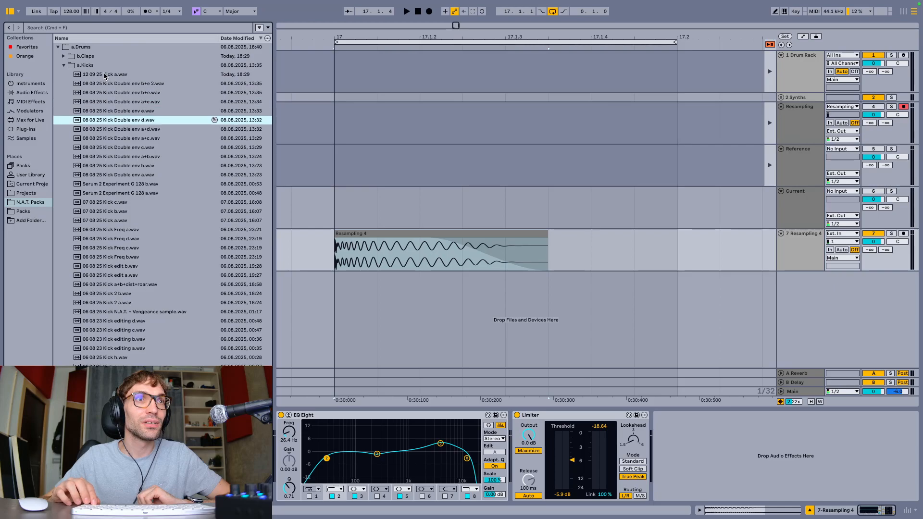
key("Down")
key("Down")
key("Down")
key("Down")
key("Down")
key("Down")
key("Down")
key("Down")
key("Up")
key("Up")
key("Up")
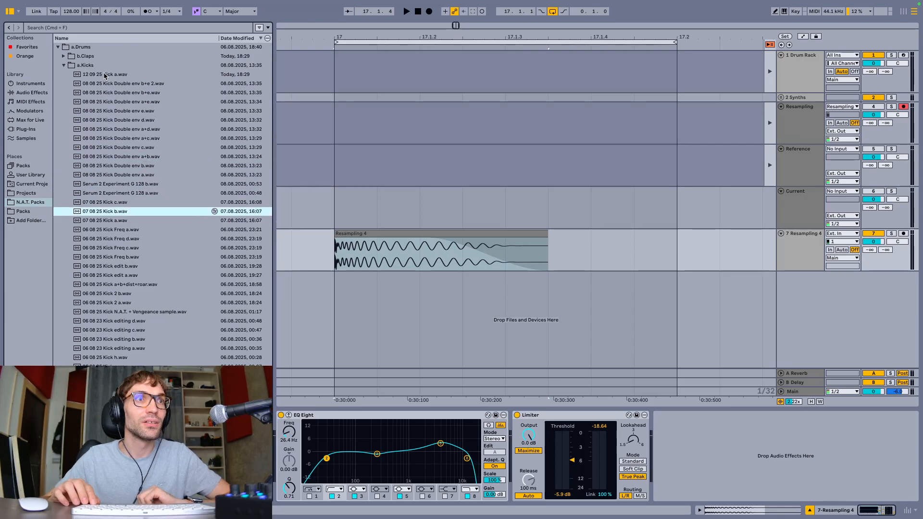
key("Up")
key("Up")
key("Up")
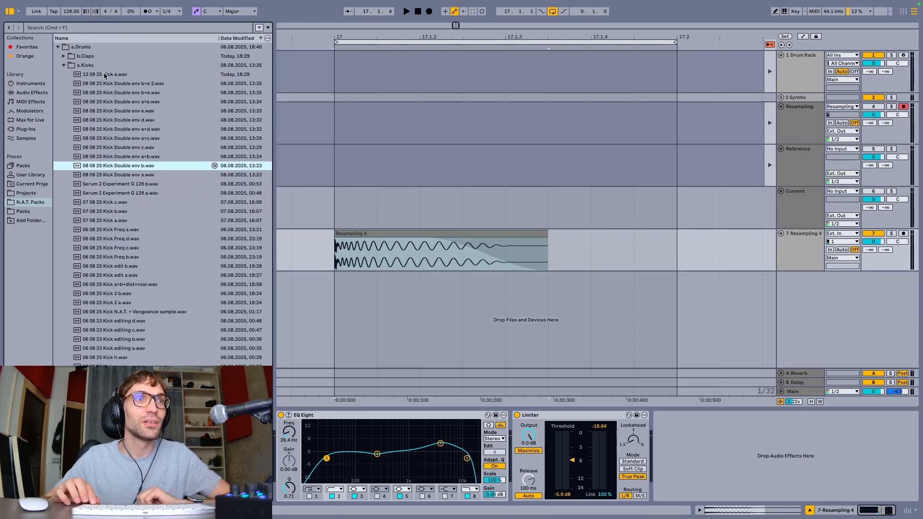
key("Down")
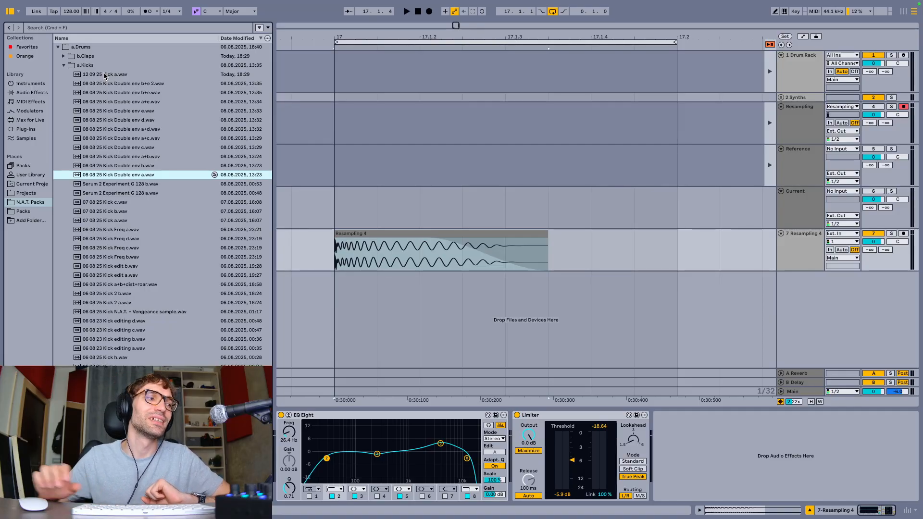
left_click(119, 75)
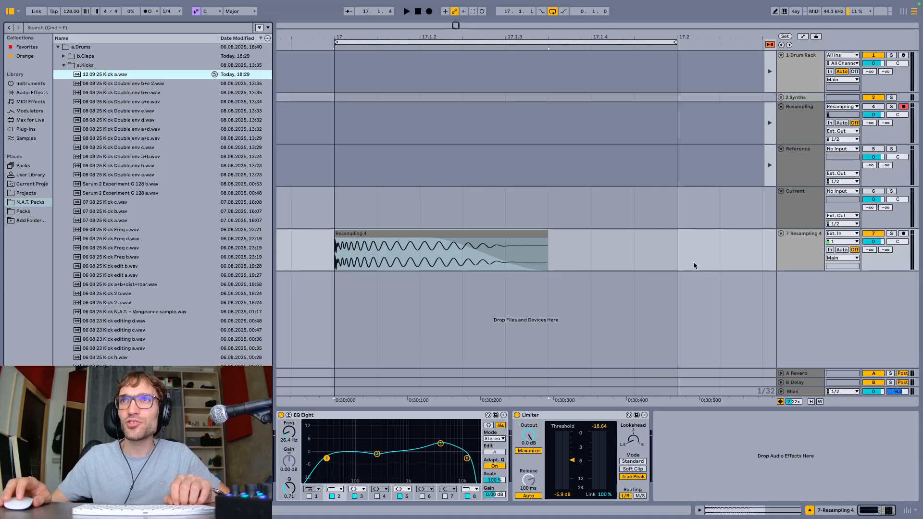
In Session View, unfold the Drum Rack track and add 12 09 25 Kick a.wav to the Kick Rack as a chain
left_click(800, 251)
key("Tab")
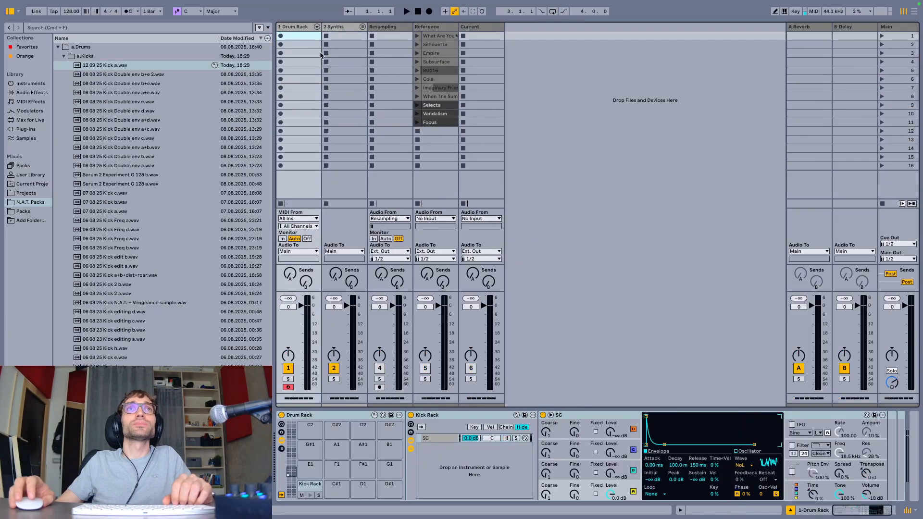
left_click(317, 28)
left_click(301, 31)
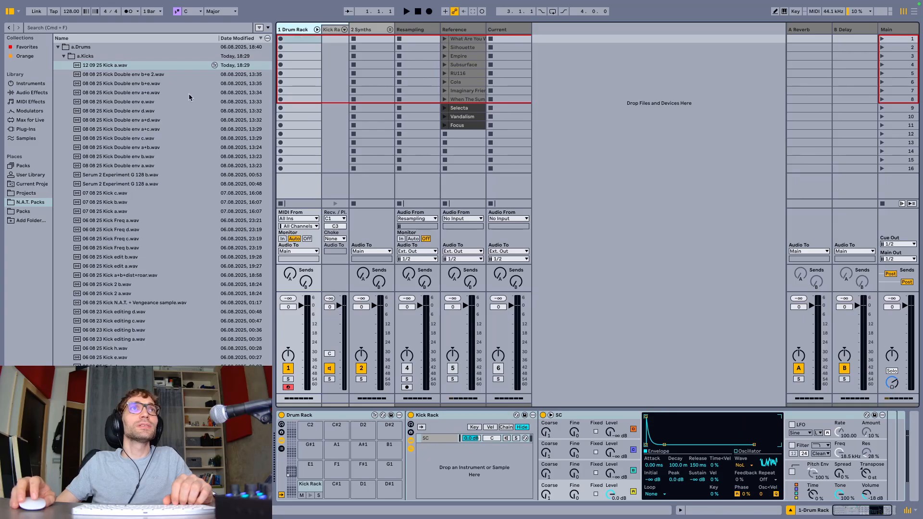
left_click_drag(98, 66, 440, 461)
Create a MIDI clip in the Drum Rack track's first slot with Kick Rack notes on all four beats, and play it
double_click(293, 39)
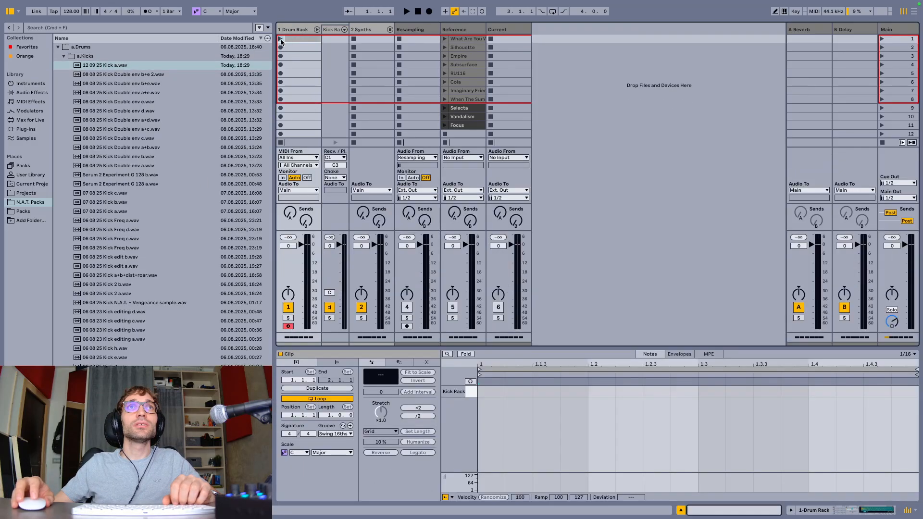
left_click(488, 391)
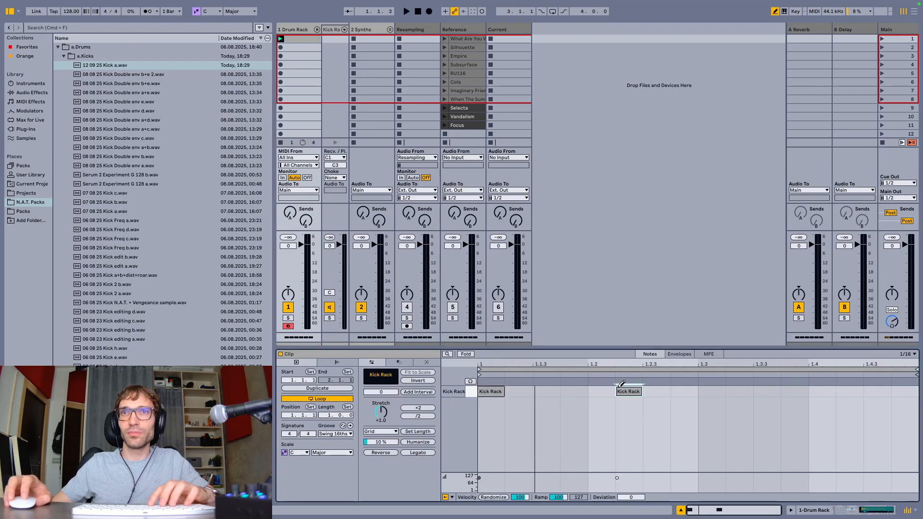
left_click(601, 391)
left_click(712, 391)
left_click(822, 392)
key("b")
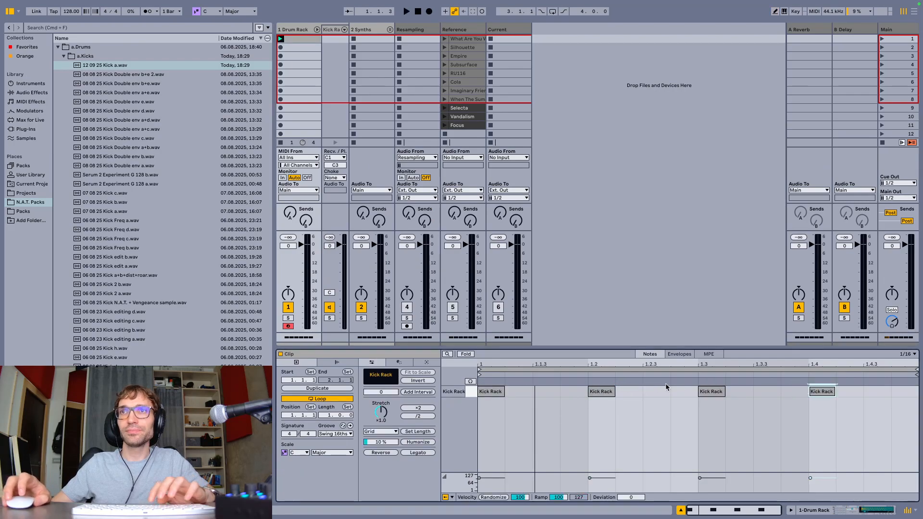
key("space")
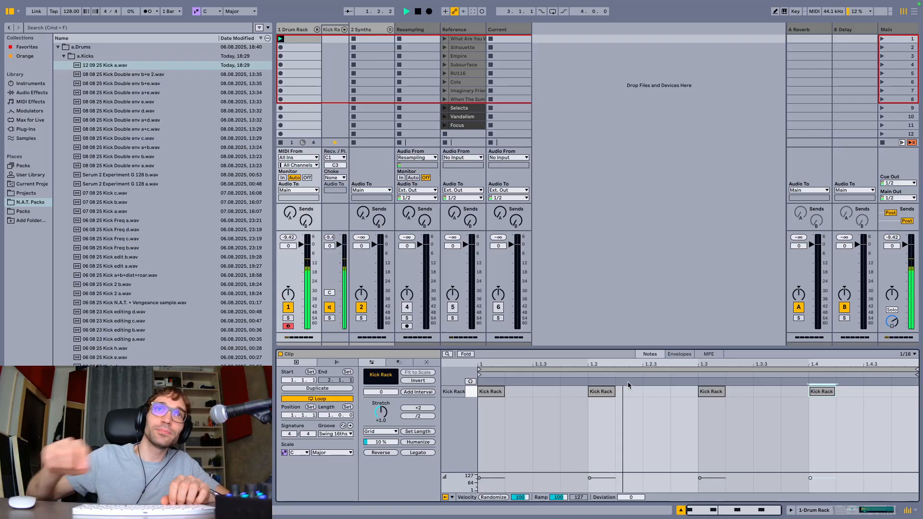
Enable Maximize on the Main track's Limiter and lower its threshold to -9.0 dB during playback
left_click(914, 50)
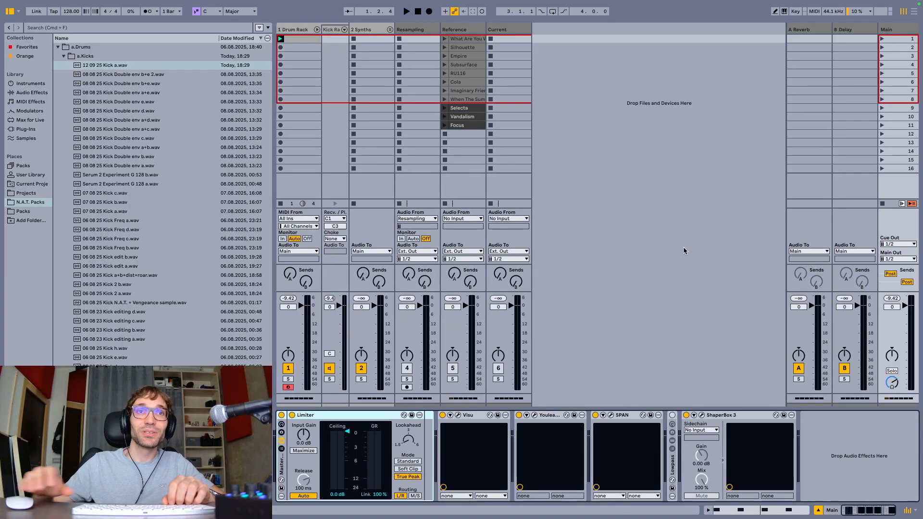
left_click(310, 451)
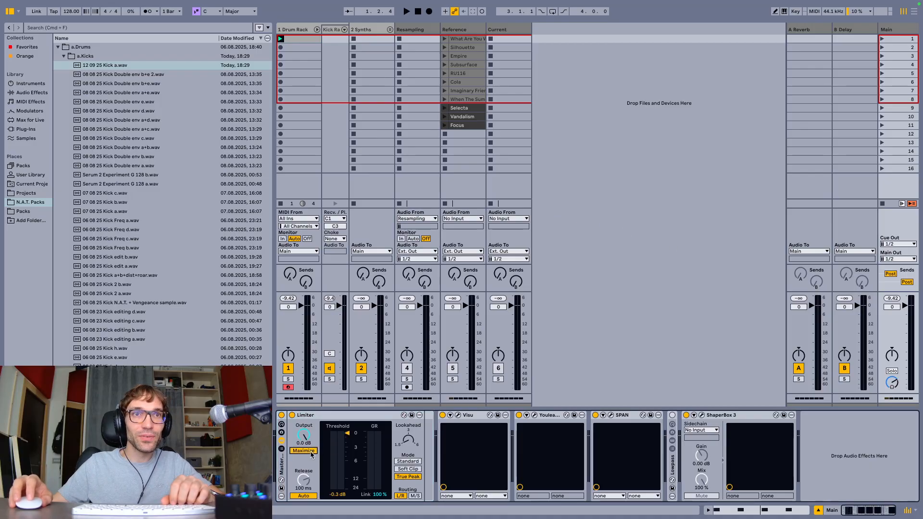
key("space")
left_click_drag(346, 442, 347, 471)
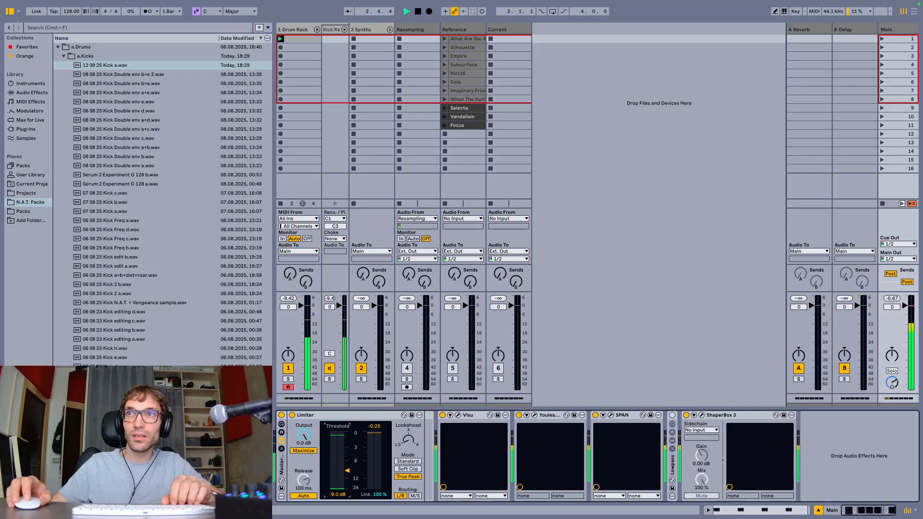
key("space")
Audition the claps in b.Claps and load 12 09 25 Clap b.wav onto the Drum Rack's E1 pad
left_click(291, 30)
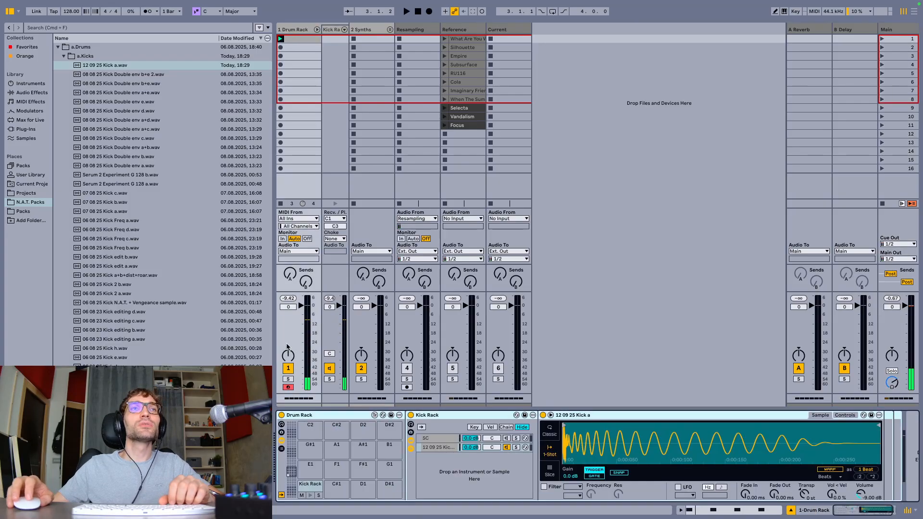
left_click(64, 57)
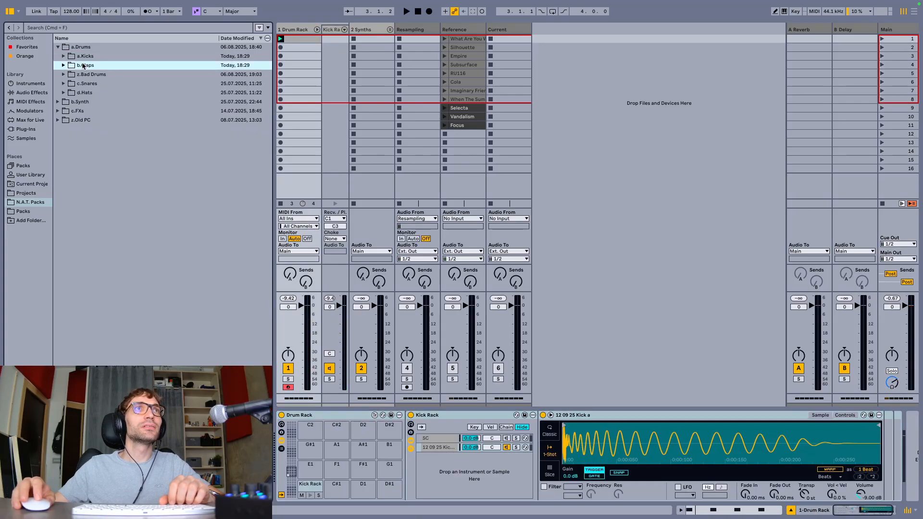
key("Right")
key("Down")
key("Down")
key("Down")
key("Down")
key("Down")
key("Down")
key("Down")
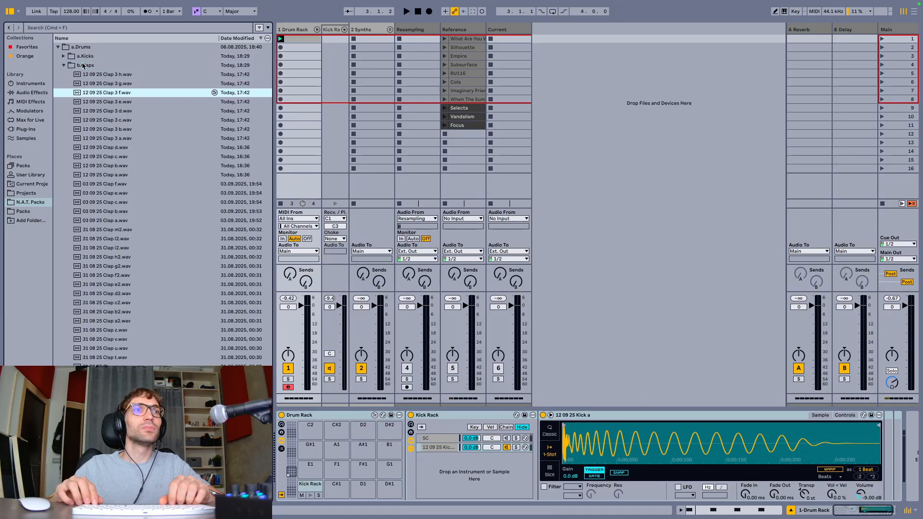
key("Down")
key("Down")
key("Down")
key("Down")
key("Down")
key("Up")
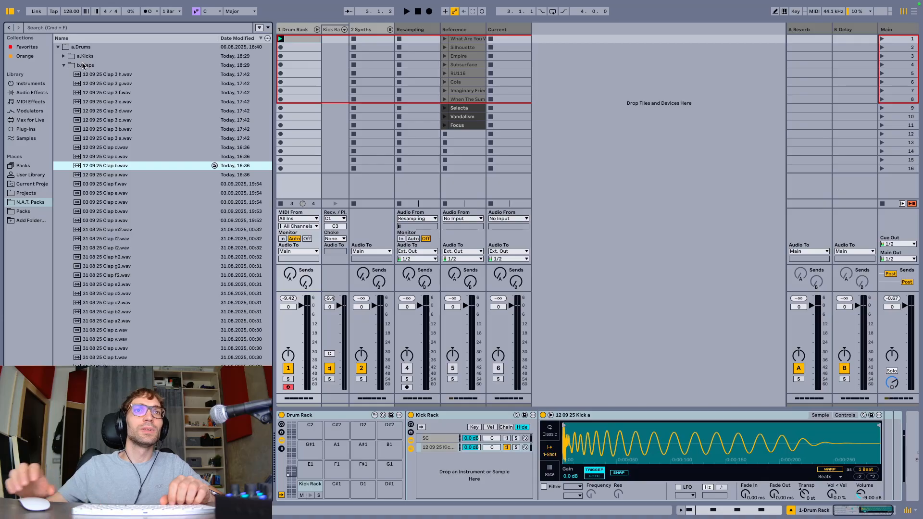
left_click_drag(116, 165, 311, 469)
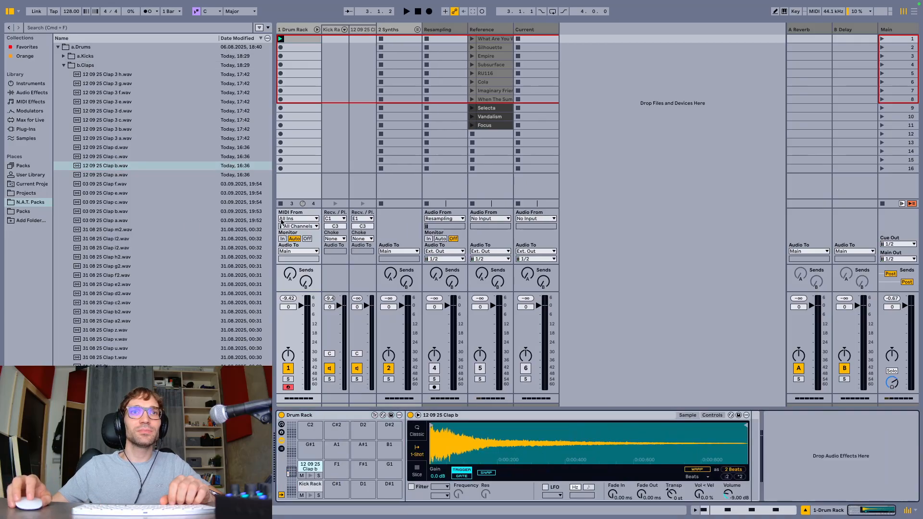
Duplicate the kick notes on beats 2 and 4 into the clap lane and listen to the pattern
double_click(296, 40)
left_click_drag(825, 420, 834, 382)
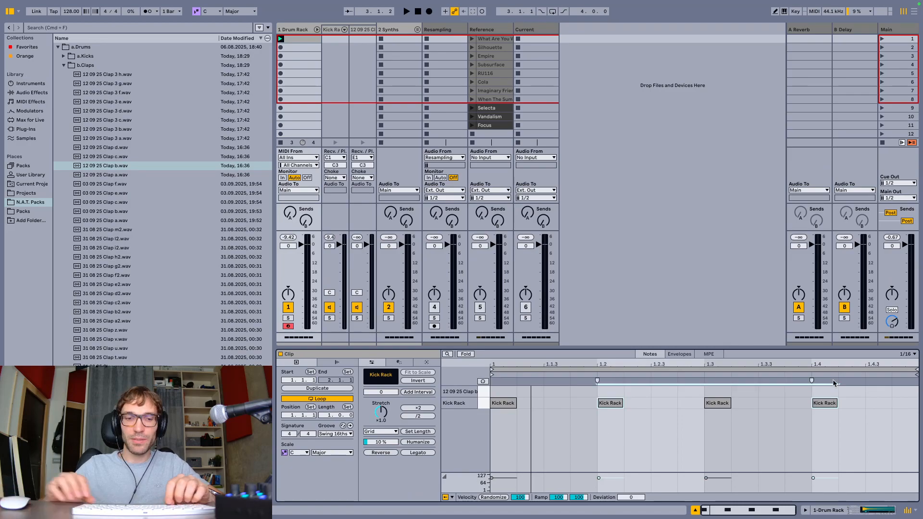
key("super+c")
key("super+v")
key("Up")
key("space")
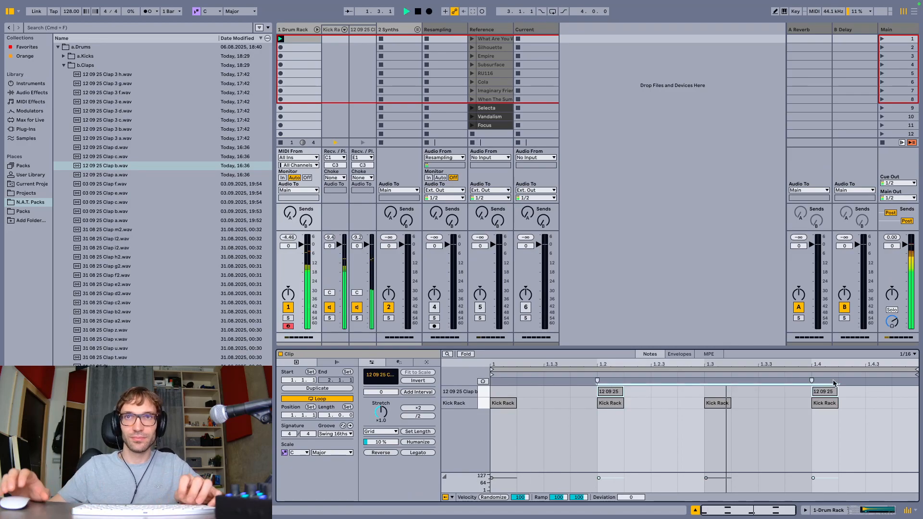
key("space")
Set the clap sample's Simpler volume to -13.0 dB and play the drum pattern again
key("shift+Tab")
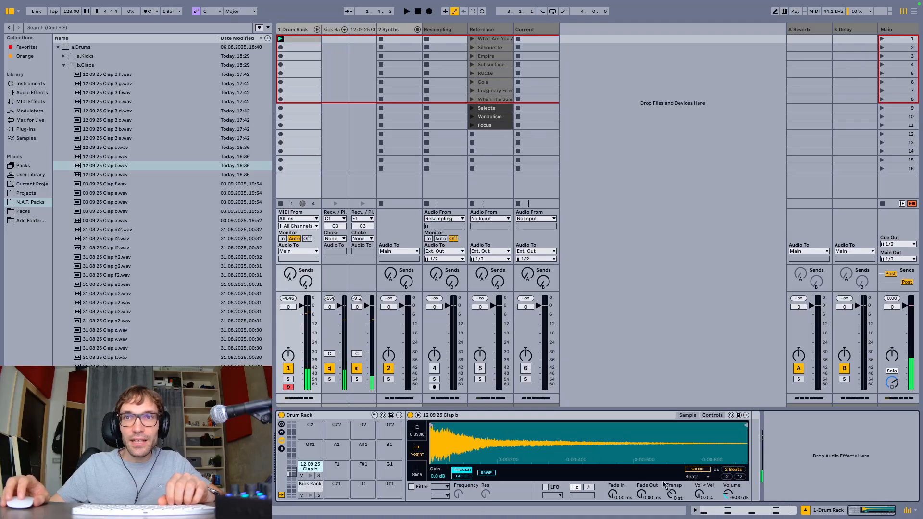
left_click(727, 494)
type("-13")
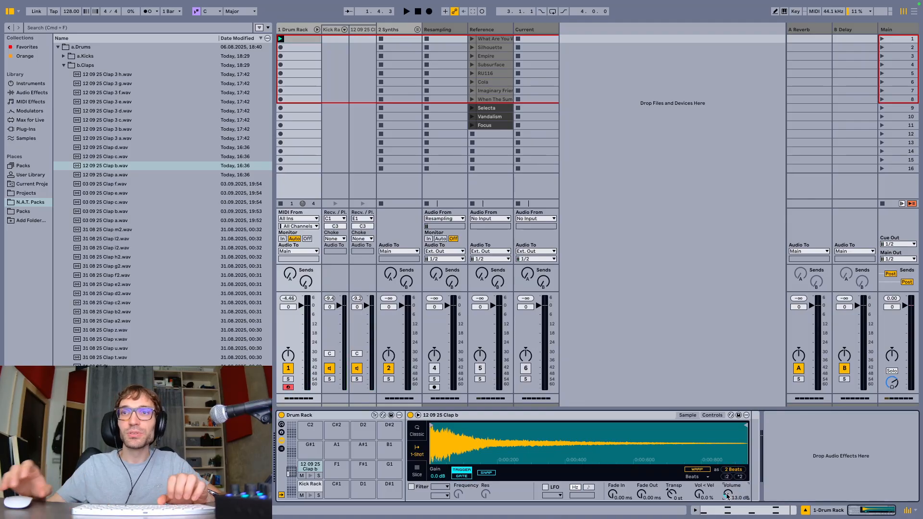
key("shift+Tab")
key("space")
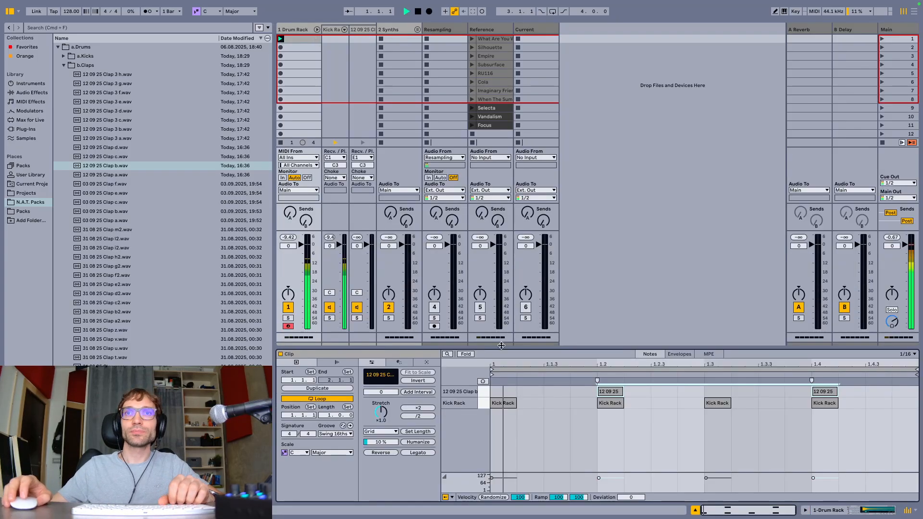
Set the clap's Simpler volume to -16.0 dB and play the drum pattern to check the level
key("space")
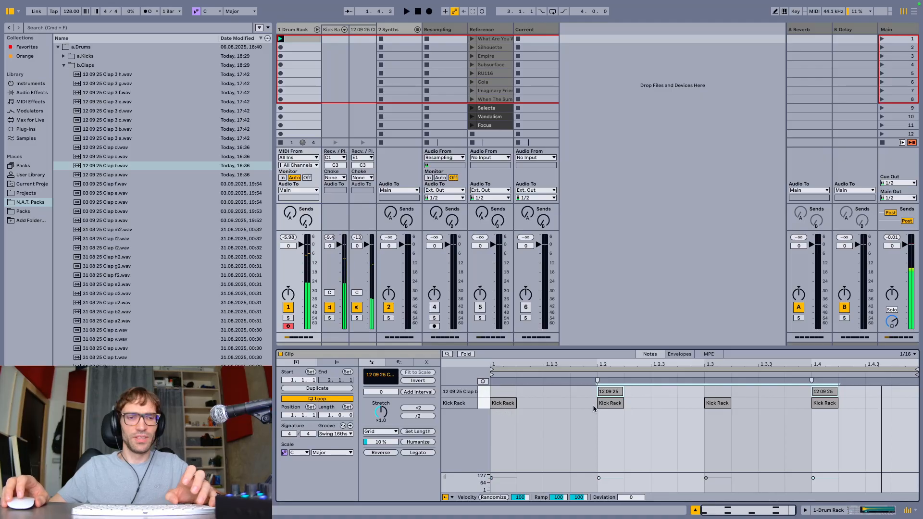
key("super+1")
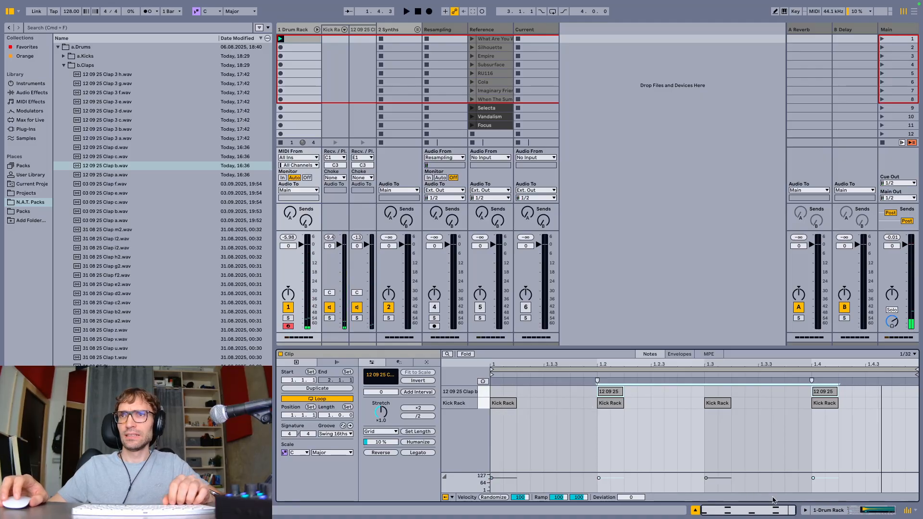
left_click(805, 512)
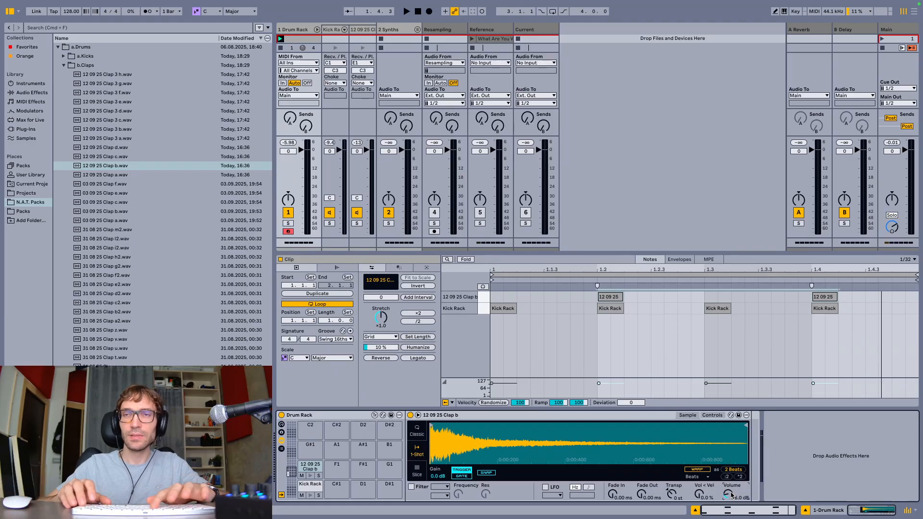
key("space")
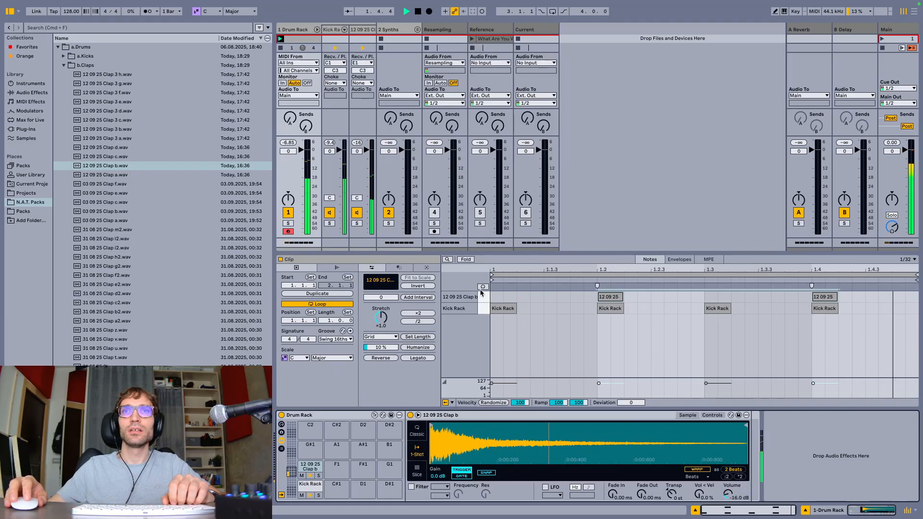
key("space")
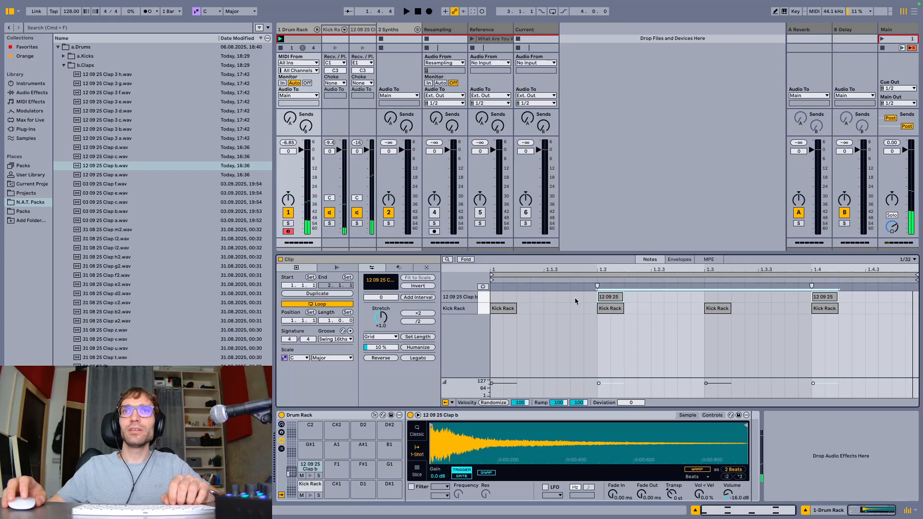
With the grid off, nudge the clap notes on beats 2 and 4 slightly ahead of the kicks and listen
scroll(599, 303, "up", 3)
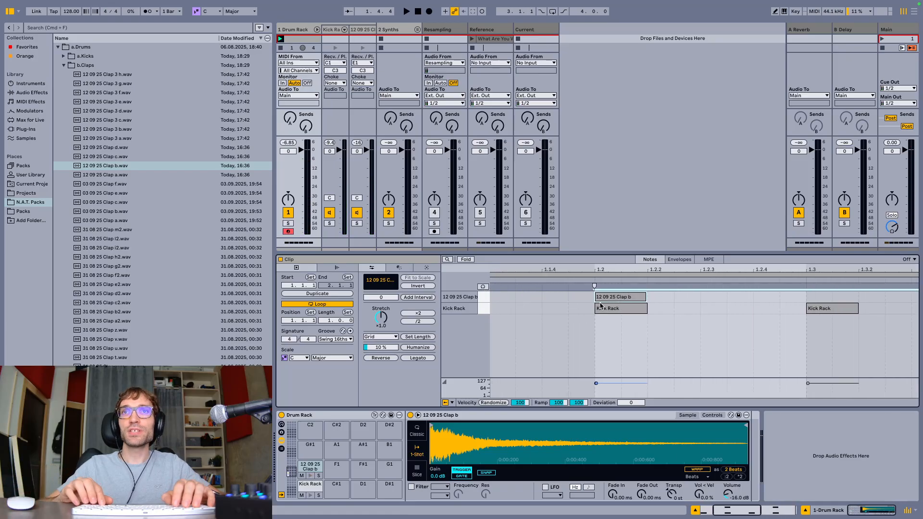
key("space")
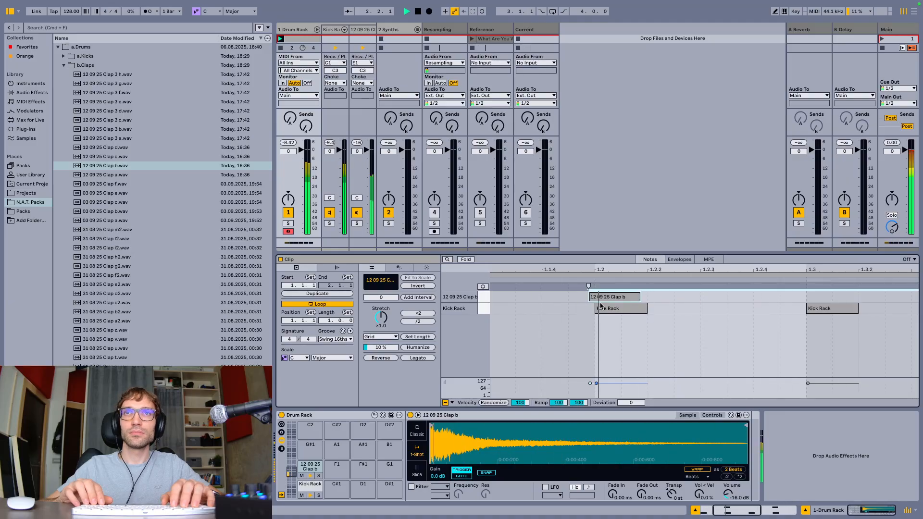
scroll(596, 305, "up", 3)
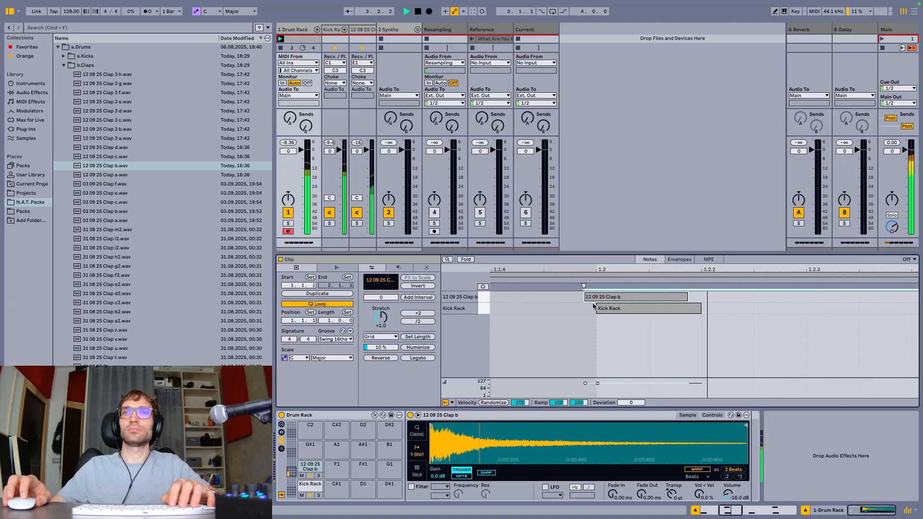
key("space")
key("space")
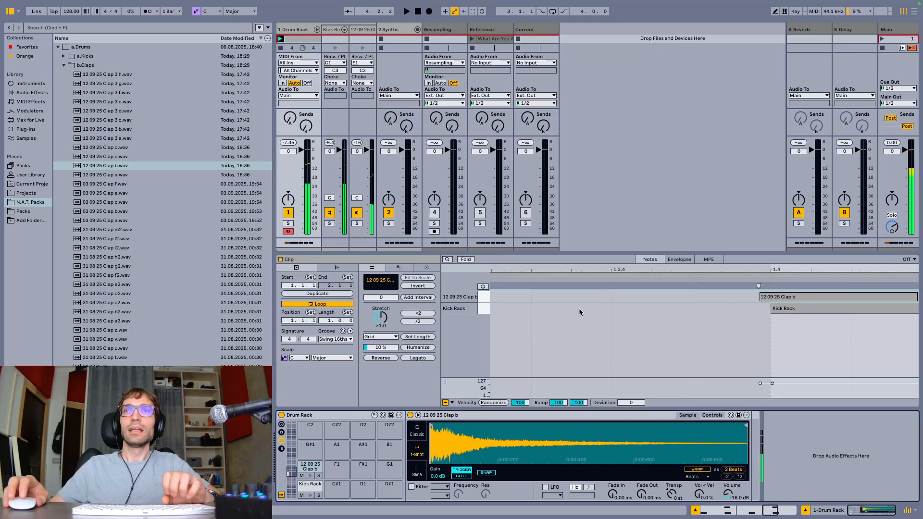
key("x")
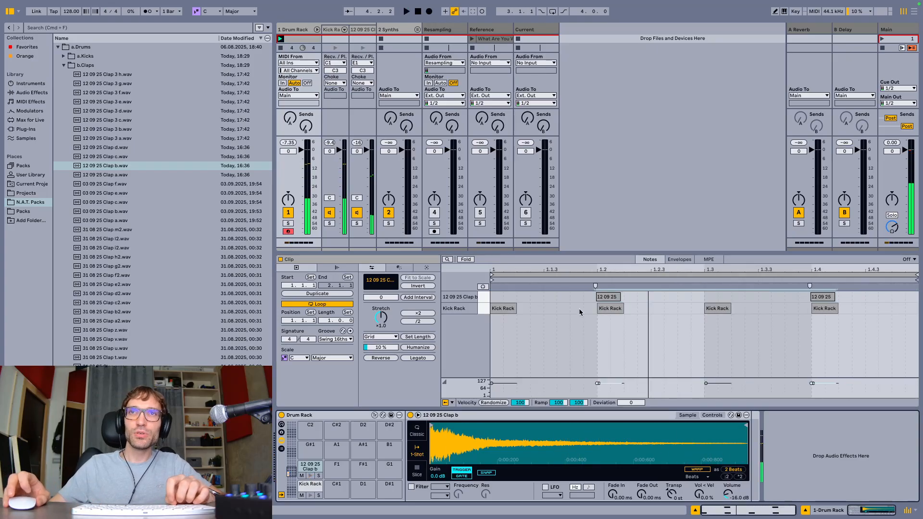
Copy the Sidechain compressor from the 2 Synths track into the clap's chain after its Simpler
left_click(31, 93)
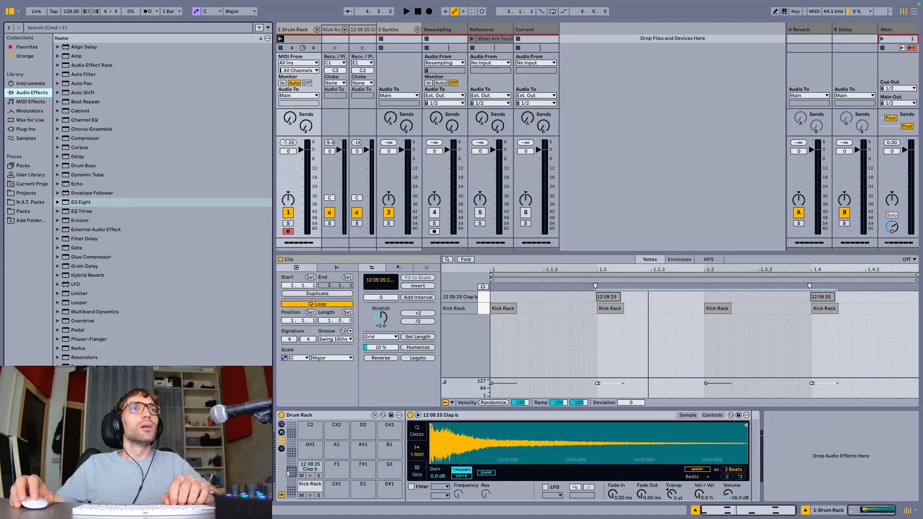
left_click(396, 31)
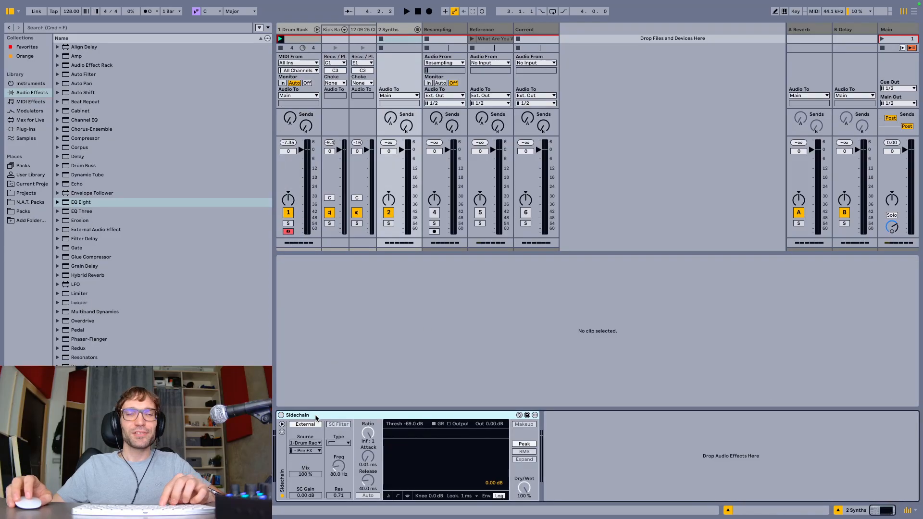
left_click(301, 30)
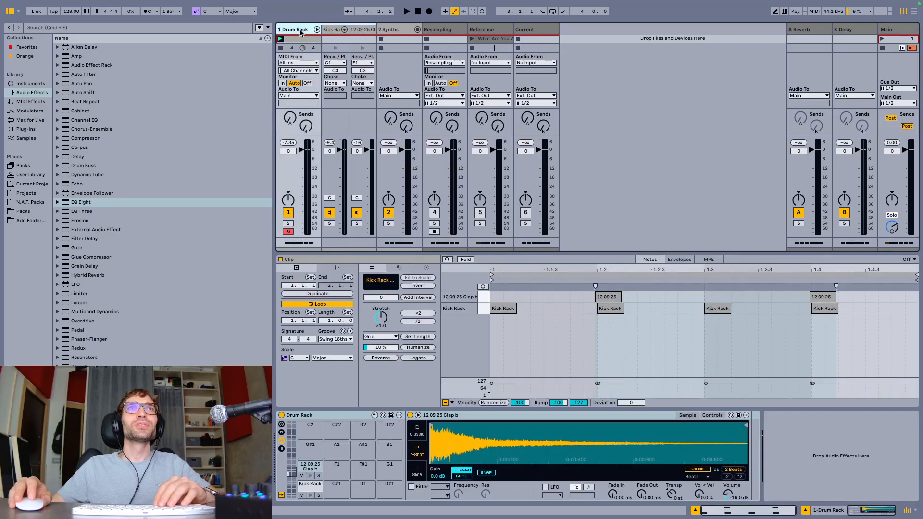
left_click(752, 442)
key("super+v")
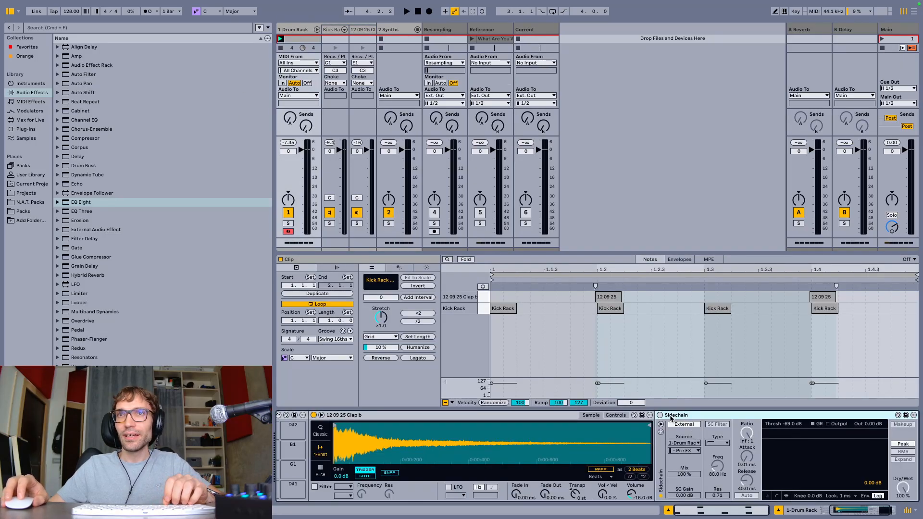
Enable the clap's Sidechain compressor and lower its Dry/Wet to 51 % while listening to the pattern
left_click(661, 416)
key("space")
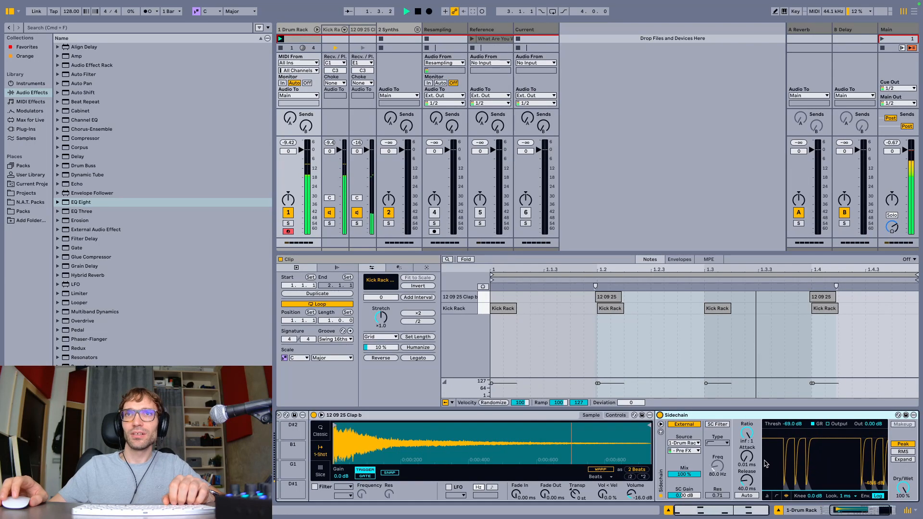
key("space")
scroll(766, 464, "right", 1)
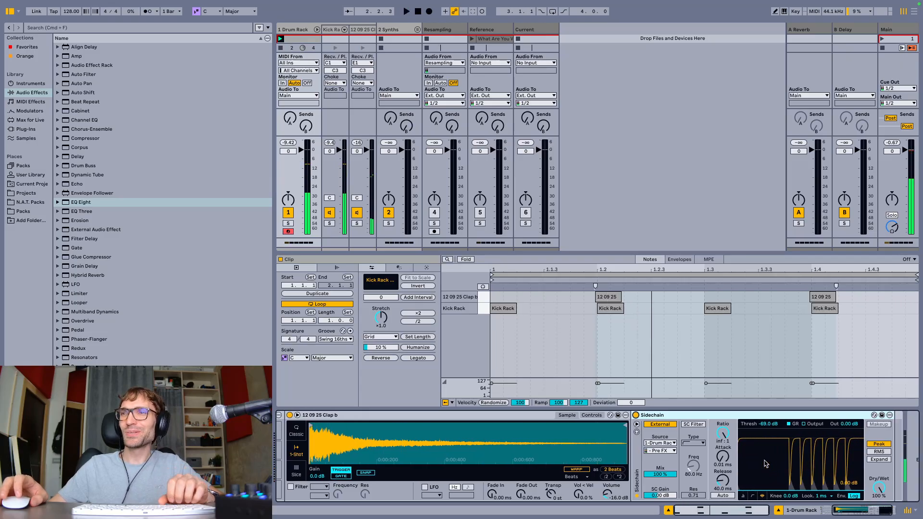
scroll(766, 464, "right", 1)
key("space")
key("space")
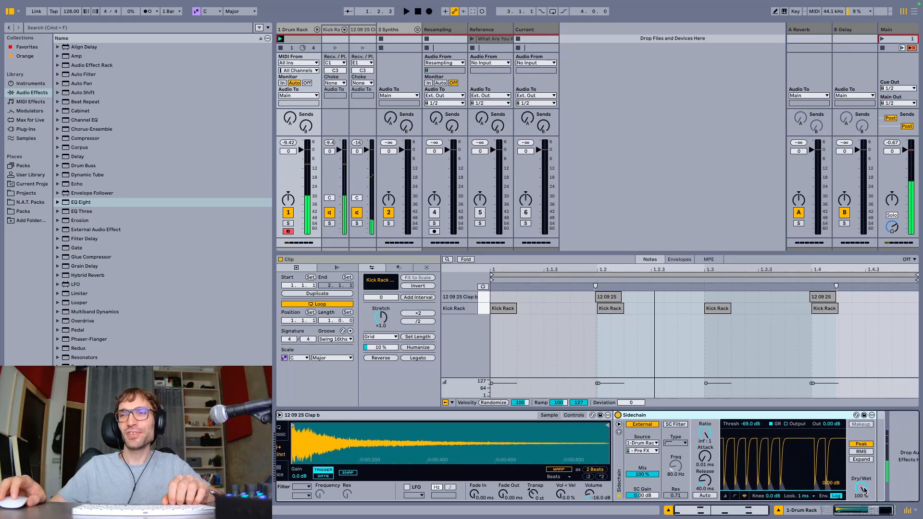
key("space")
mouse_move(864, 489)
left_mouse_down()
mouse_move(864, 514)
mouse_move(864, 502)
left_mouse_up()
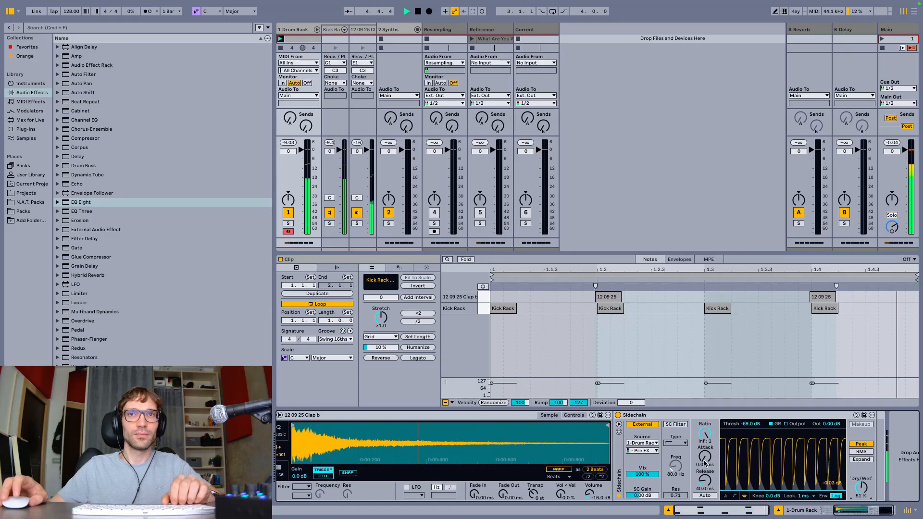
scroll(704, 463, "left", 5)
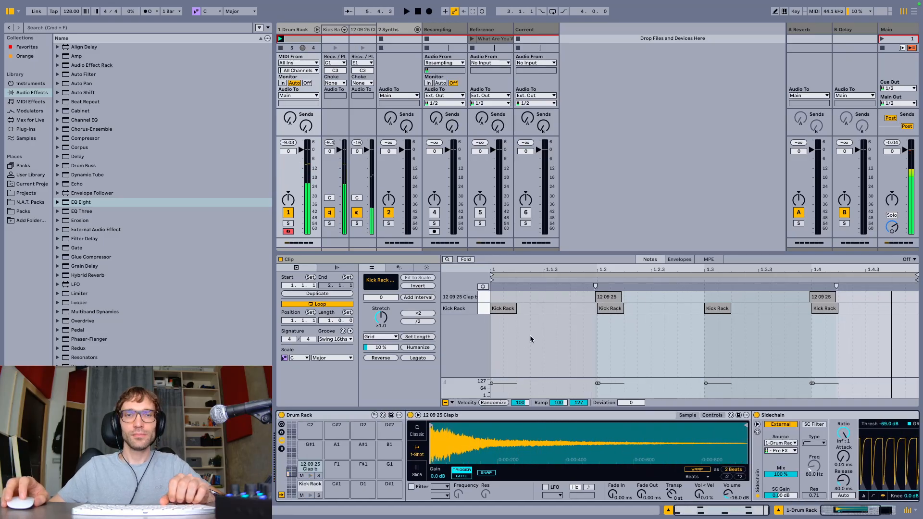
Re-enable the note grid and load 12 09 25 Clap b.wav from the browser onto the Drum Rack's C2 pad
left_click(530, 338)
scroll(531, 339, "up", 1)
key("super+4")
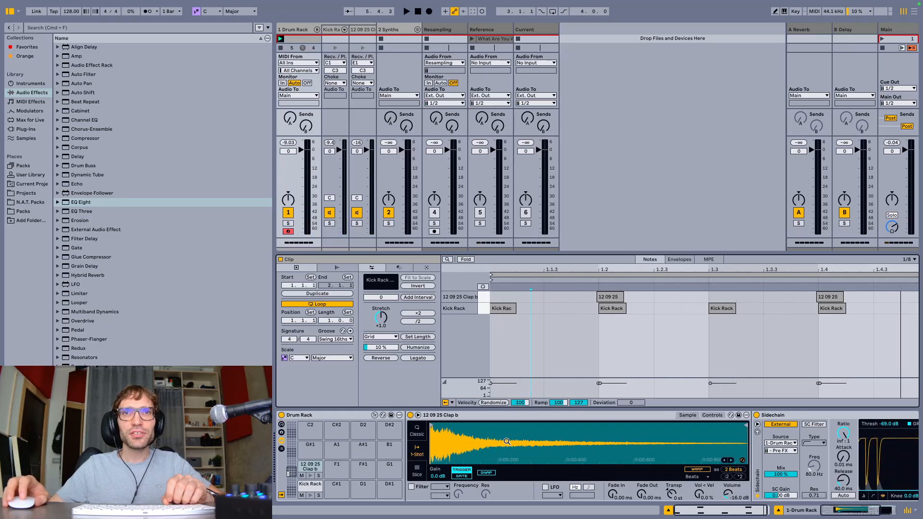
right_click(507, 441)
left_click(531, 354)
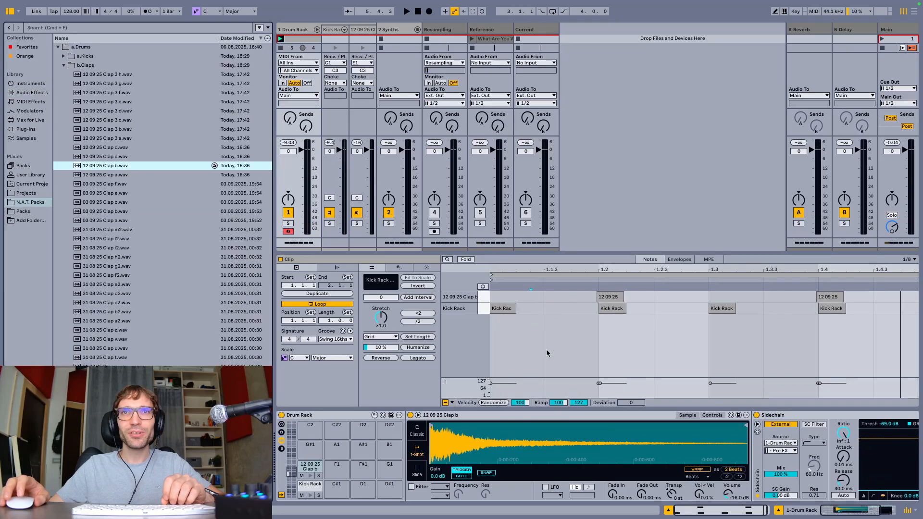
left_click_drag(107, 166, 302, 431)
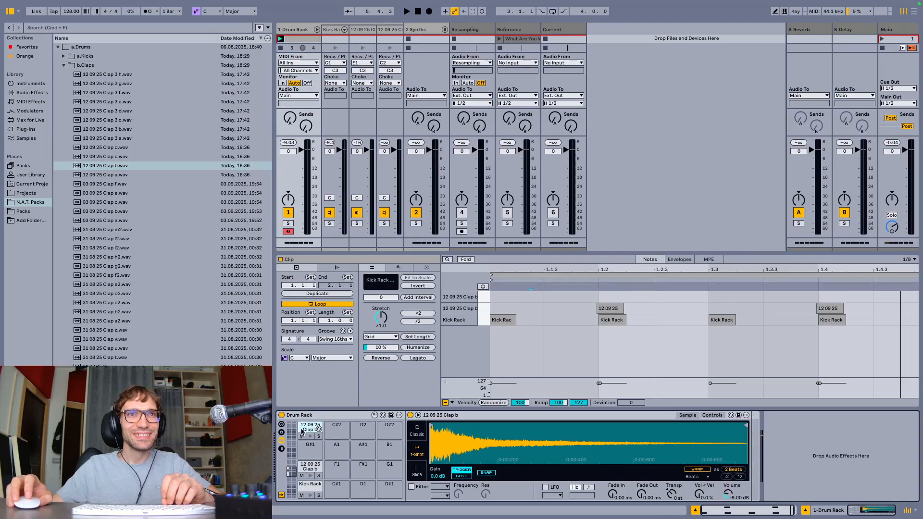
Trim the C2 clap sample to a short section of its early tail and transpose it by +24 st
left_click_drag(432, 426, 473, 426)
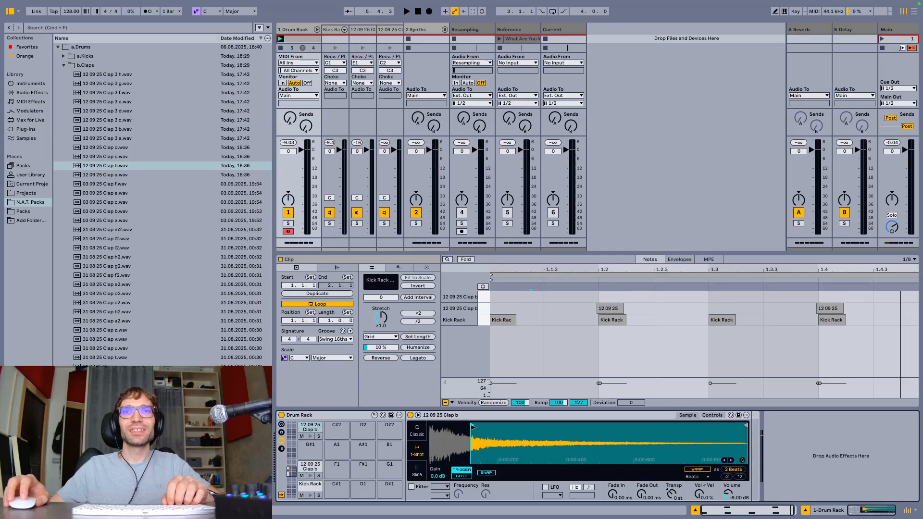
left_click_drag(745, 426, 502, 426)
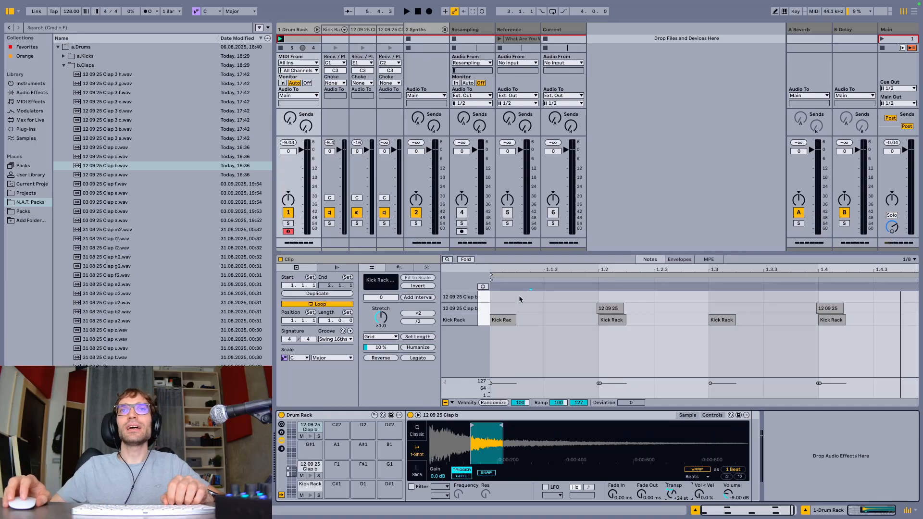
Draw 1/8 notes at 1.1.3, 1.2.3 and 1.3.3 in the C2 clap lane while the pattern plays
key("b")
left_click(570, 297)
key("space")
left_click(687, 296)
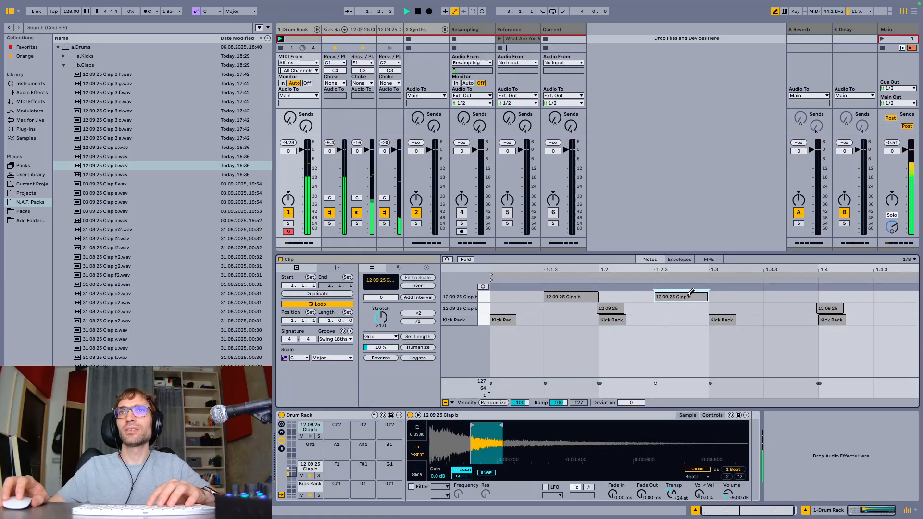
left_click(787, 297)
Replace the C2 clap note at 1.2.3 with a 1/16 note at 1.2.4
left_click(690, 296)
key("super+1")
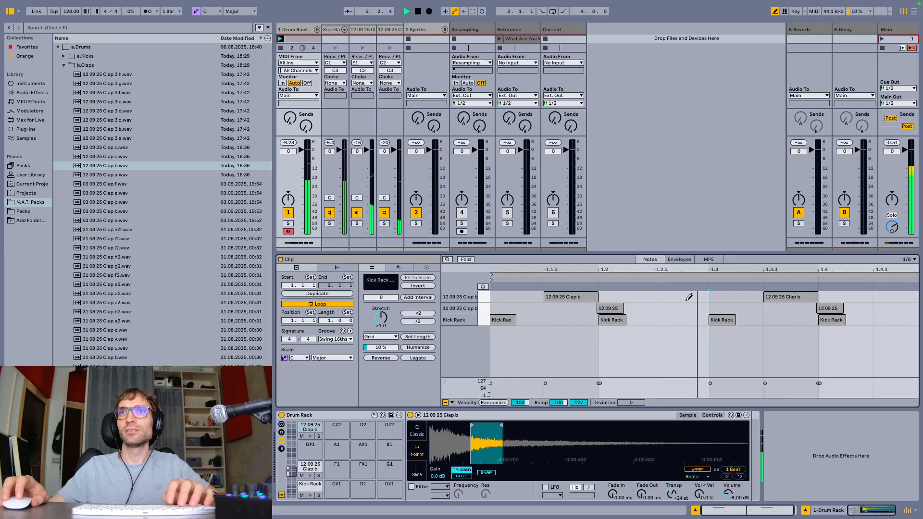
left_click(698, 297)
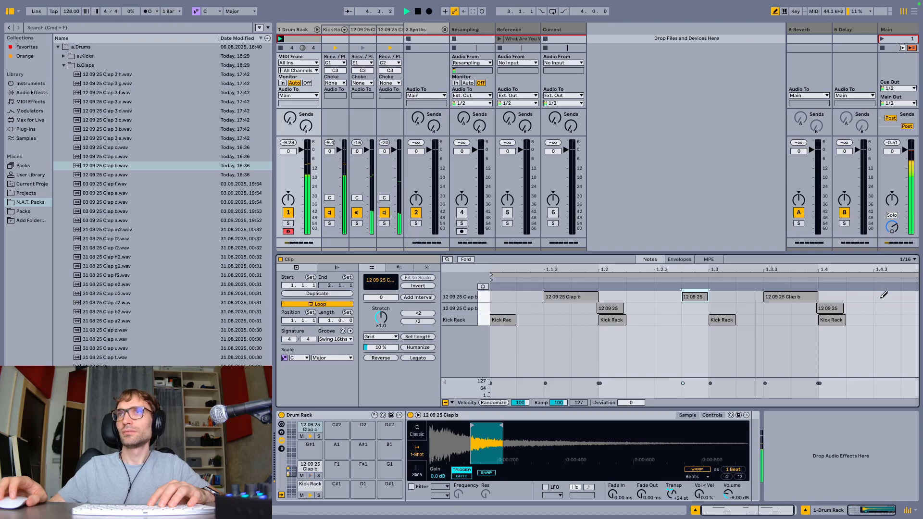
Shorten the C2 clap note at 1.3.3 to 1/16 by redrawing it, and add a 1/16 note at 1.4.3
left_click(783, 294)
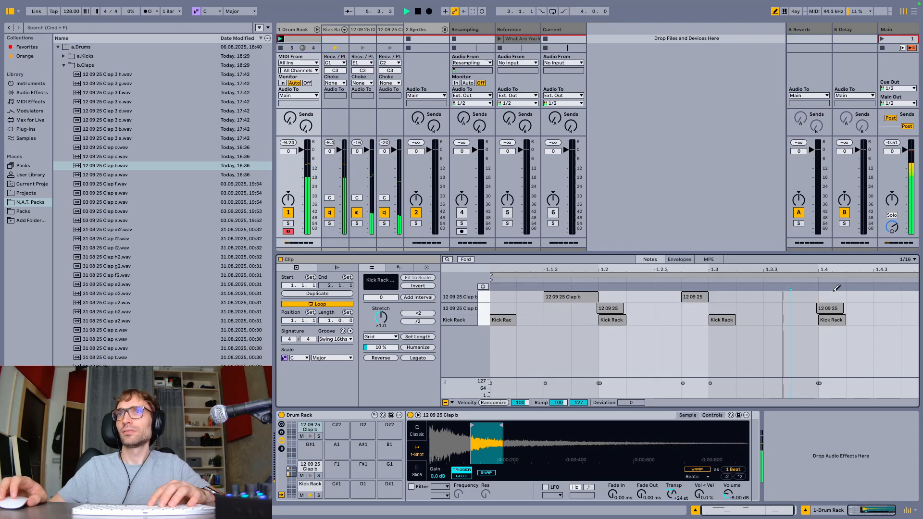
left_click(777, 297)
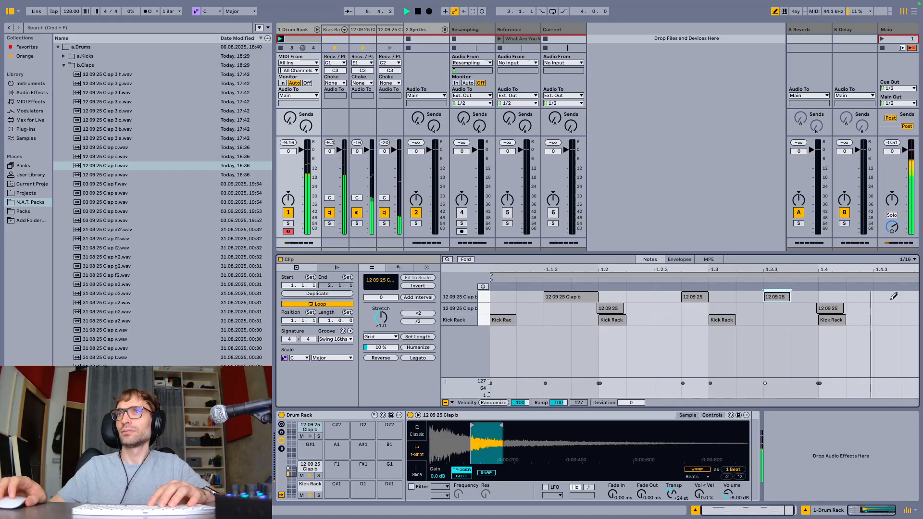
left_click(887, 297)
key("b")
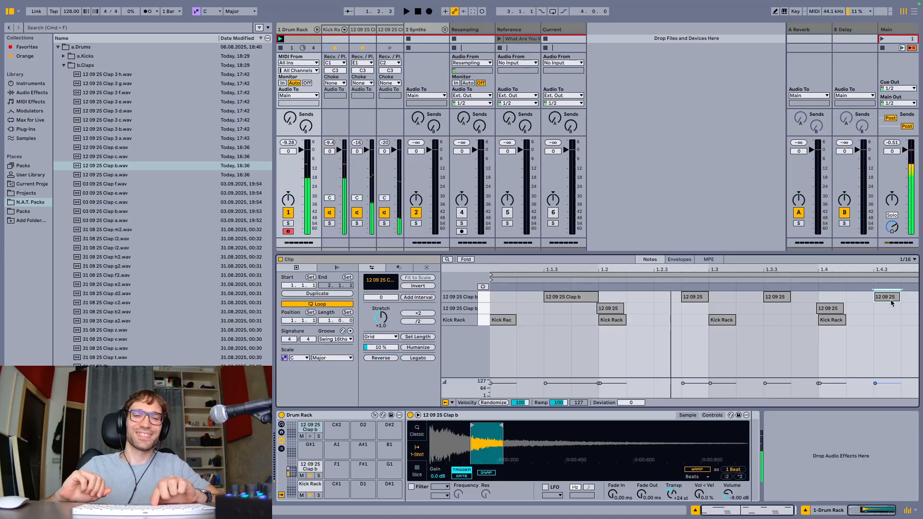